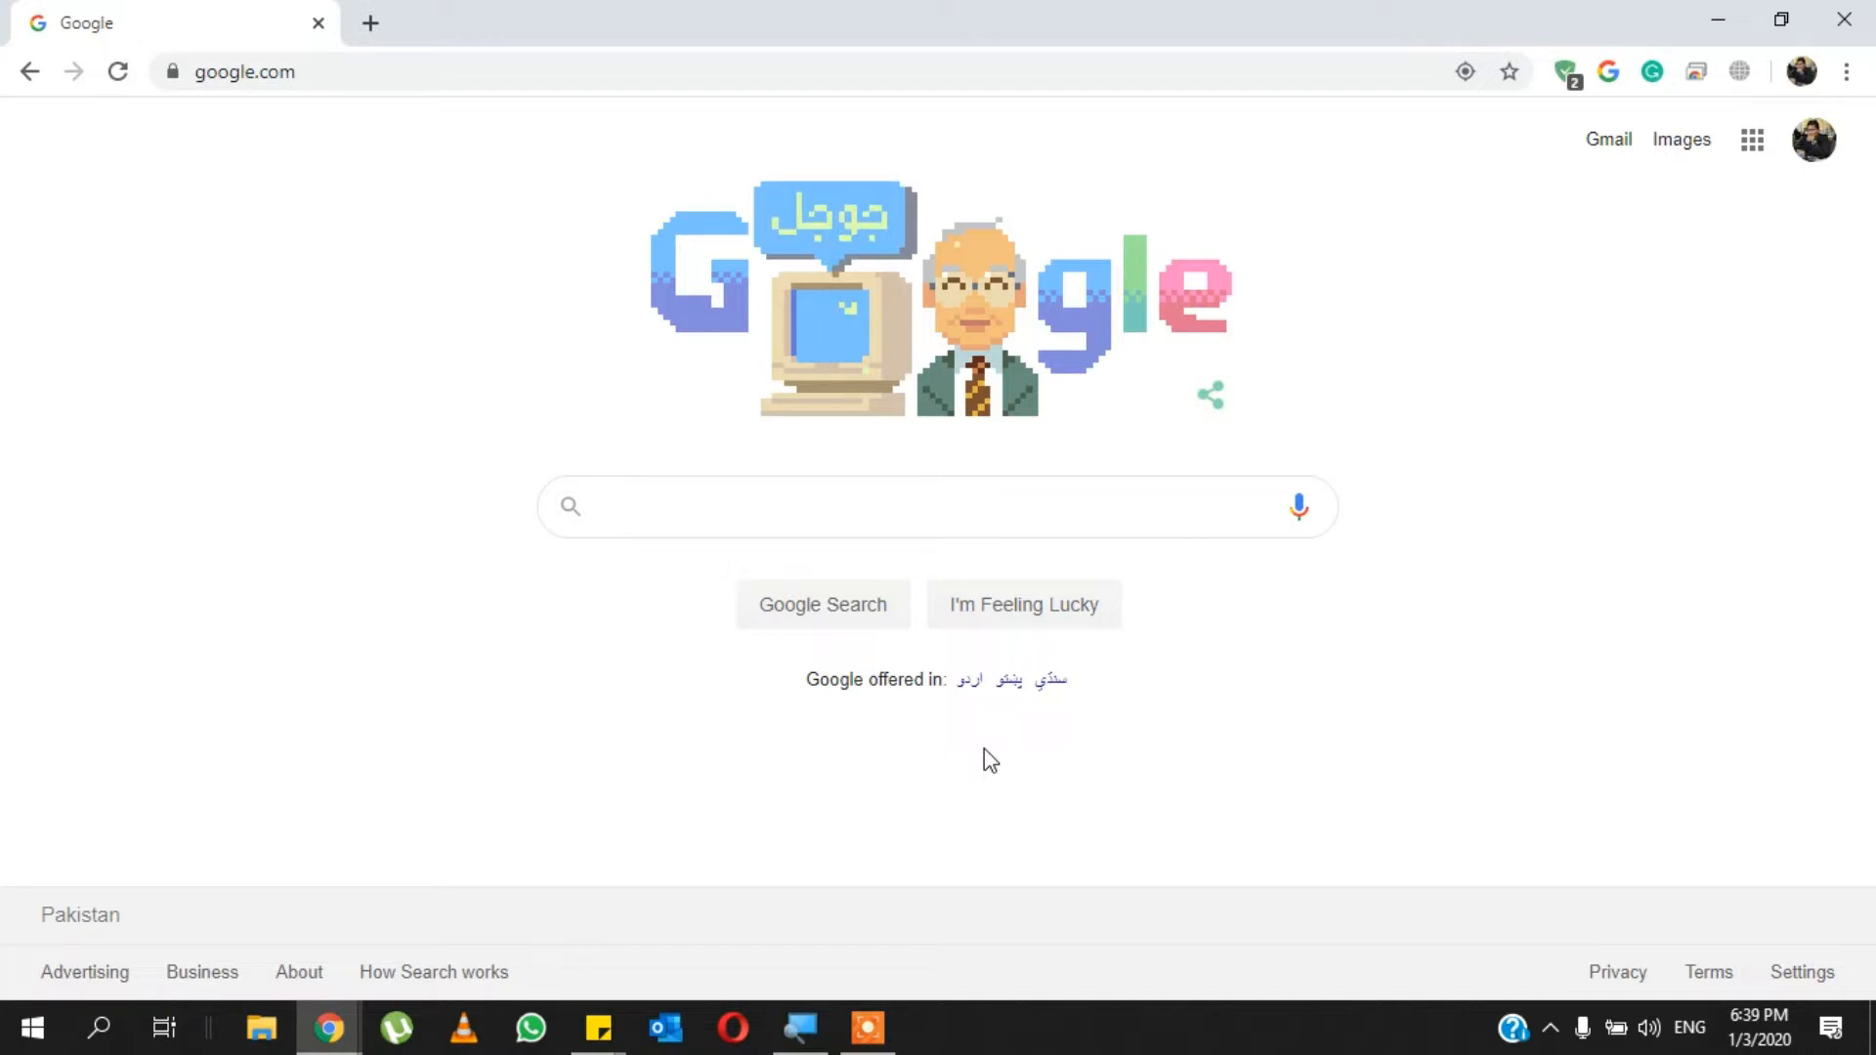
- Go to the Google Sites start page at sites.google.com
{"action": "left_click", "coordinate": [365, 76]}
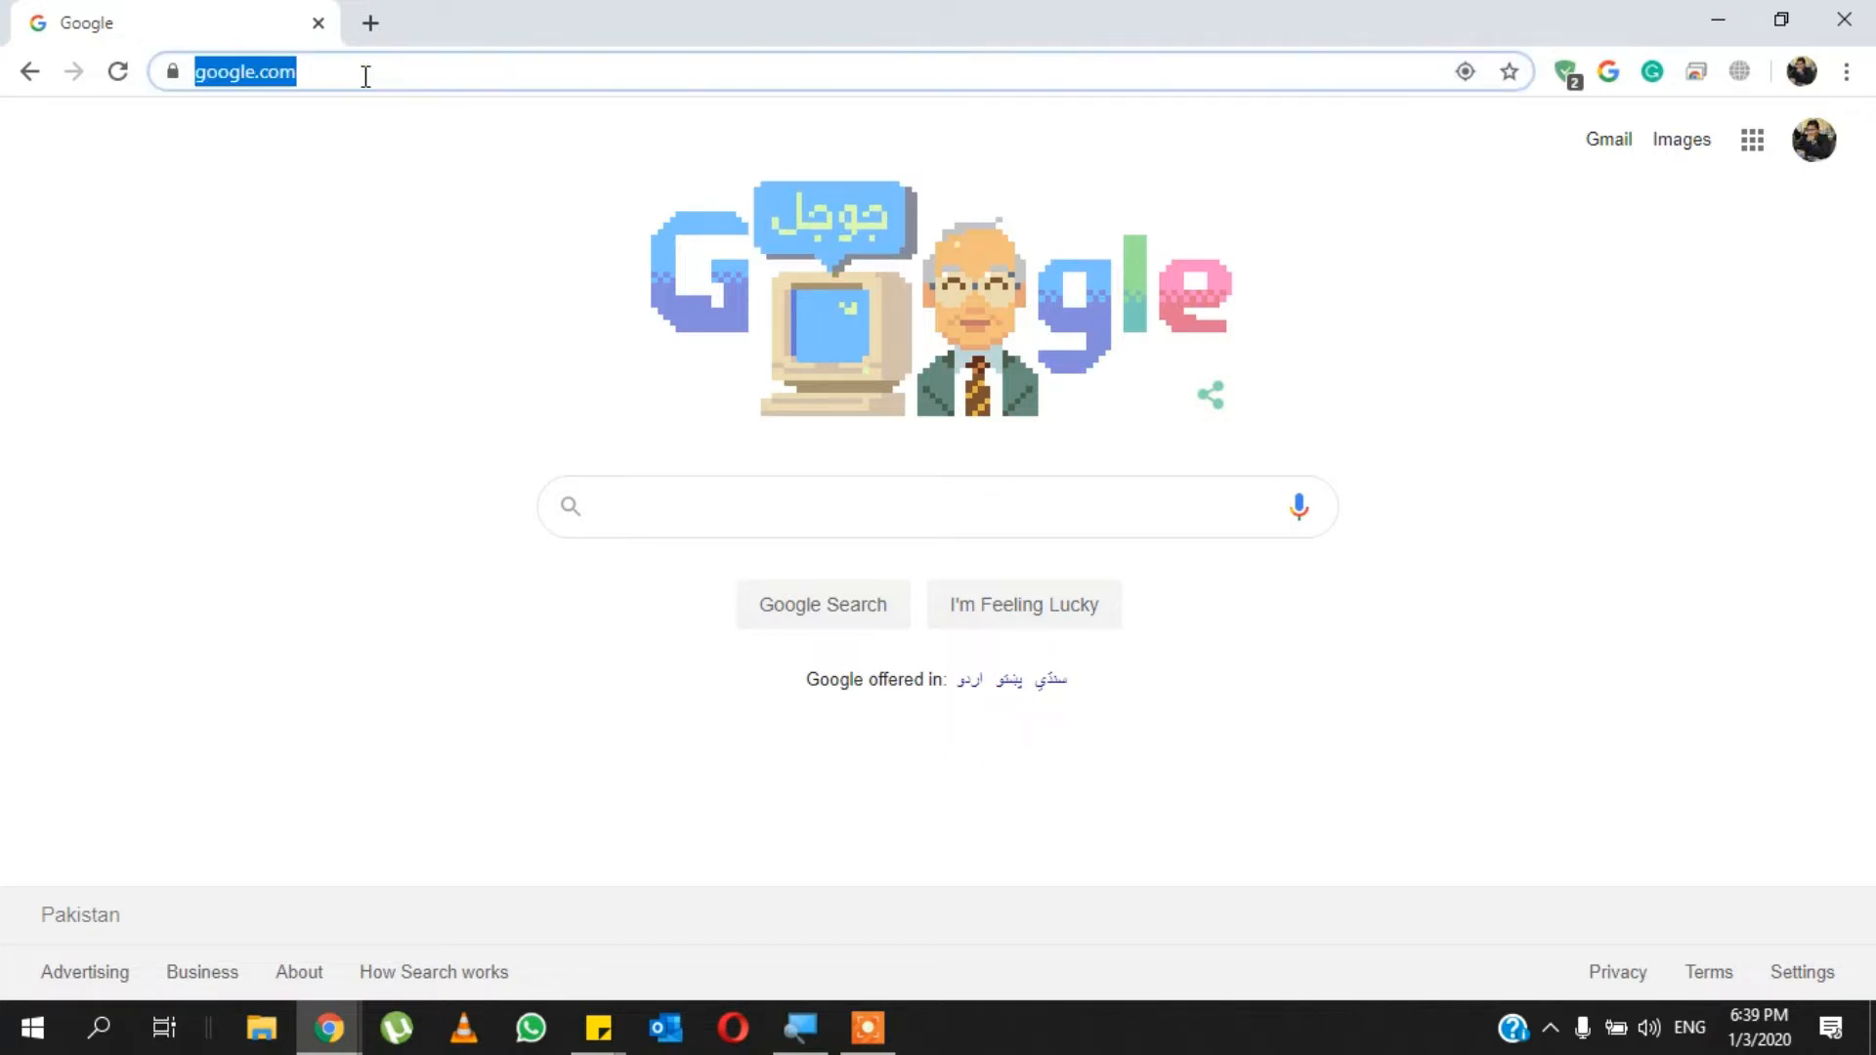
{"action": "type", "text": "sites"}
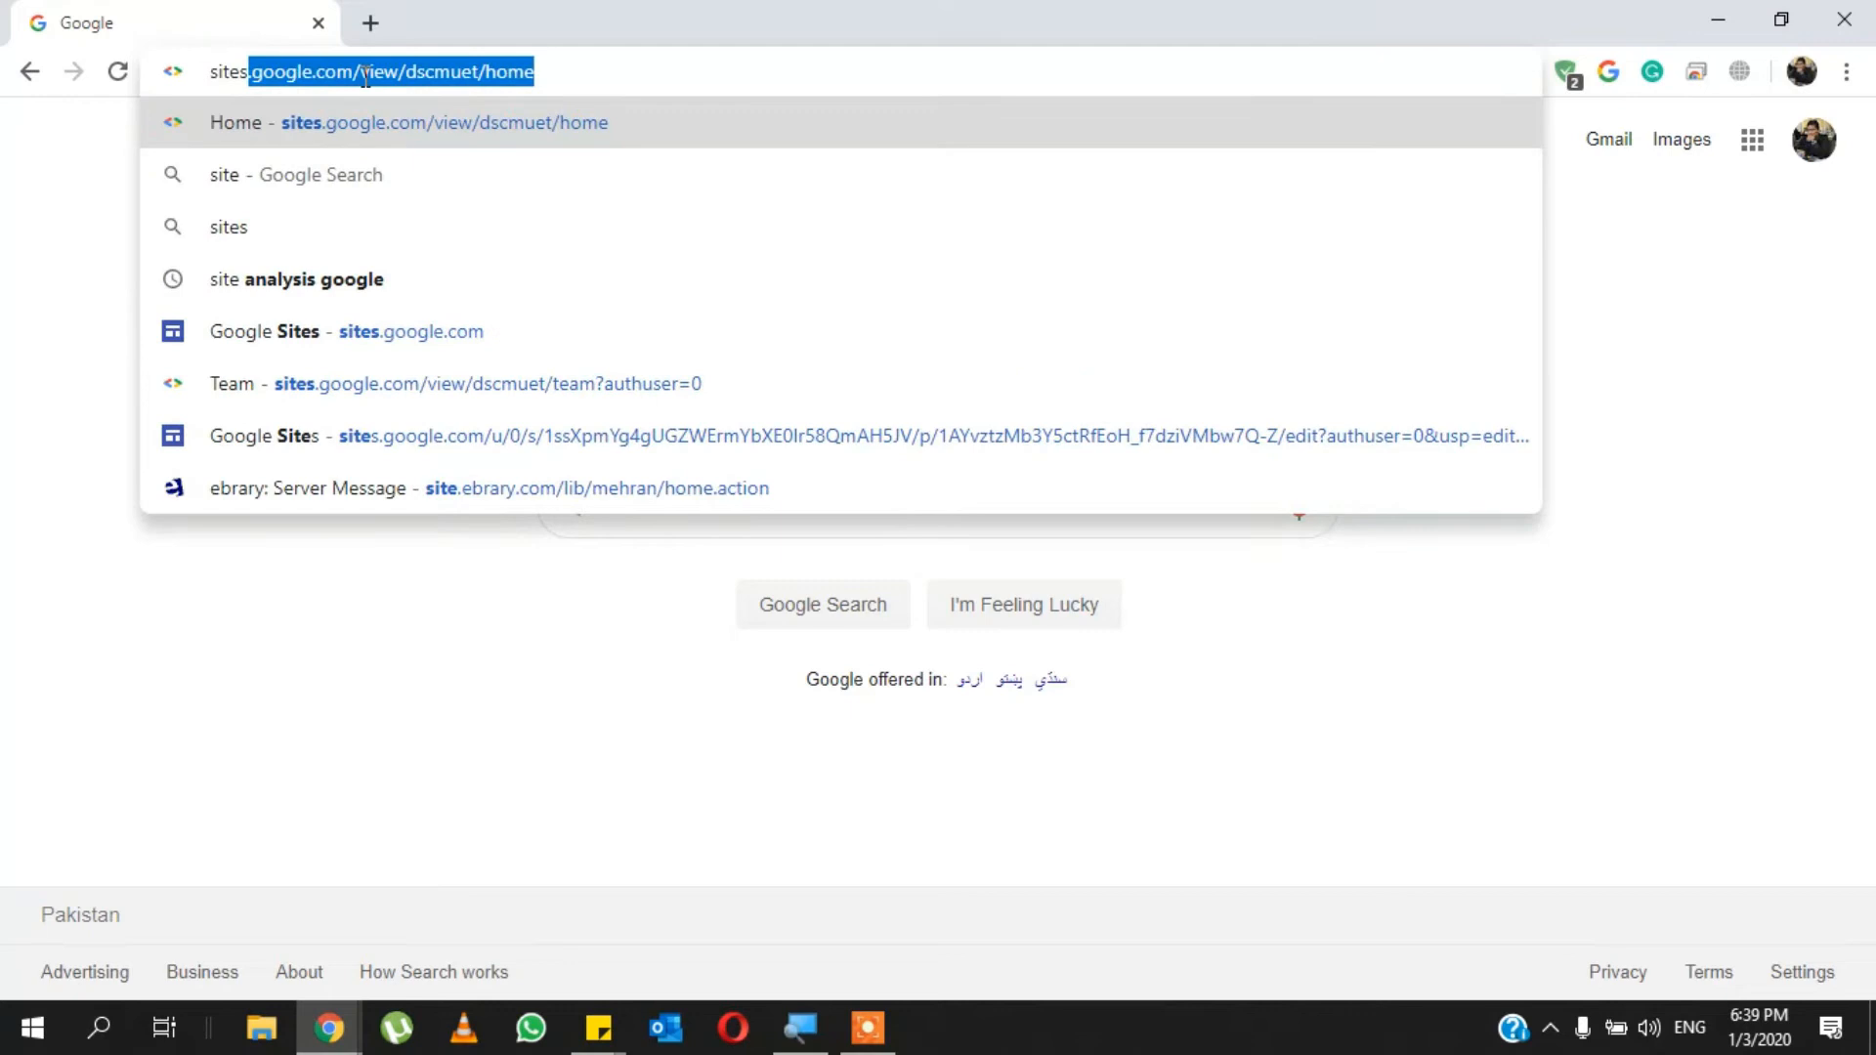
{"action": "type", "text": ".google.com"}
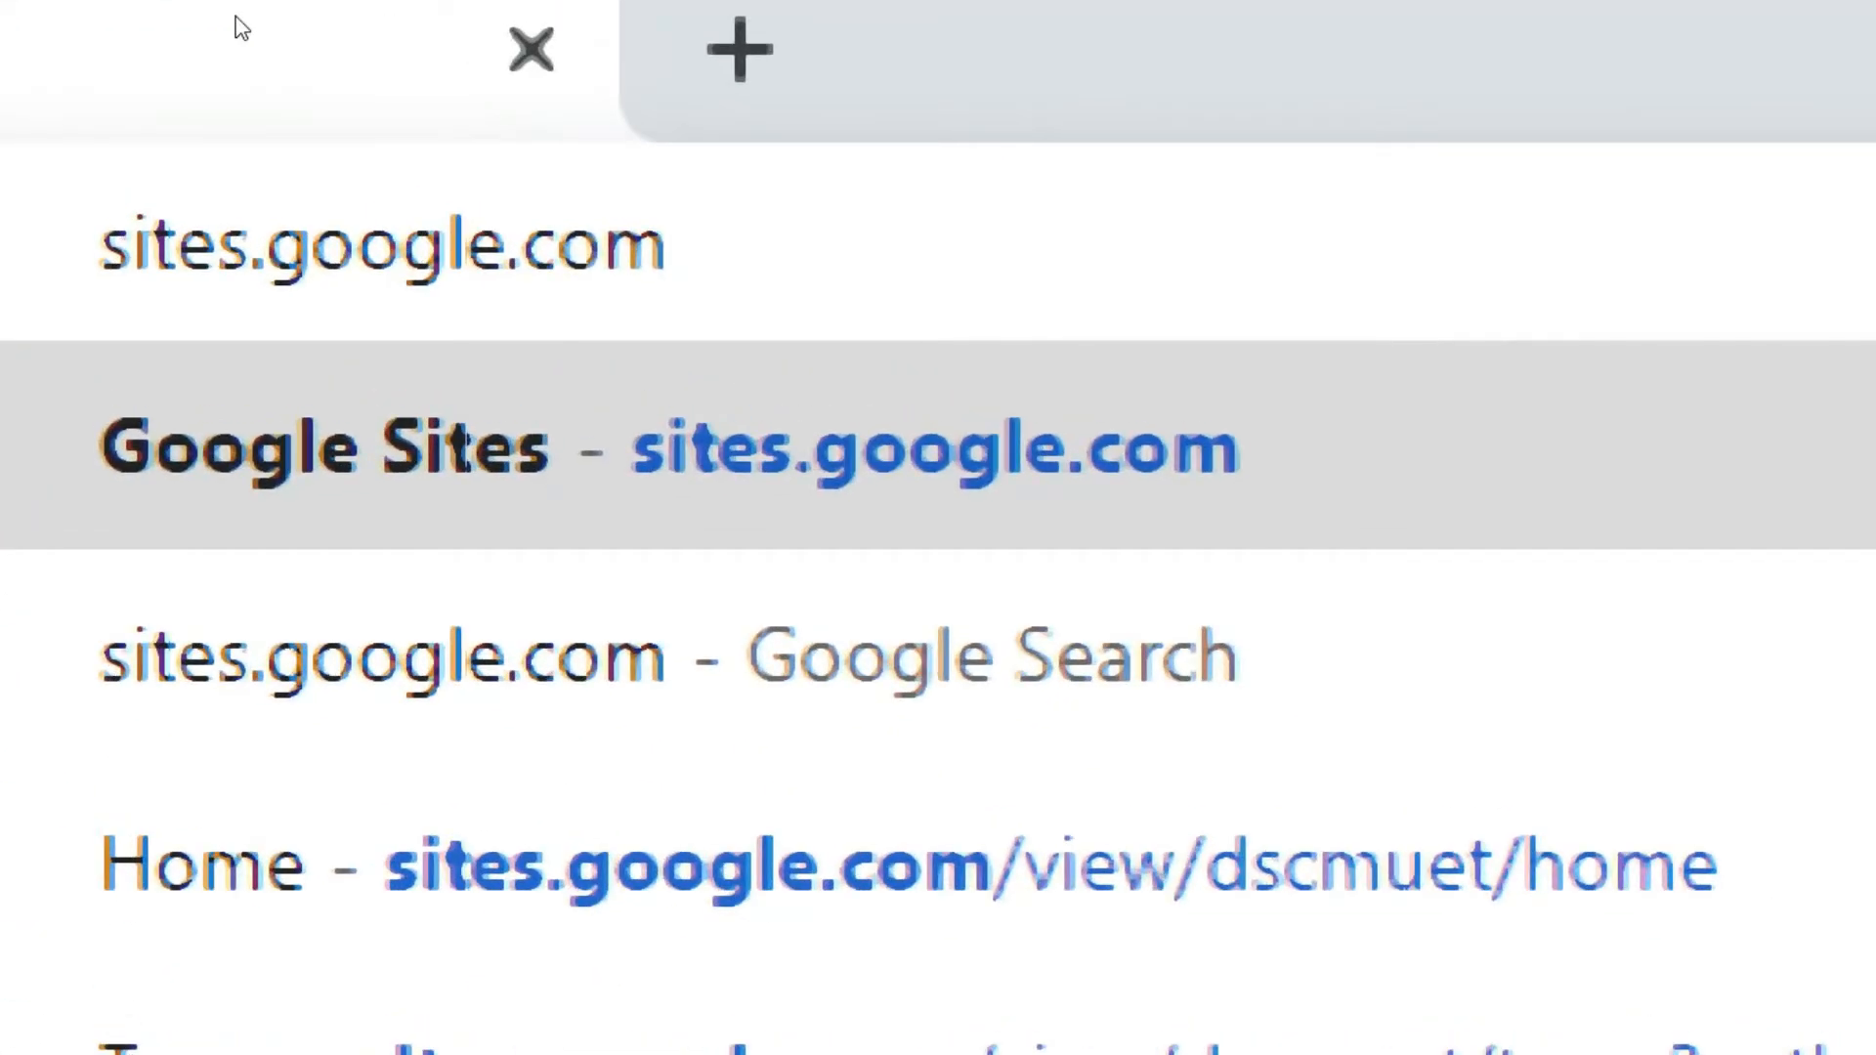
{"action": "left_click_drag", "start_coordinate": [286, 65], "coordinate": [286, 65]}
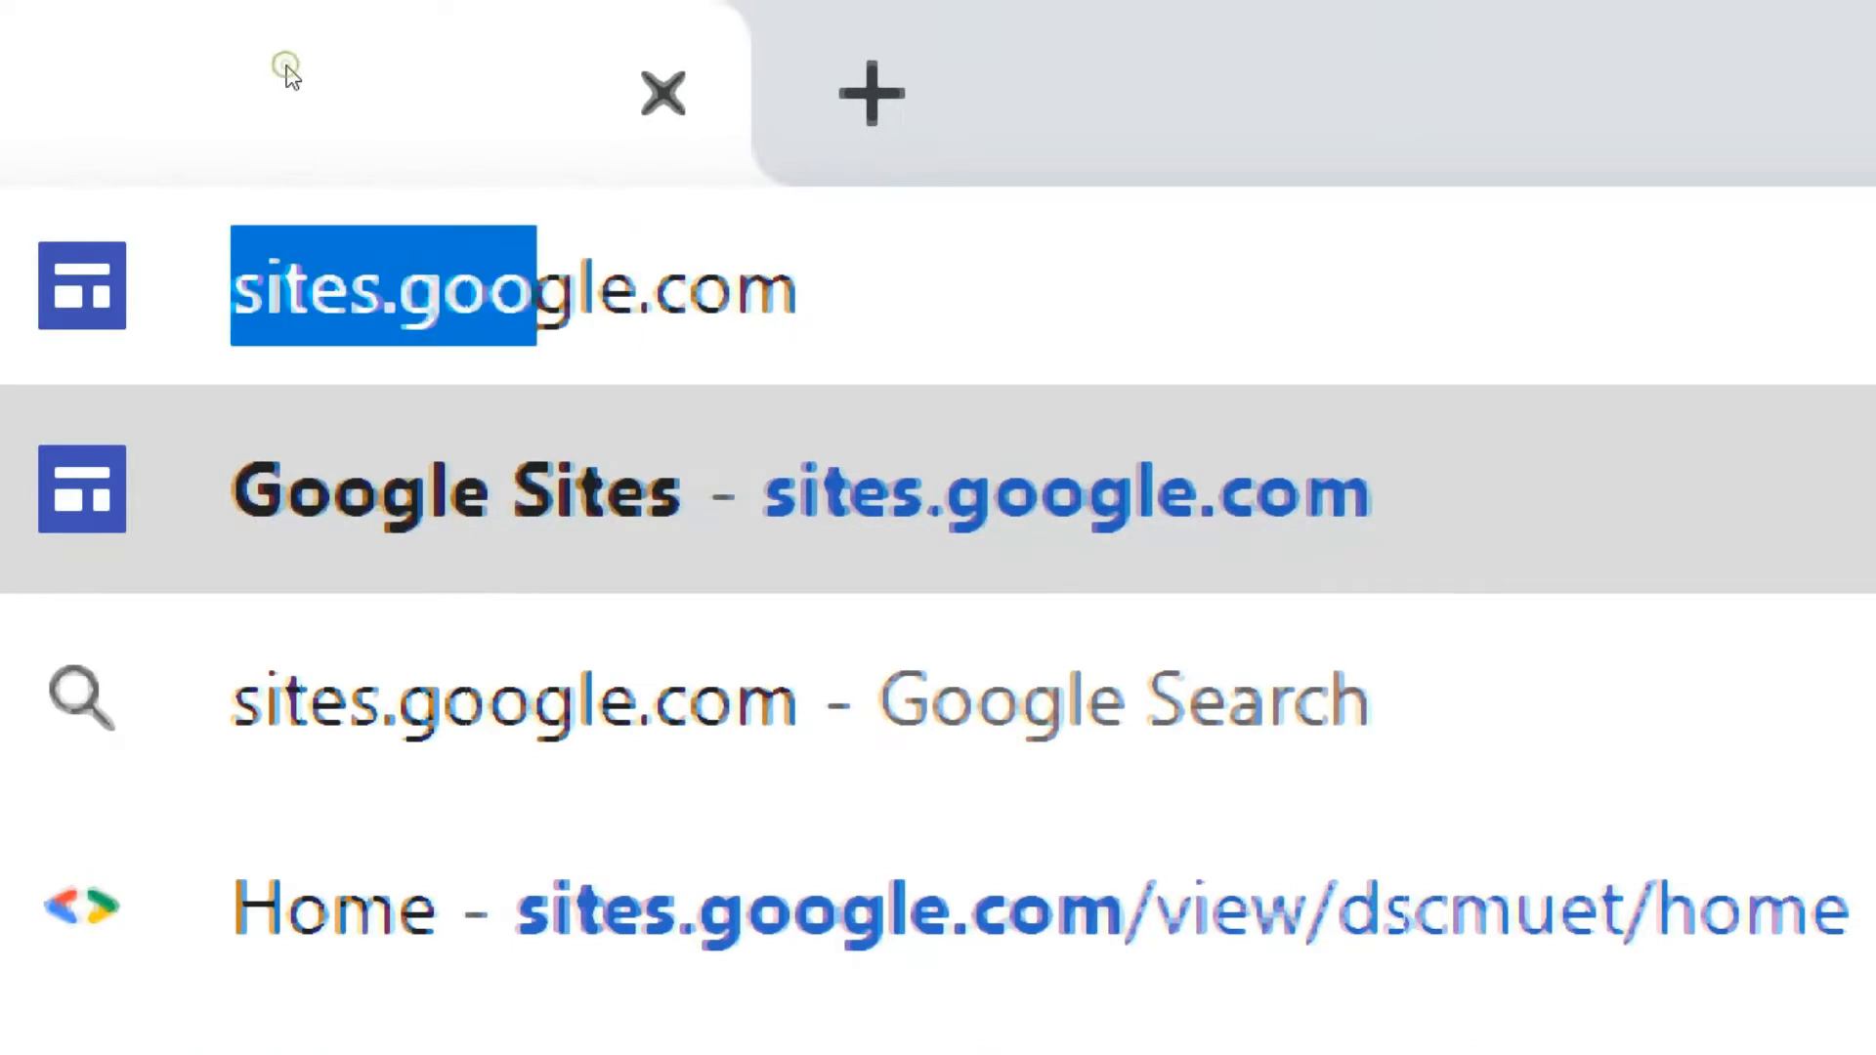
{"action": "double_click", "coordinate": [440, 84]}
{"action": "key", "text": "Return"}
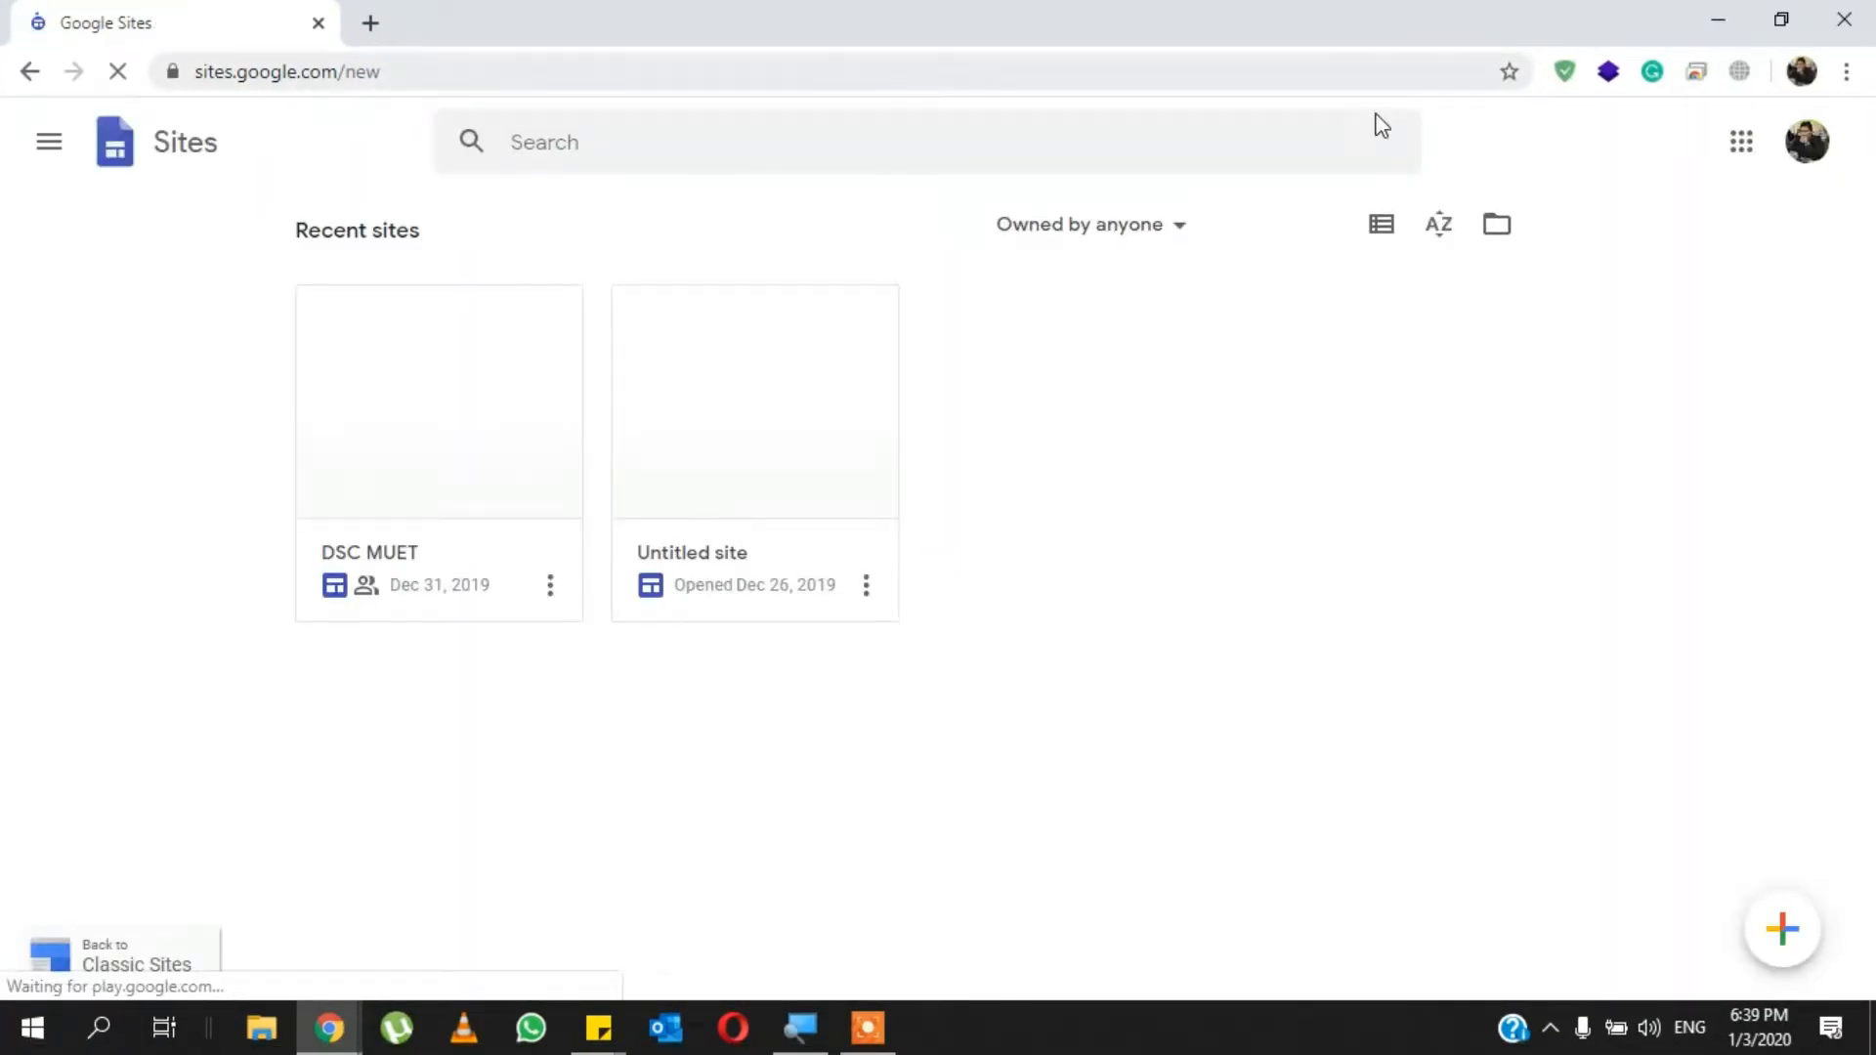
- Check which Google account is signed in and create a new blank site
{"action": "left_click", "coordinate": [1825, 145]}
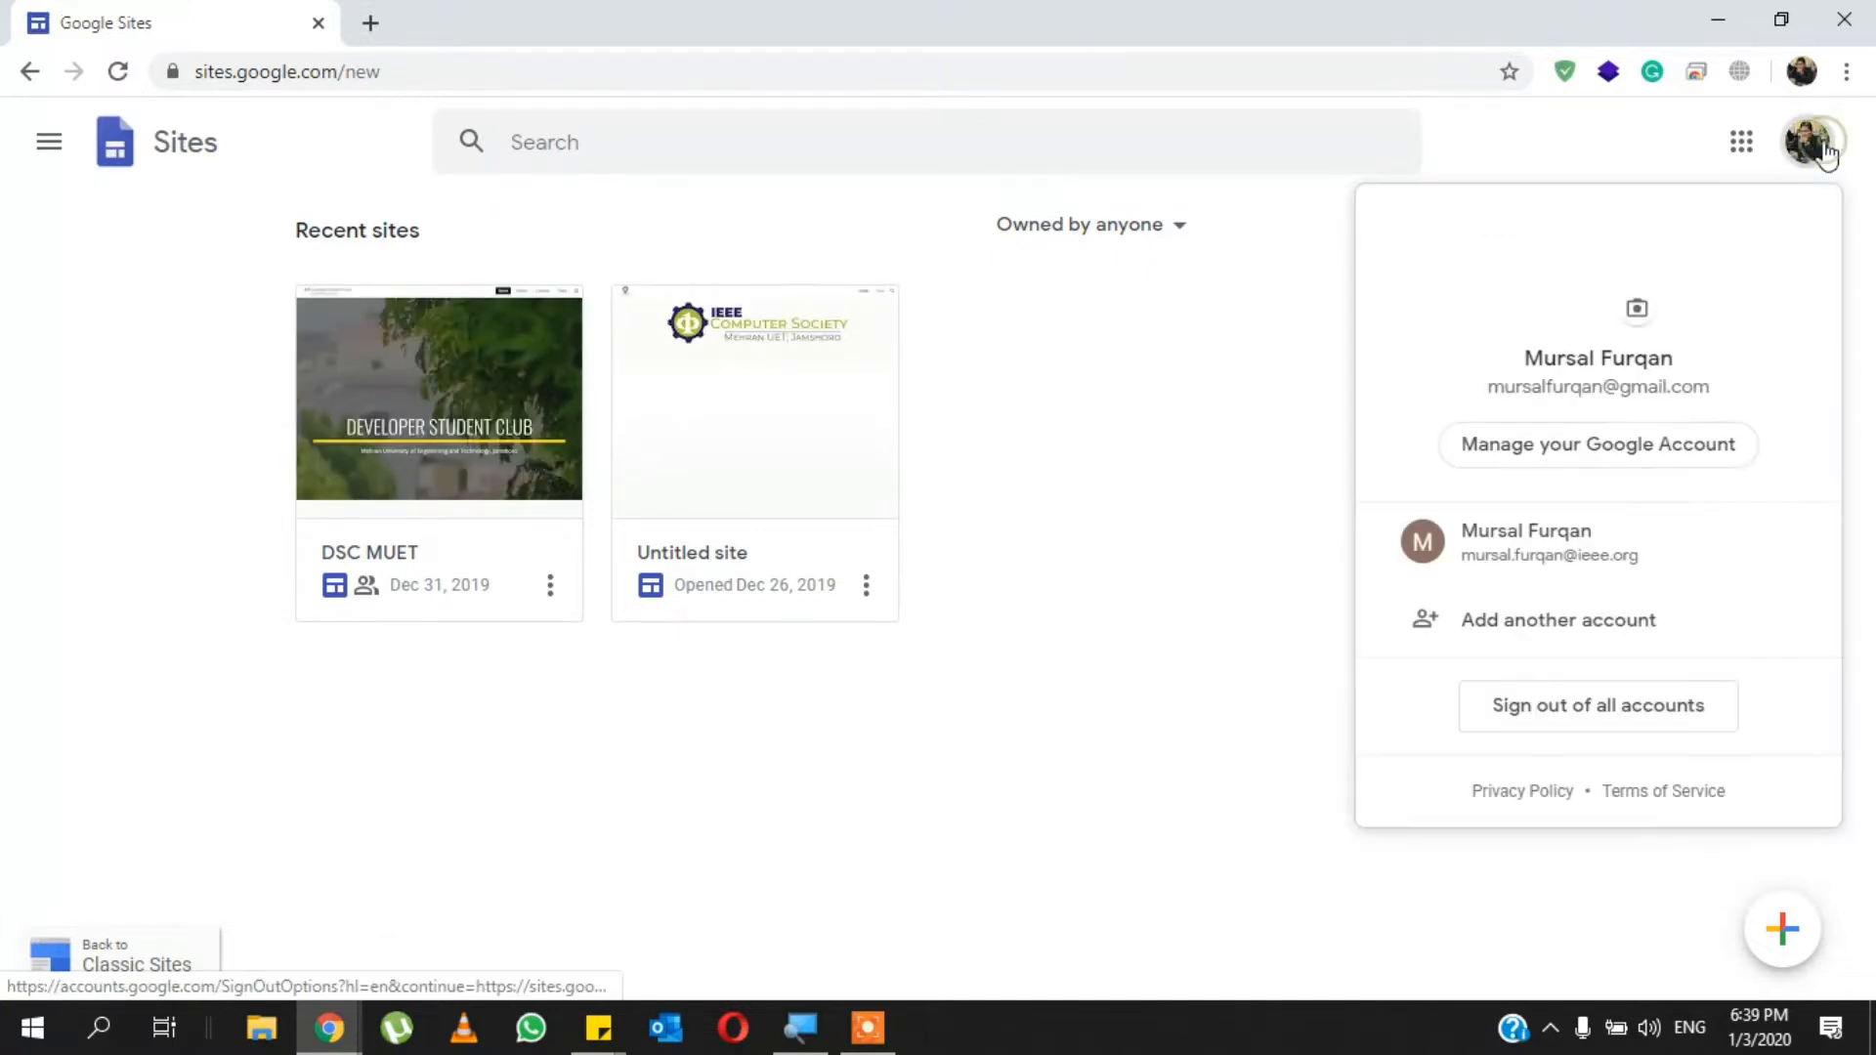
{"action": "left_click", "coordinate": [1264, 402]}
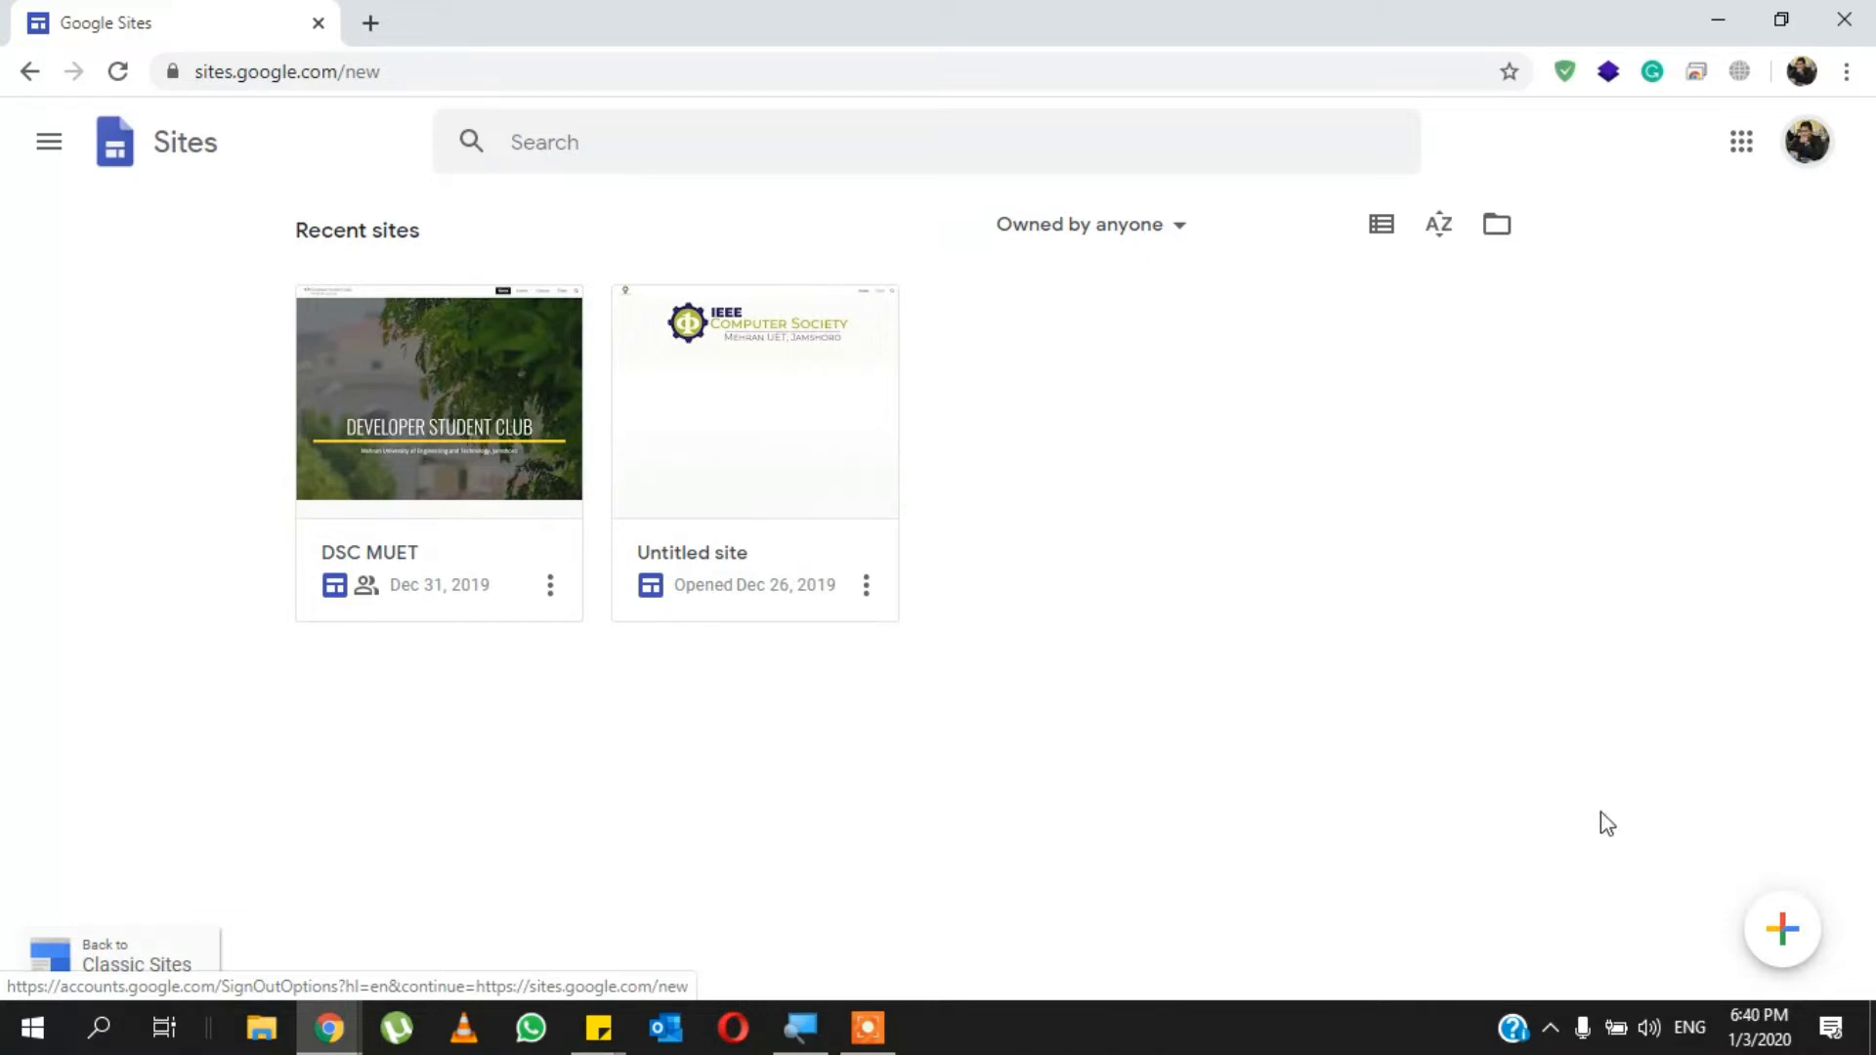
{"action": "left_click", "coordinate": [1783, 940]}
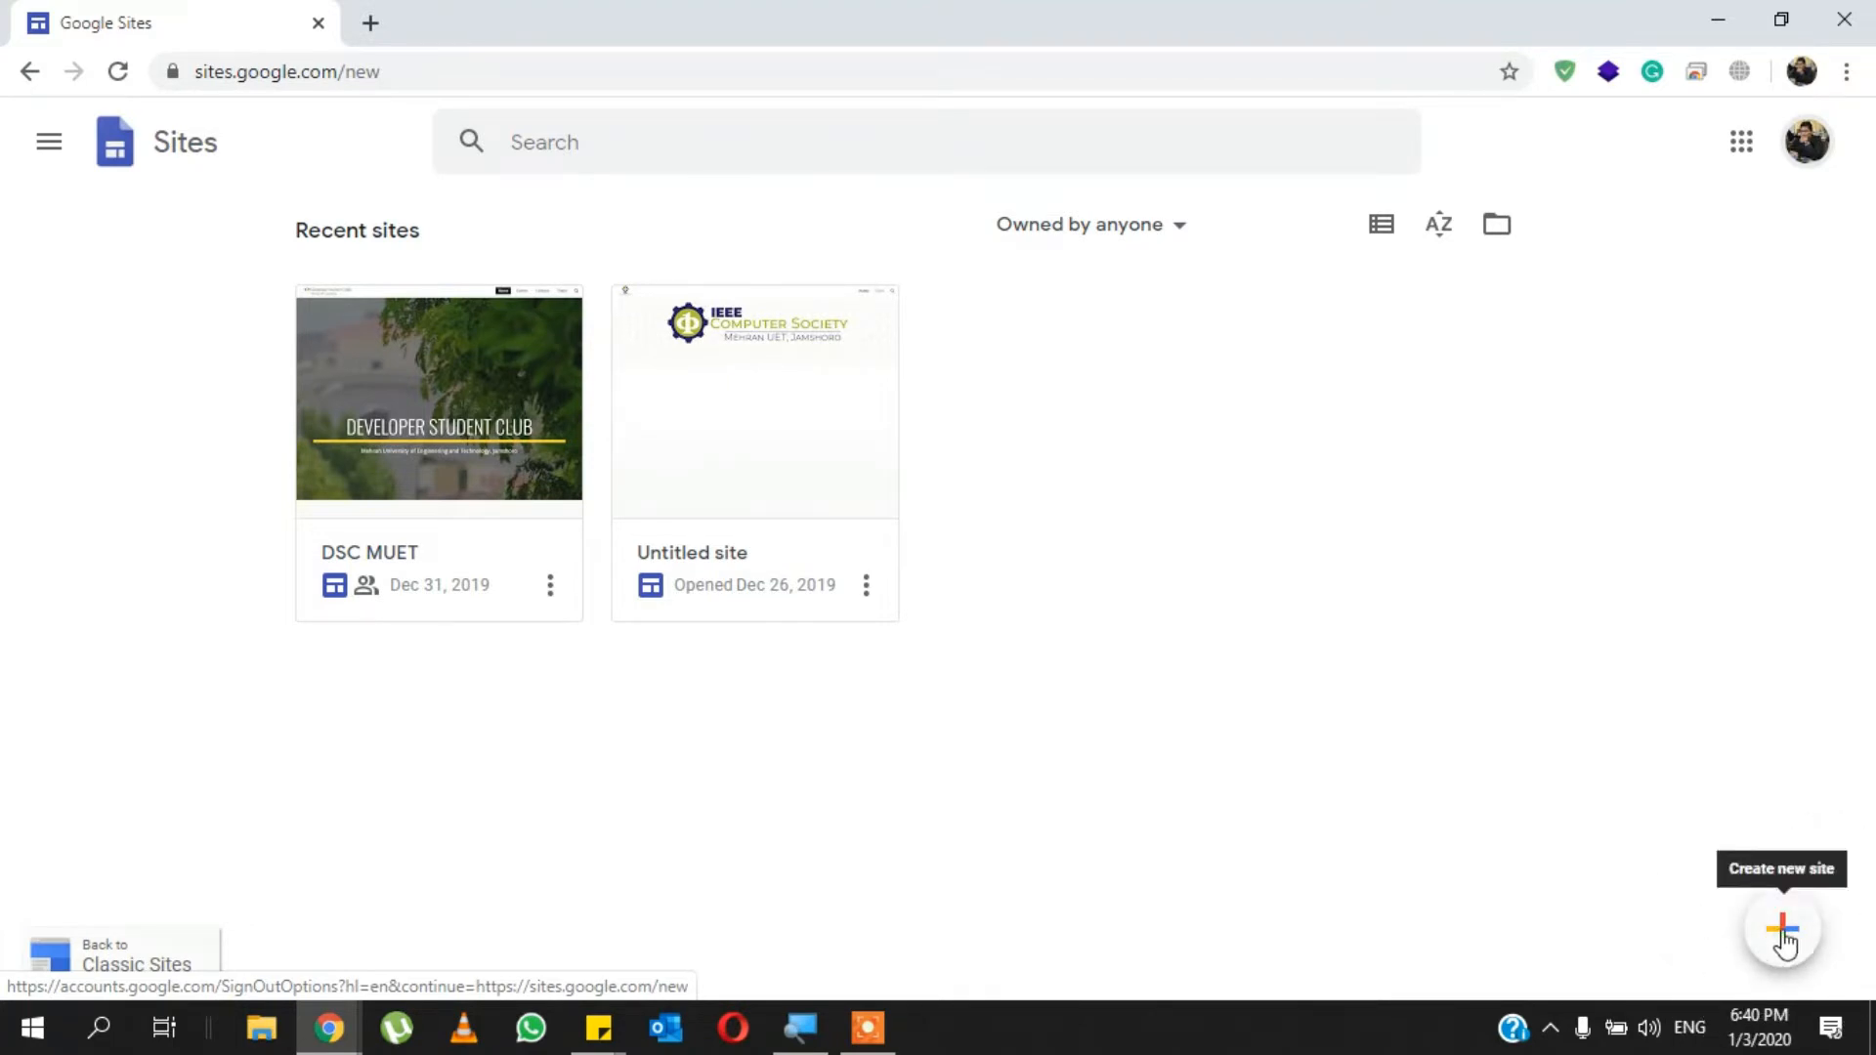
{"action": "left_click", "coordinate": [1783, 938]}
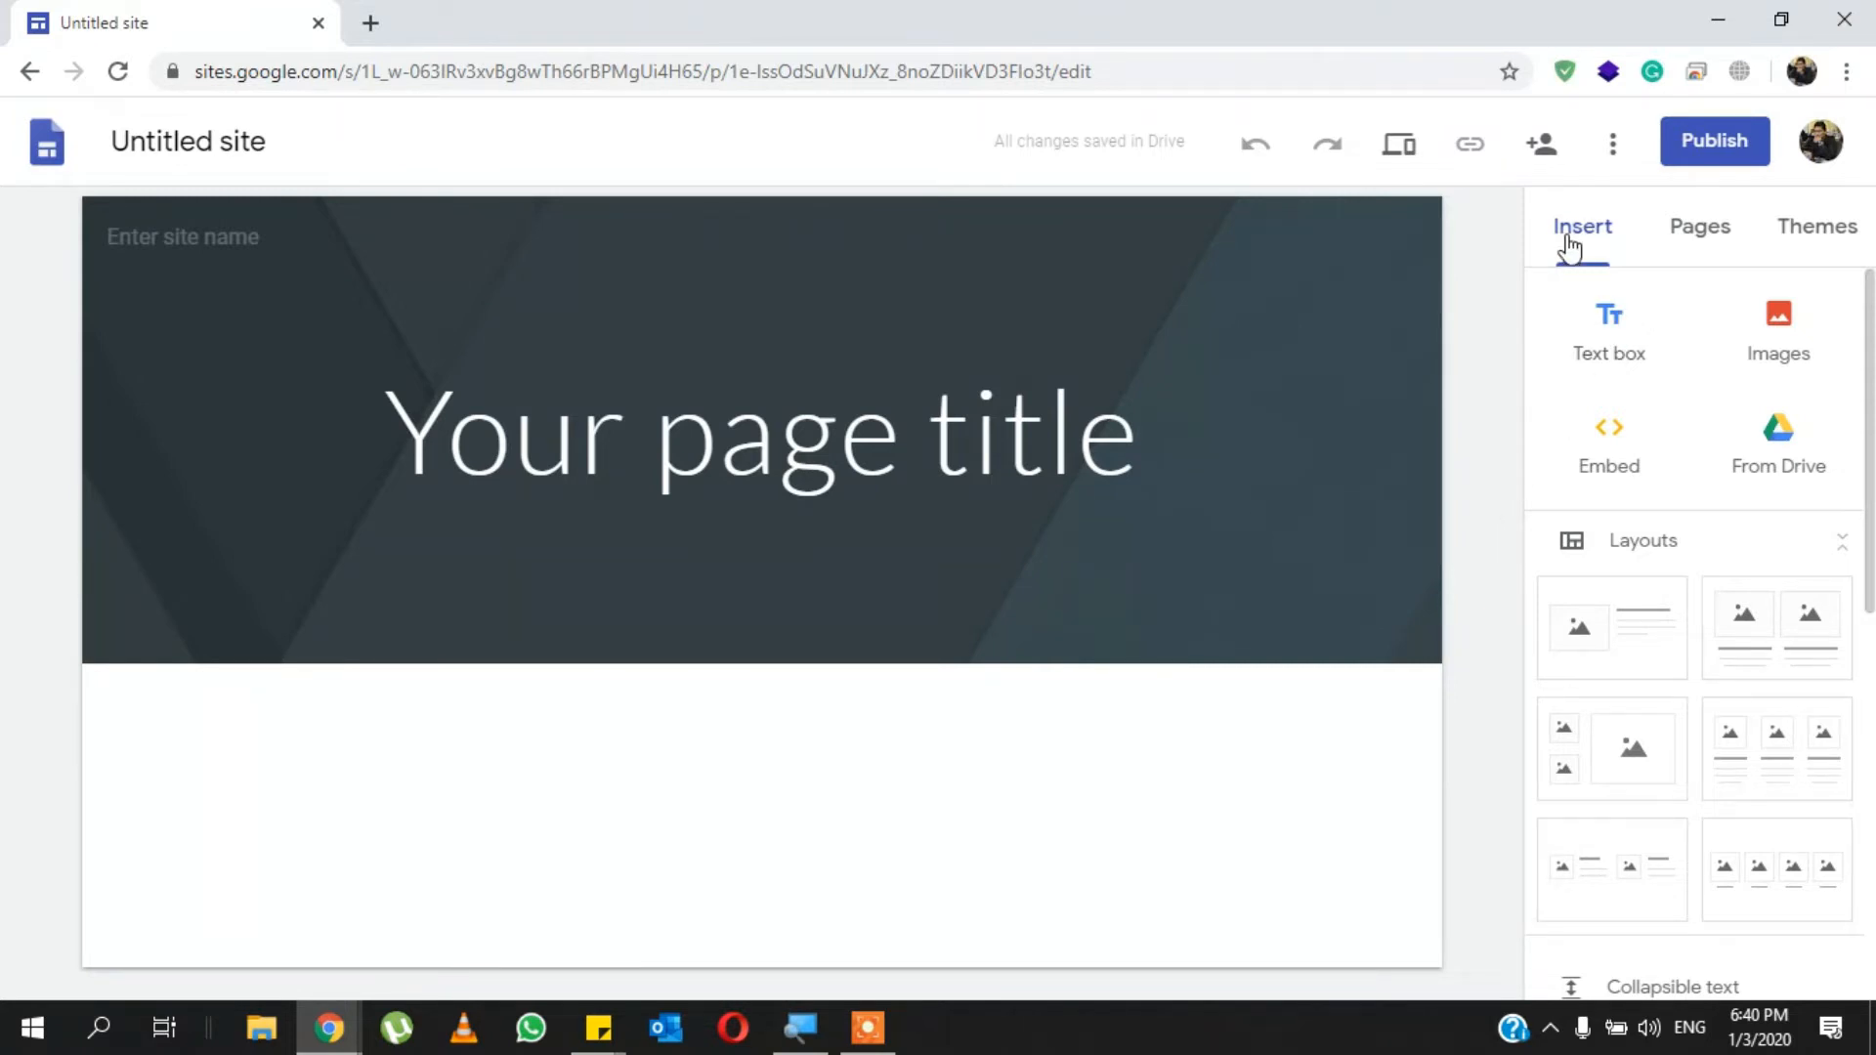
- Examine the content elements and layouts that can be inserted into the page, from text boxes to embedded Google files
{"action": "scroll", "coordinate": [1633, 507], "scroll_direction": "down", "scroll_amount": 3}
{"action": "scroll", "coordinate": [1633, 507], "scroll_direction": "up", "scroll_amount": 3}
{"action": "scroll", "coordinate": [1624, 703], "scroll_direction": "down", "scroll_amount": 3}
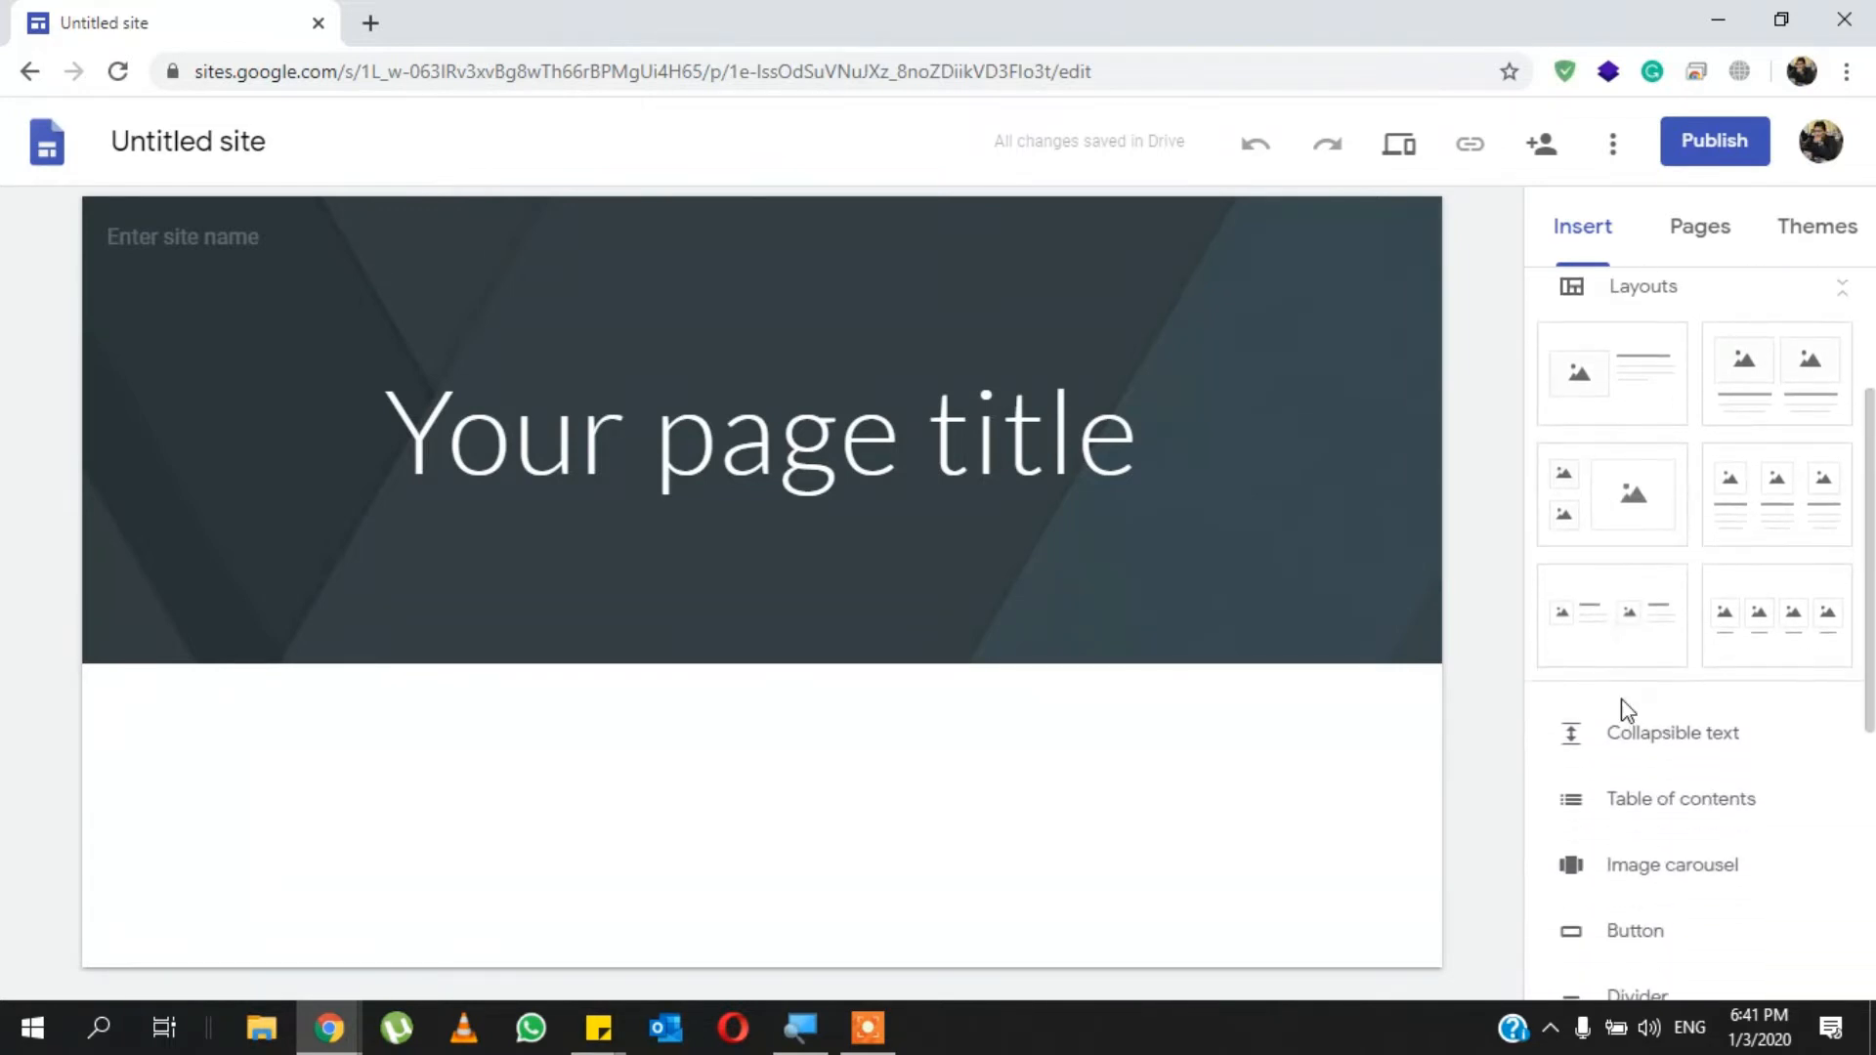
{"action": "scroll", "coordinate": [1624, 711], "scroll_direction": "up", "scroll_amount": 1}
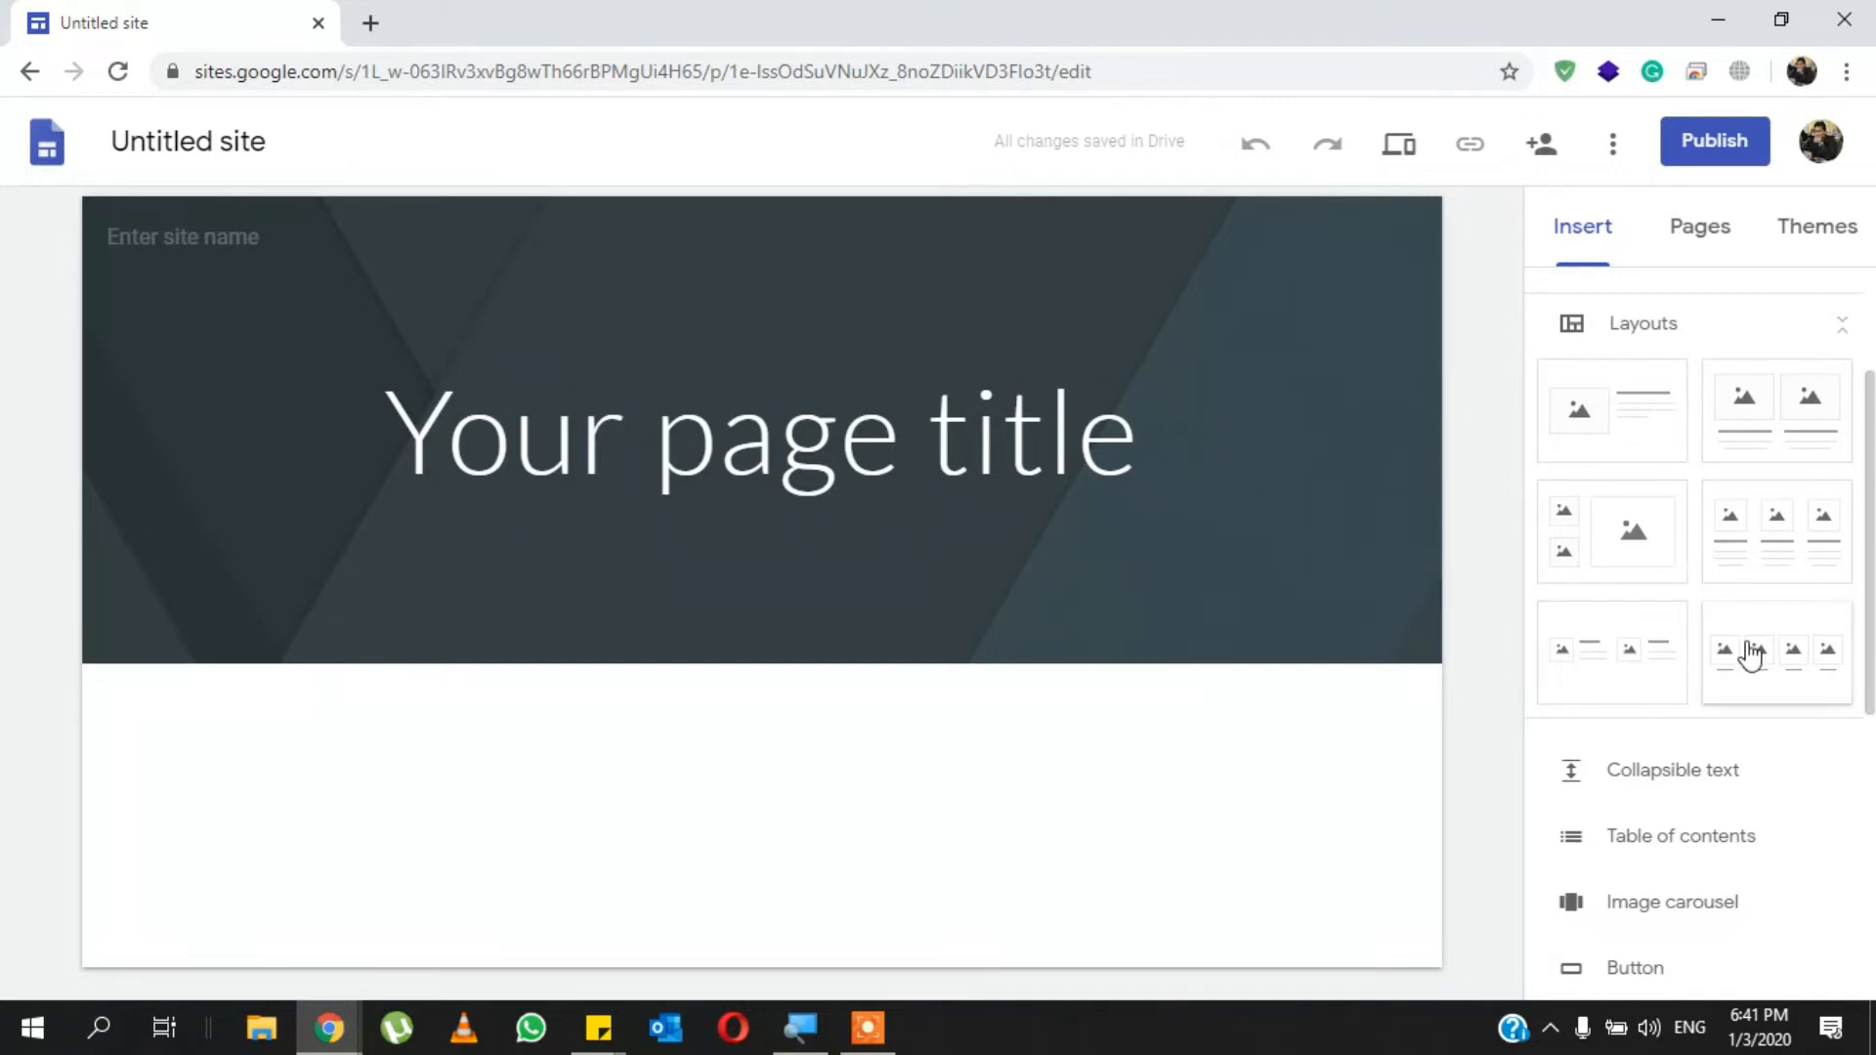
{"action": "scroll", "coordinate": [1748, 655], "scroll_direction": "down", "scroll_amount": 2}
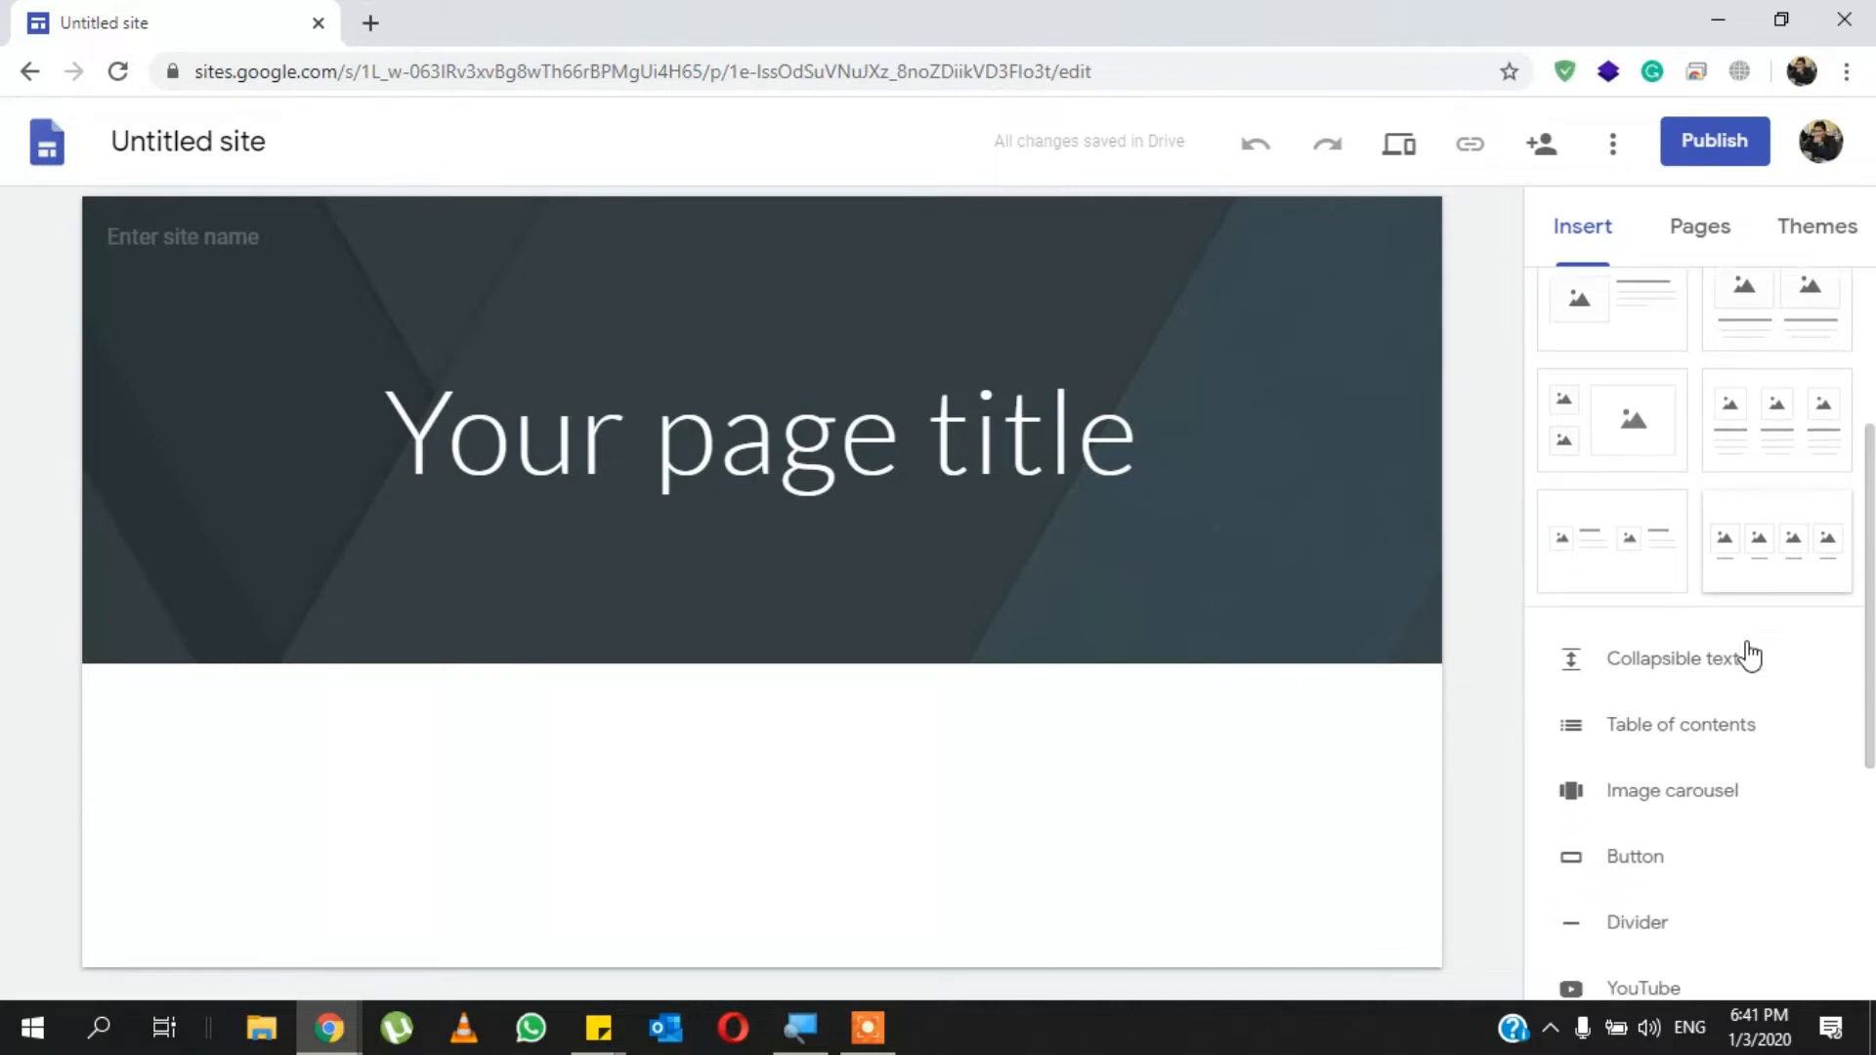
{"action": "scroll", "coordinate": [1759, 640], "scroll_direction": "down", "scroll_amount": 2}
{"action": "scroll", "coordinate": [1715, 645], "scroll_direction": "down", "scroll_amount": 1}
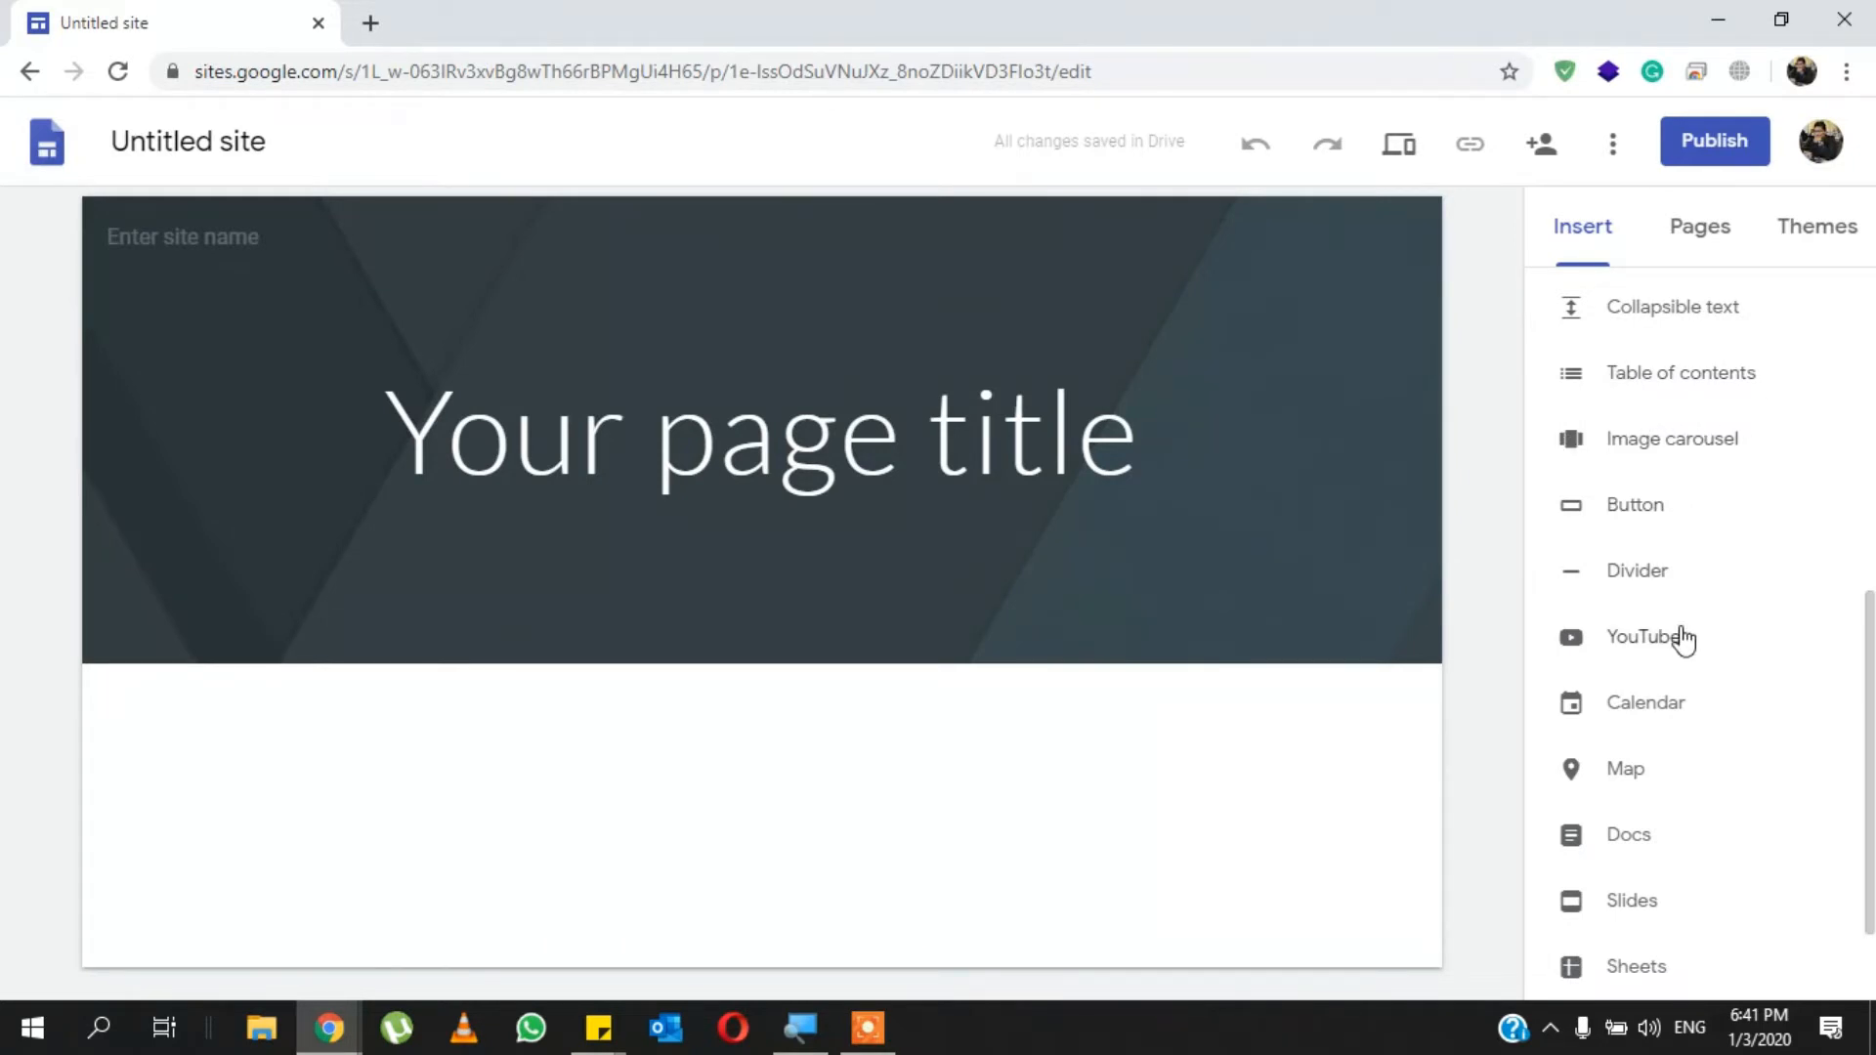
{"action": "scroll", "coordinate": [1662, 745], "scroll_direction": "down", "scroll_amount": 2}
{"action": "scroll", "coordinate": [1663, 744], "scroll_direction": "up", "scroll_amount": 1}
{"action": "scroll", "coordinate": [1662, 744], "scroll_direction": "up", "scroll_amount": 6}
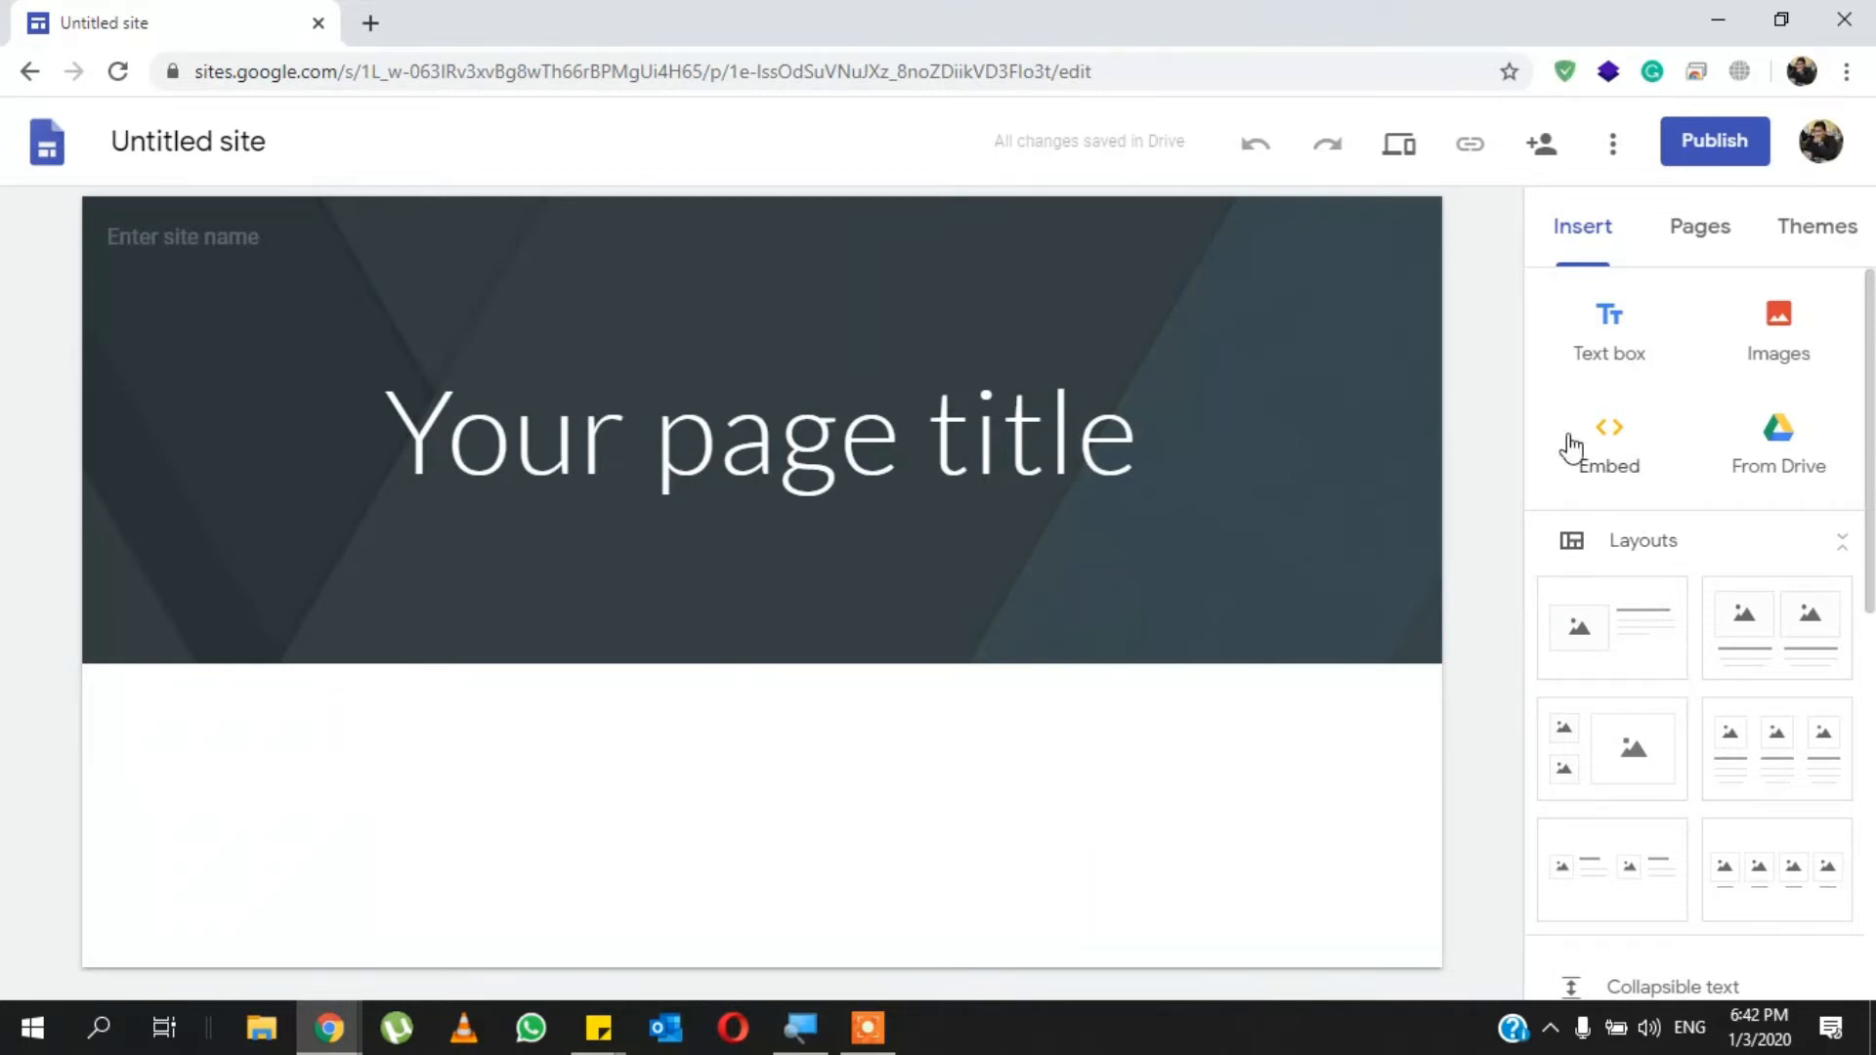
{"action": "scroll", "coordinate": [1667, 658], "scroll_direction": "down", "scroll_amount": 5}
{"action": "scroll", "coordinate": [1668, 658], "scroll_direction": "up", "scroll_amount": 5}
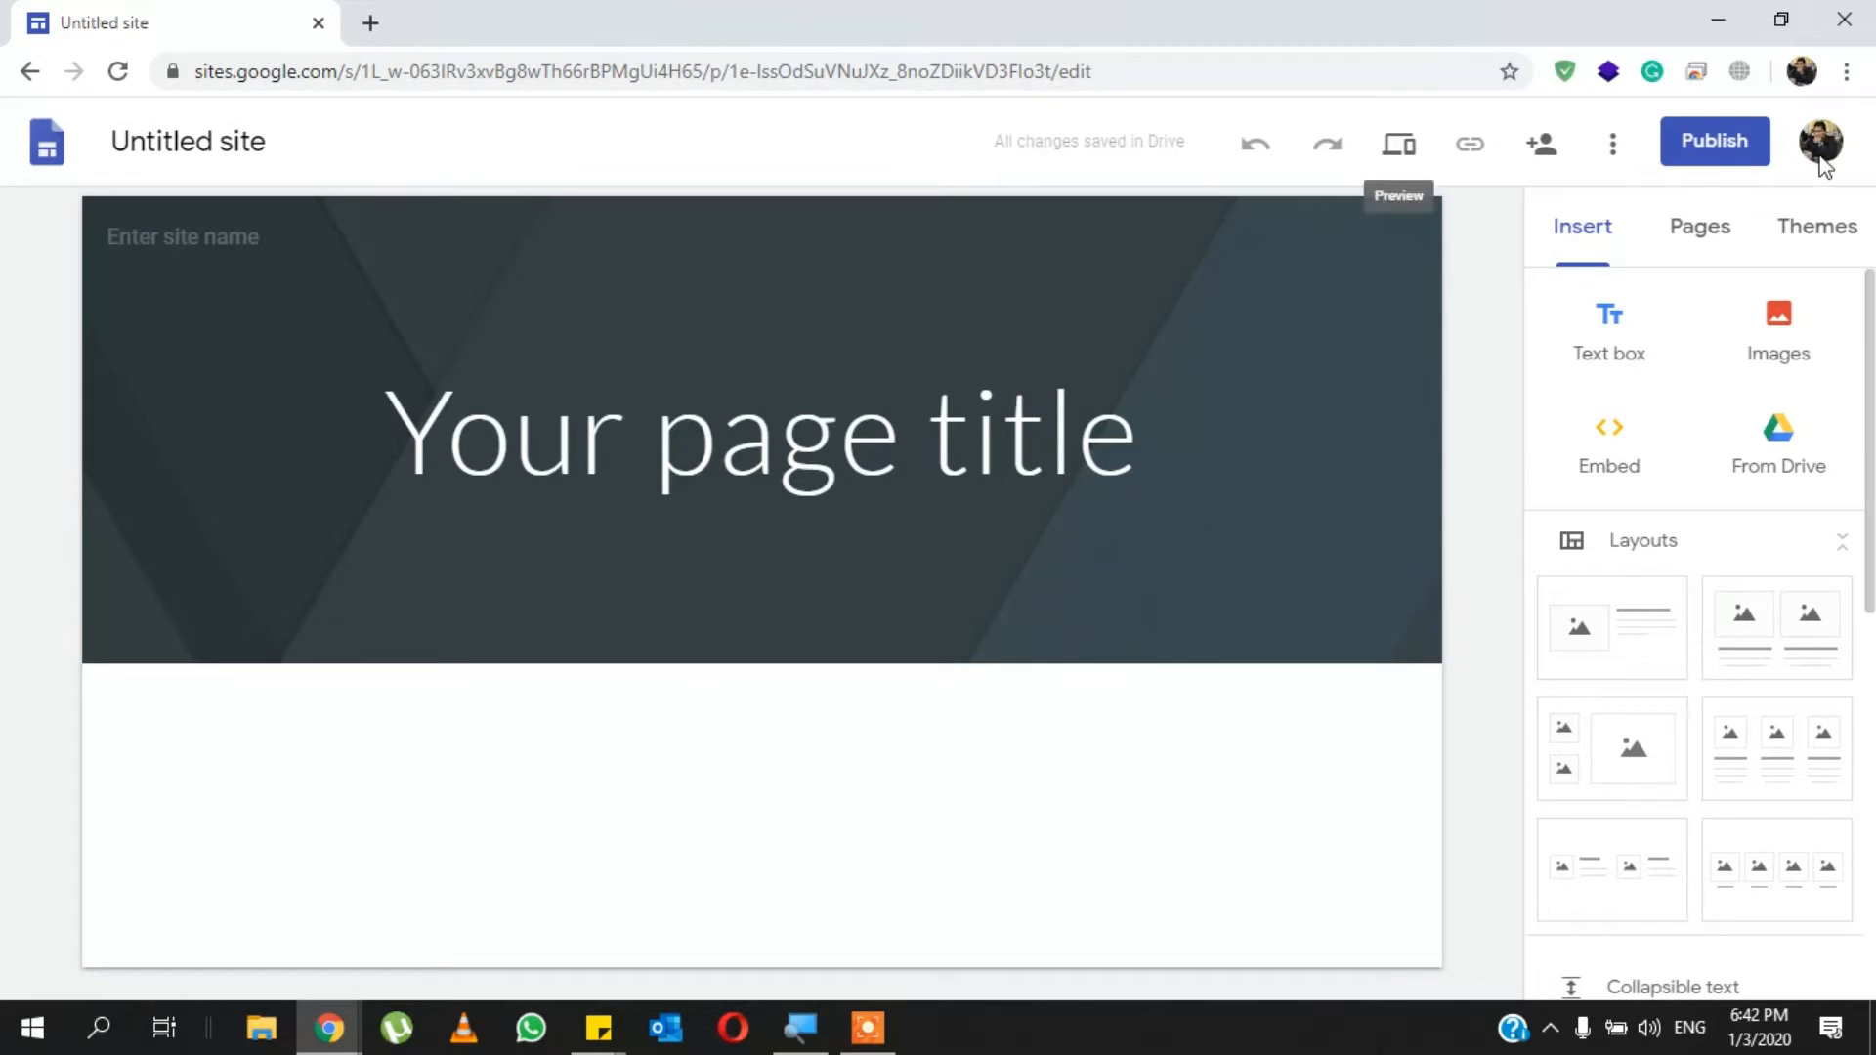
- Name the untitled site "My Blog"
{"action": "left_click", "coordinate": [223, 151]}
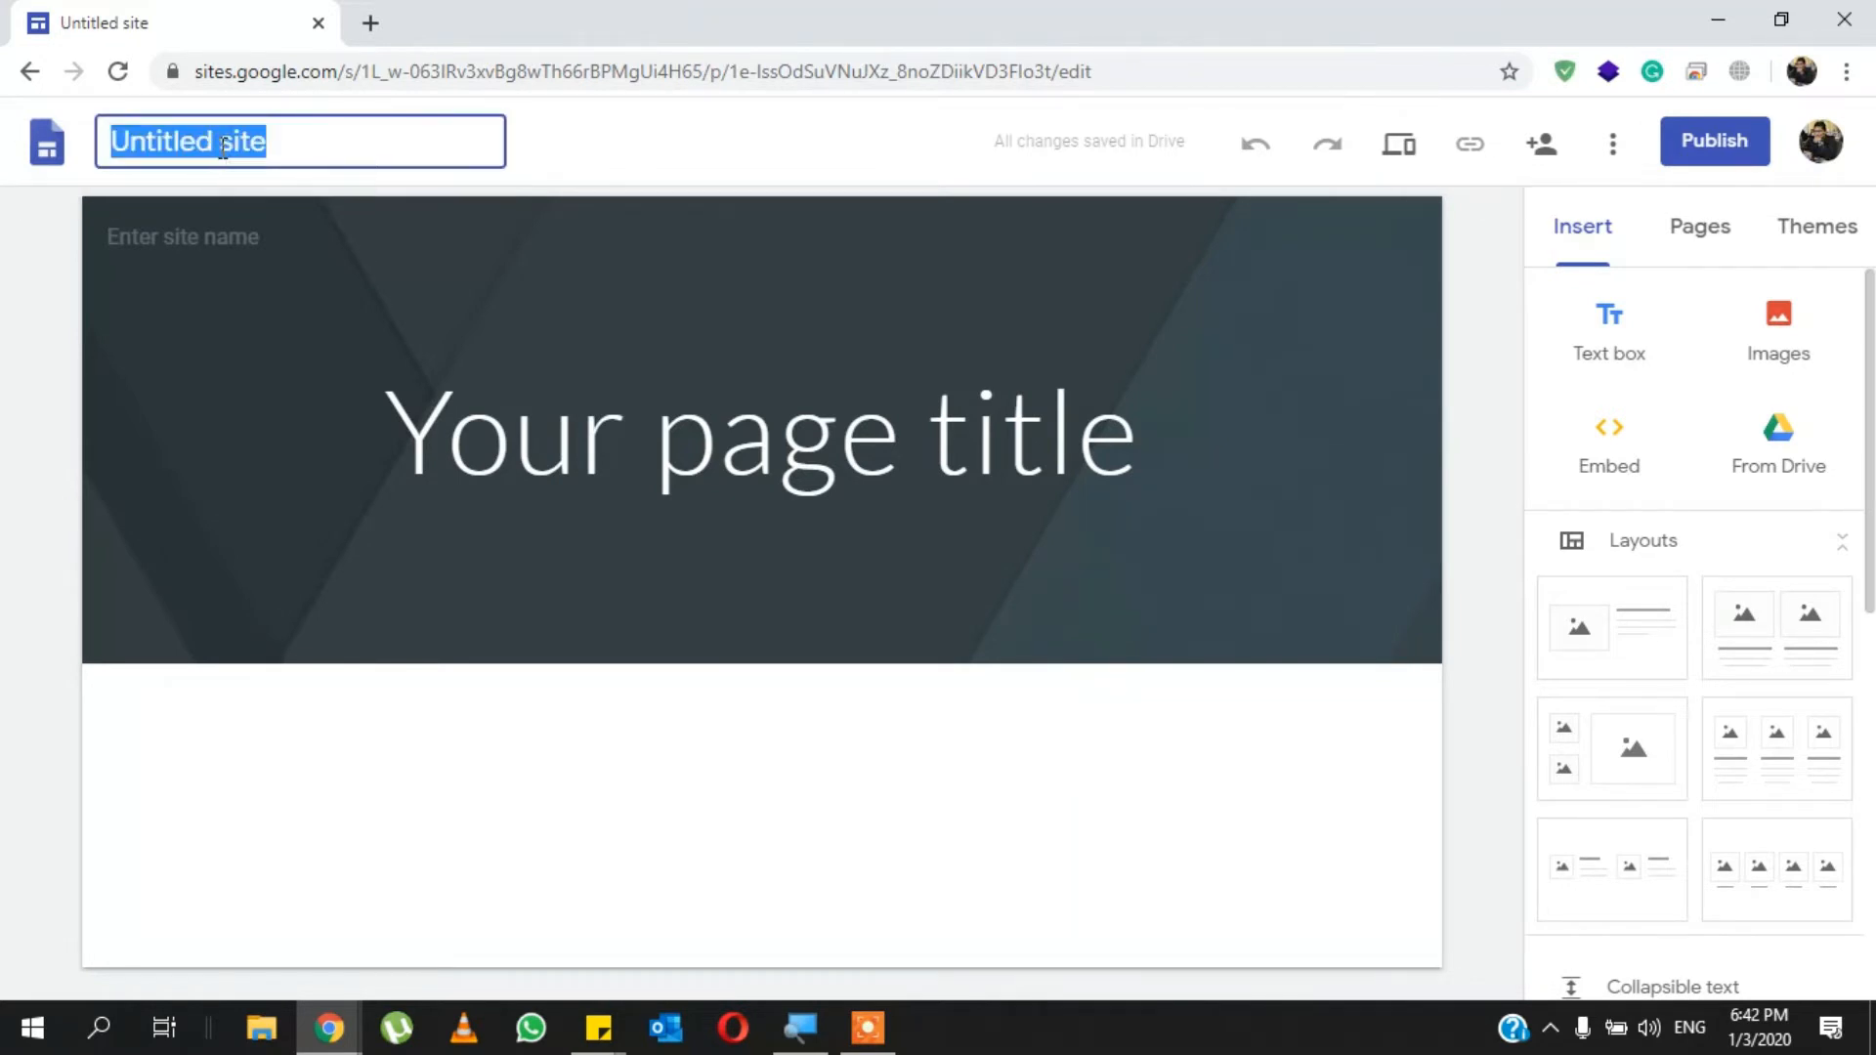
{"action": "type", "text": "M"}
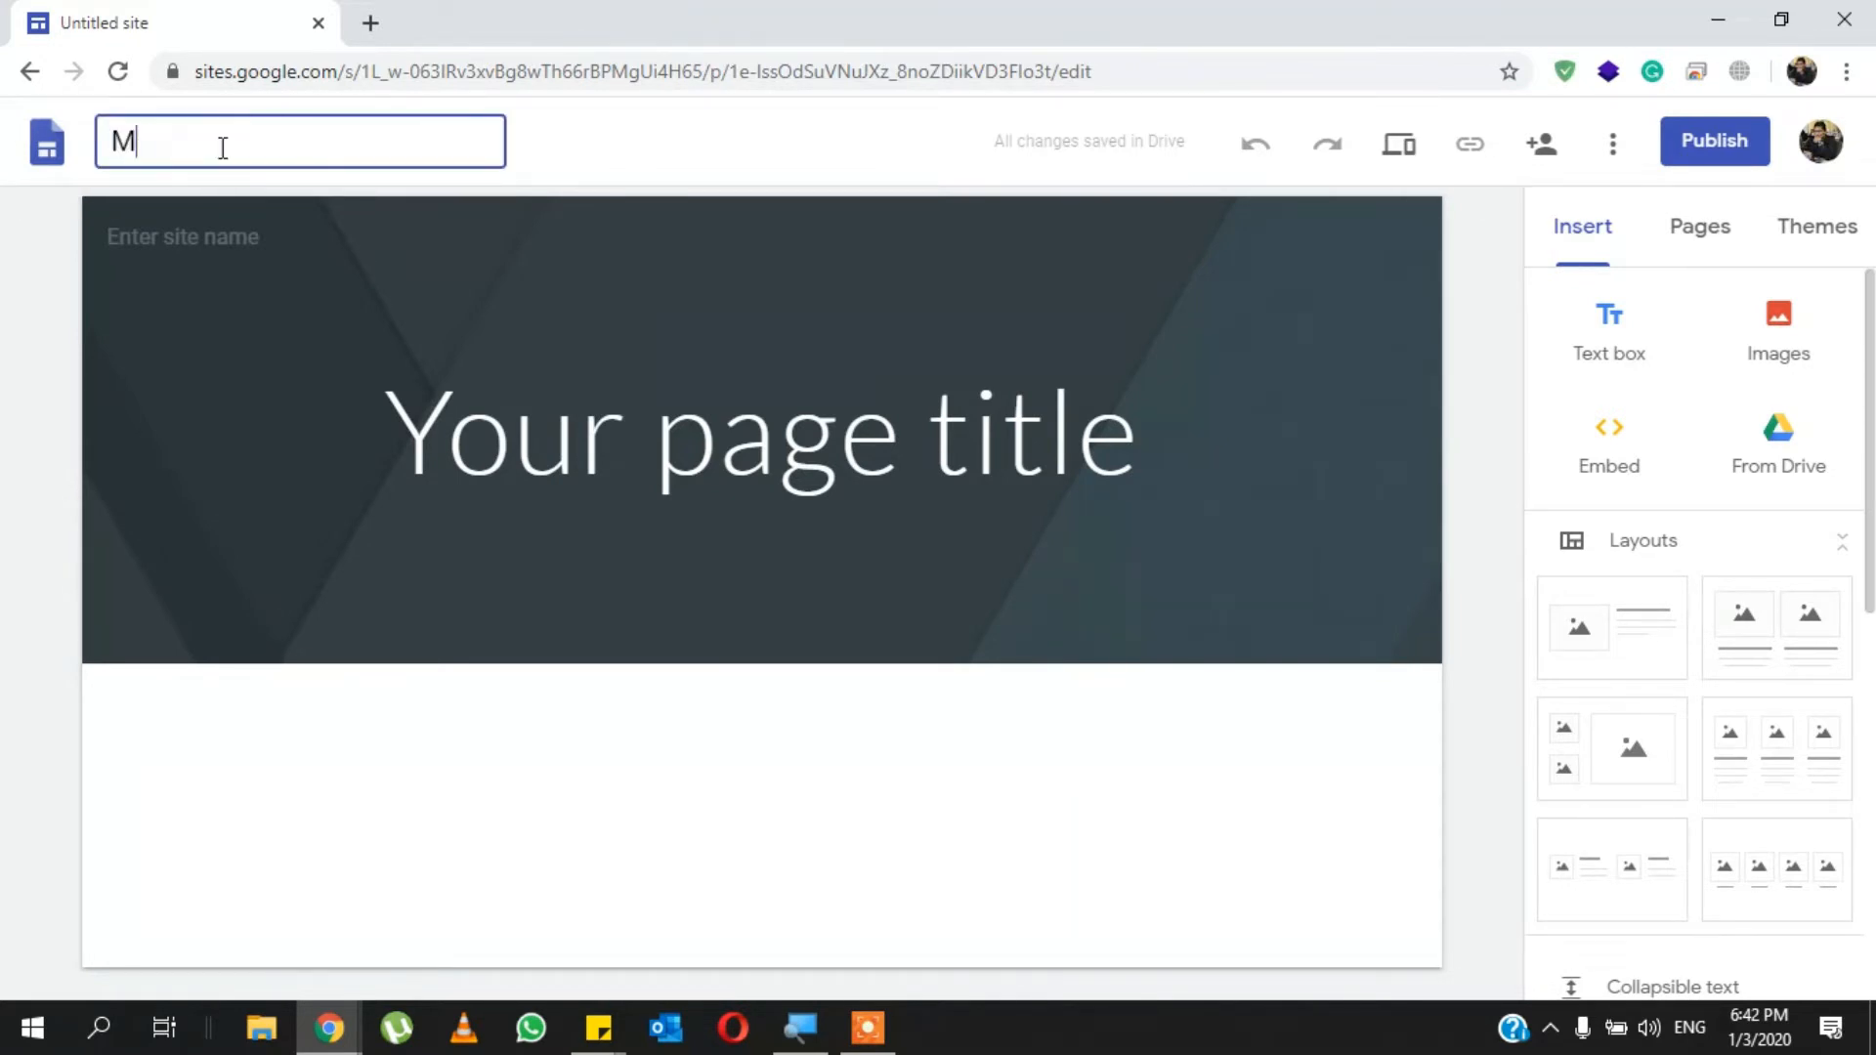
{"action": "type", "text": "y Blog"}
{"action": "left_click", "coordinate": [657, 147]}
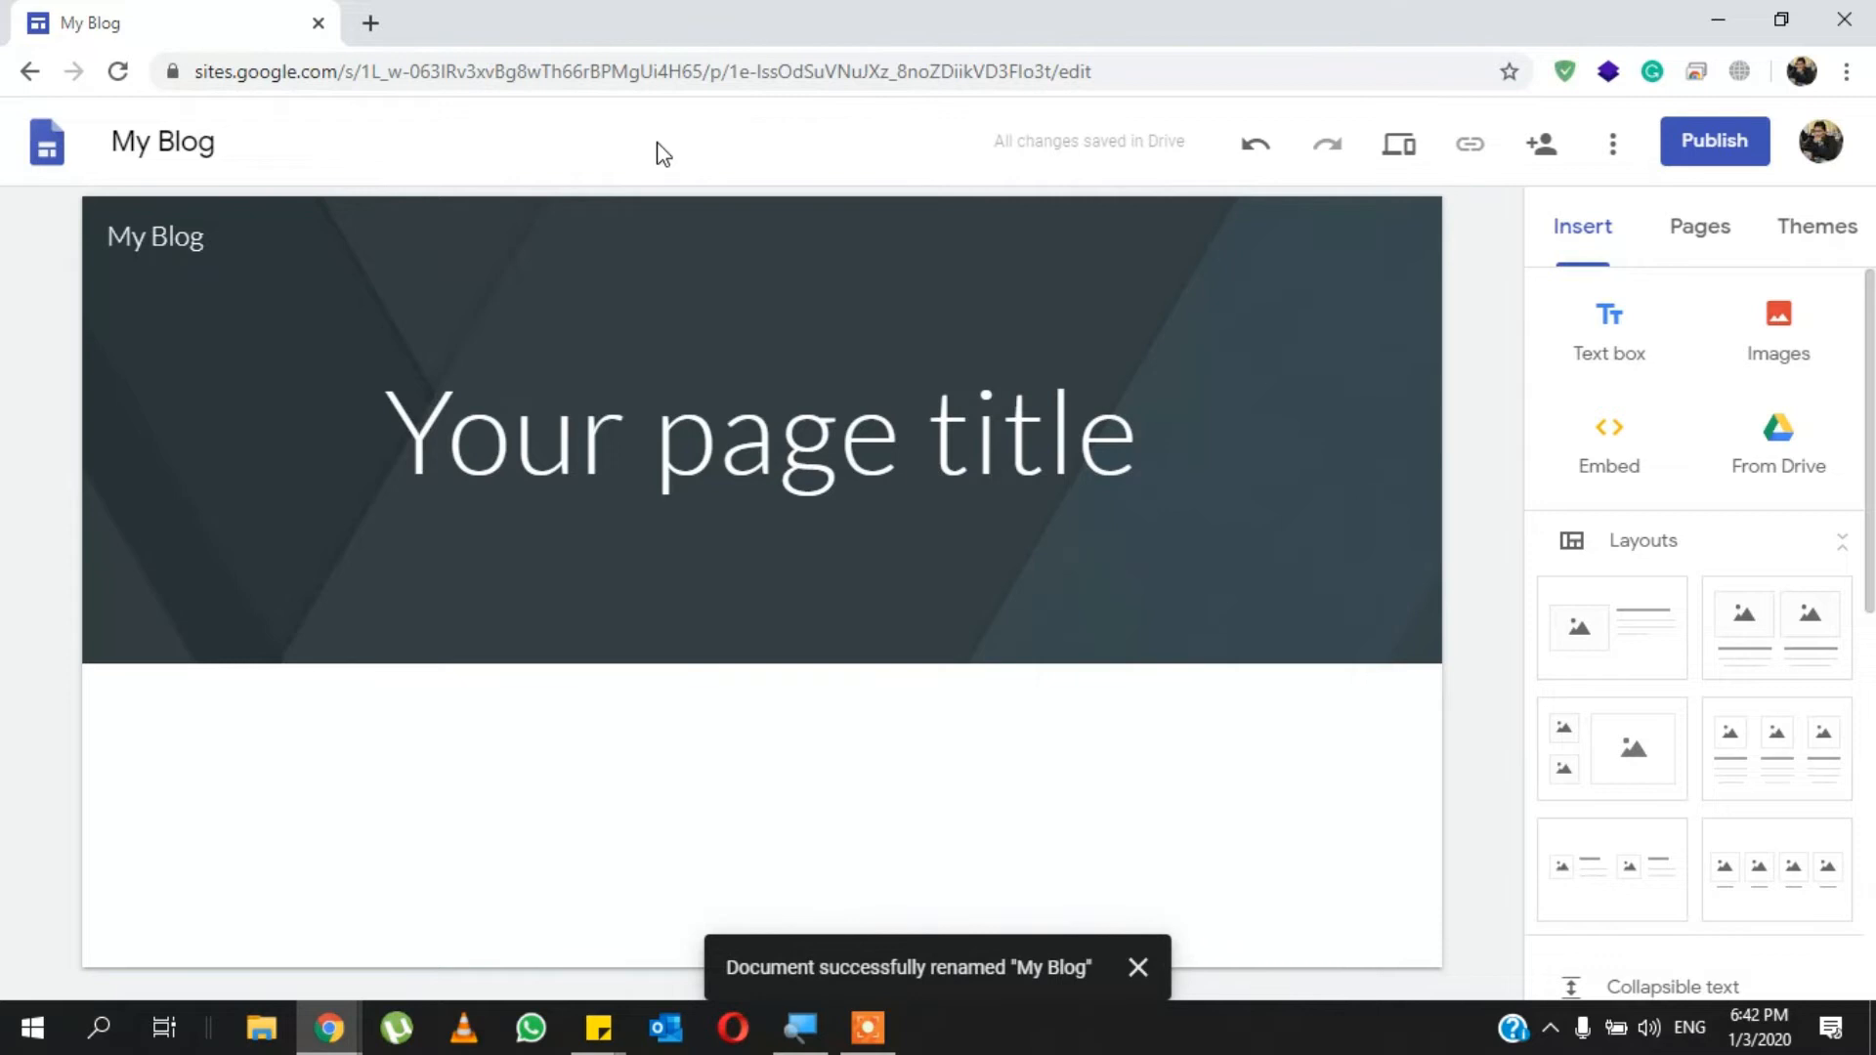
- Replace the placeholder page title in the header with "Home"
{"action": "left_click", "coordinate": [492, 414]}
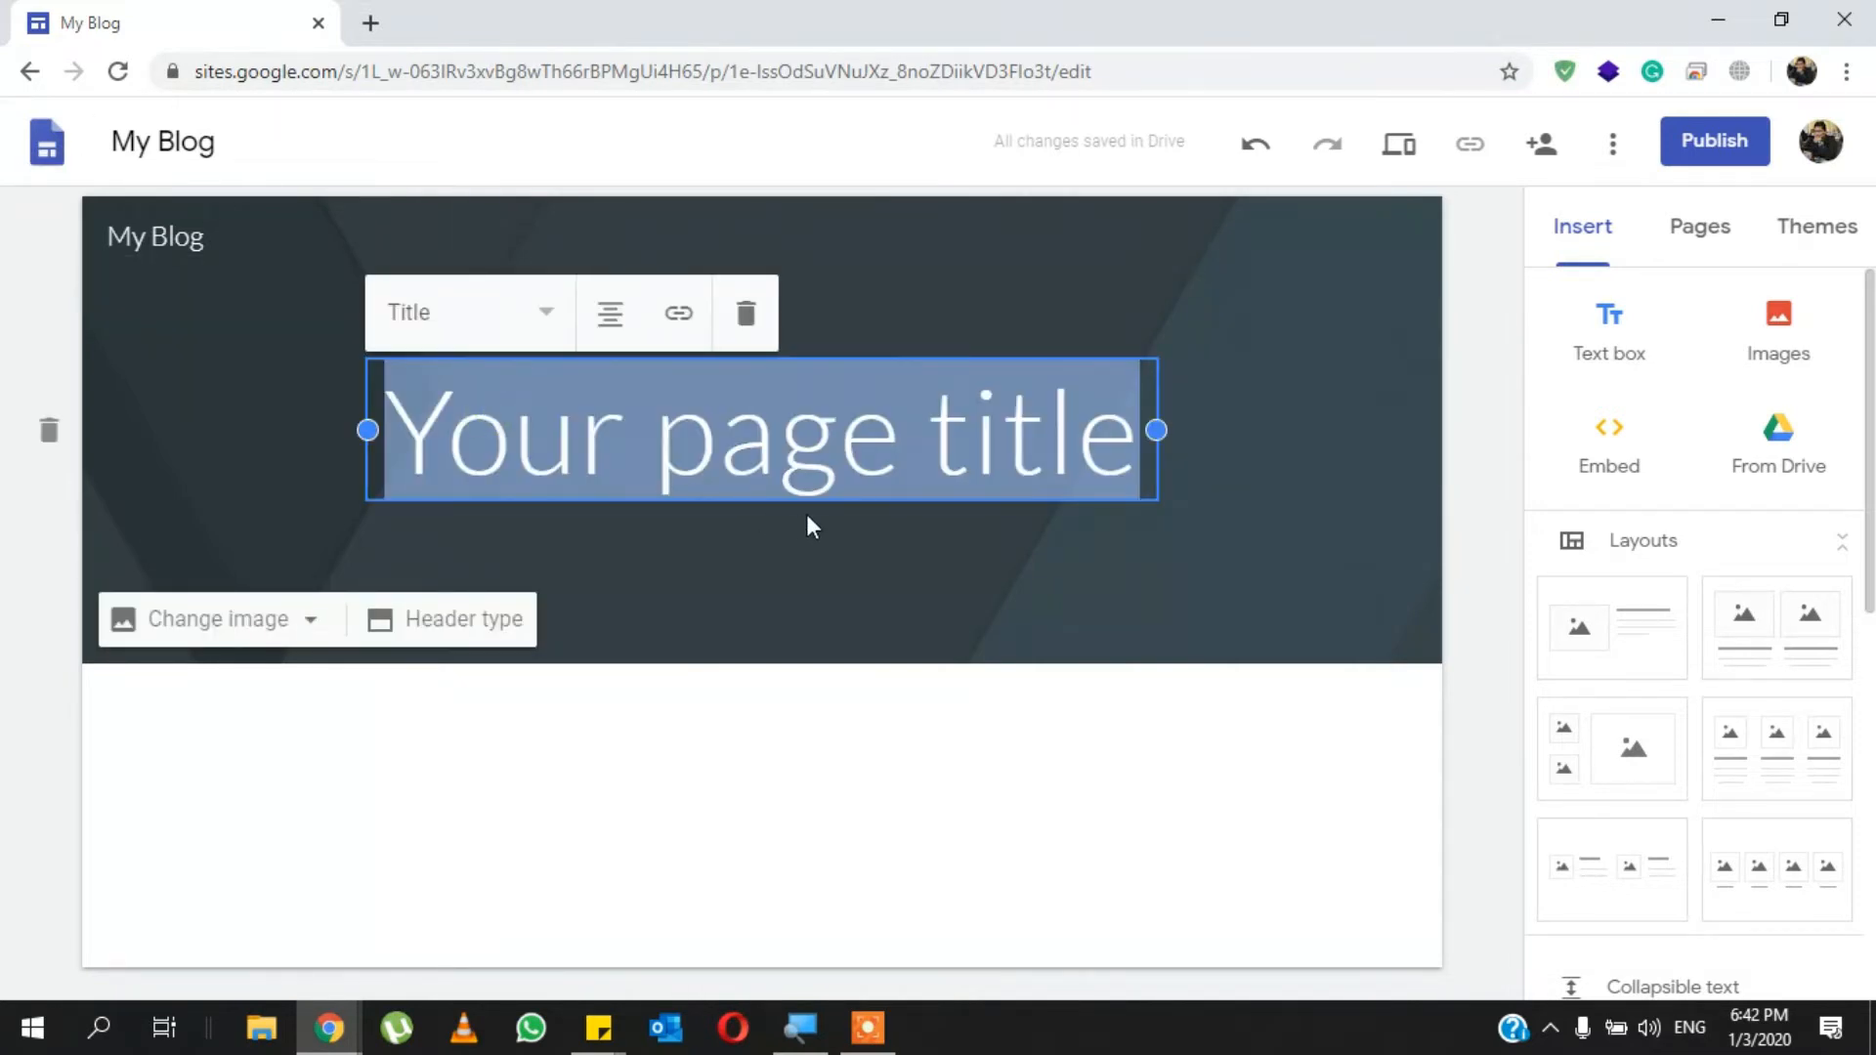
{"action": "type", "text": "Home"}
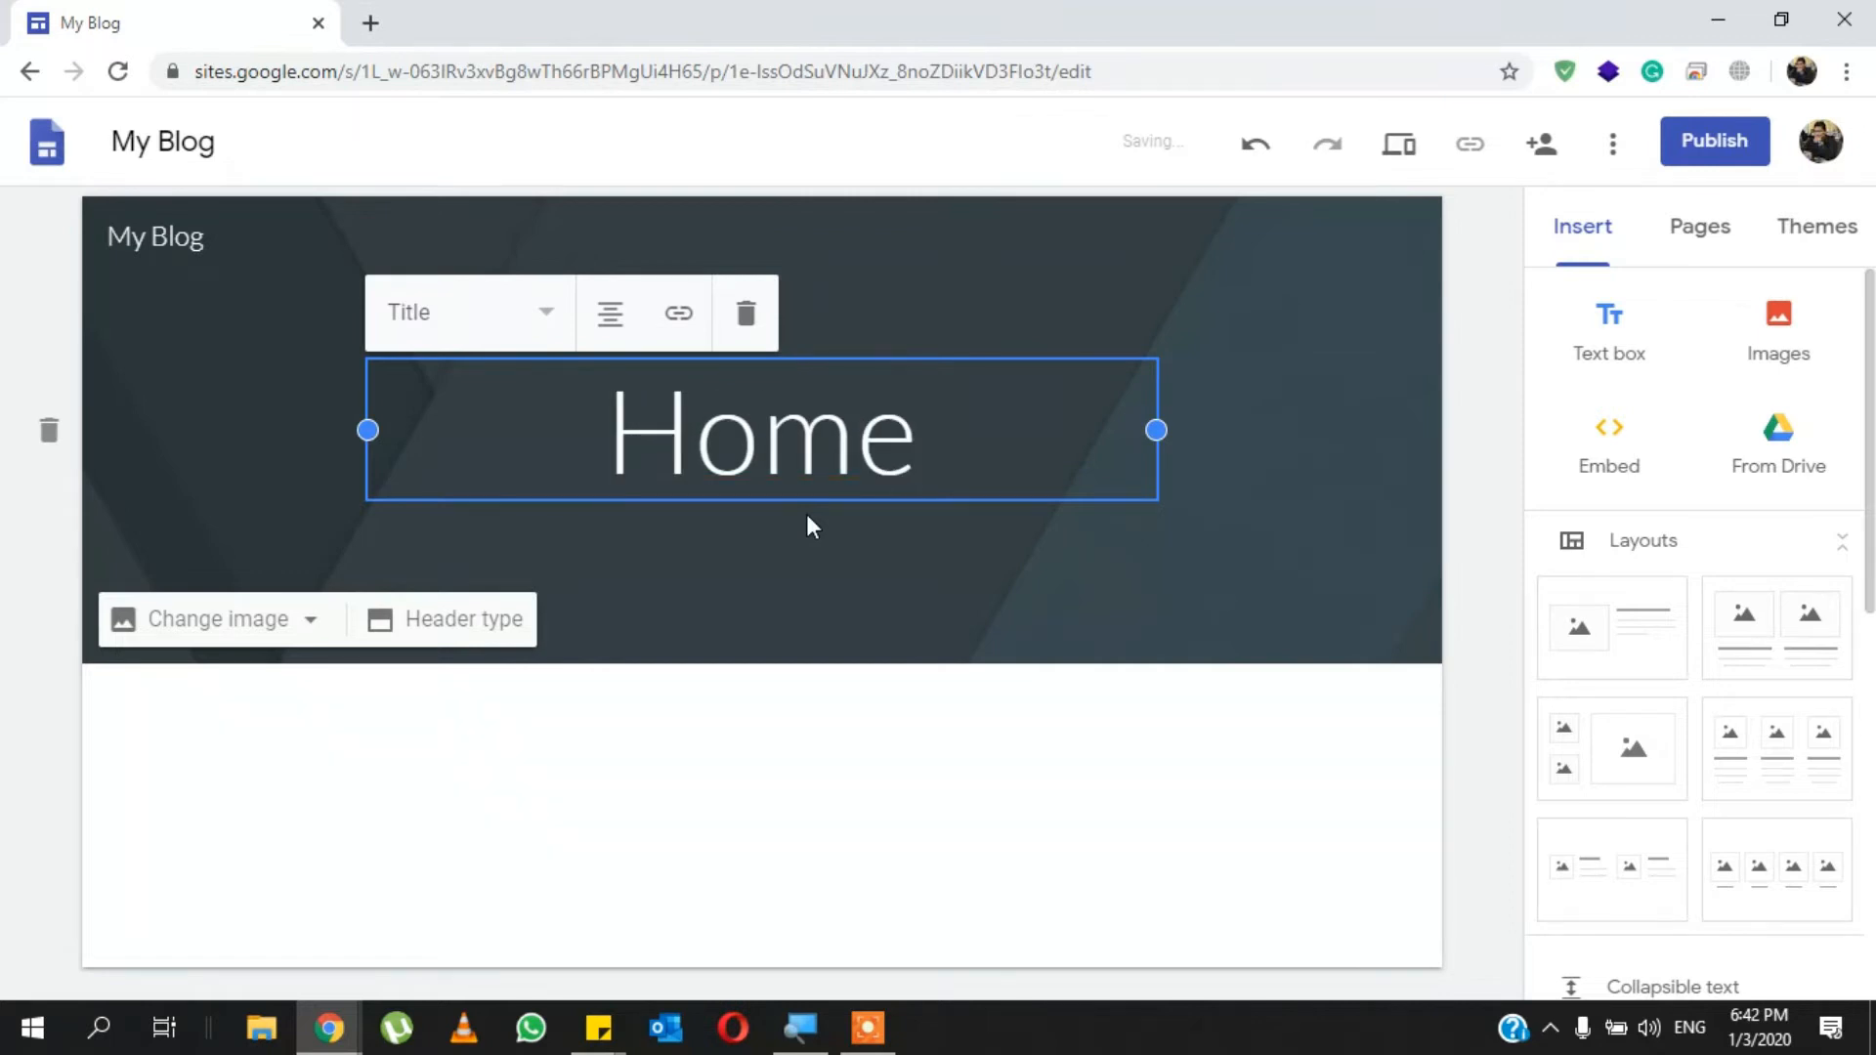
{"action": "left_click", "coordinate": [1466, 319]}
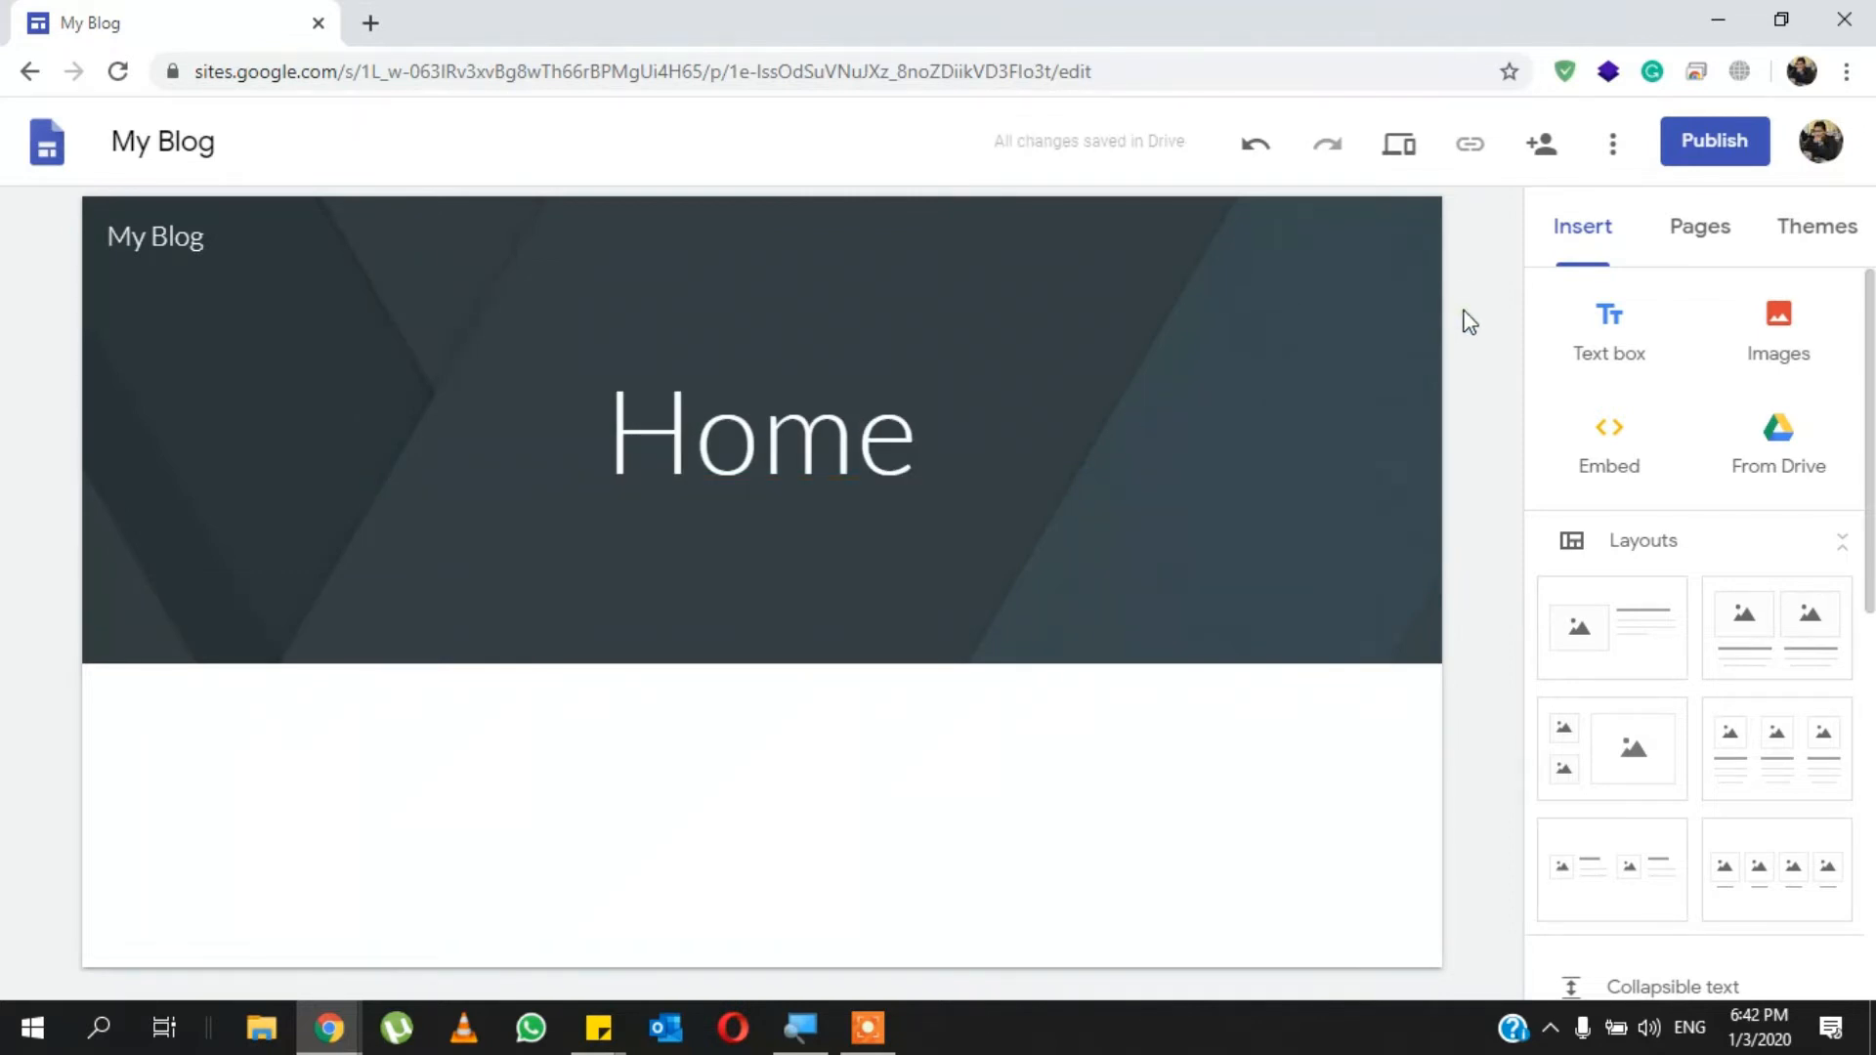
{"action": "left_click", "coordinate": [1703, 240]}
{"action": "left_click", "coordinate": [1560, 243]}
{"action": "mouse_move", "coordinate": [54, 251]}
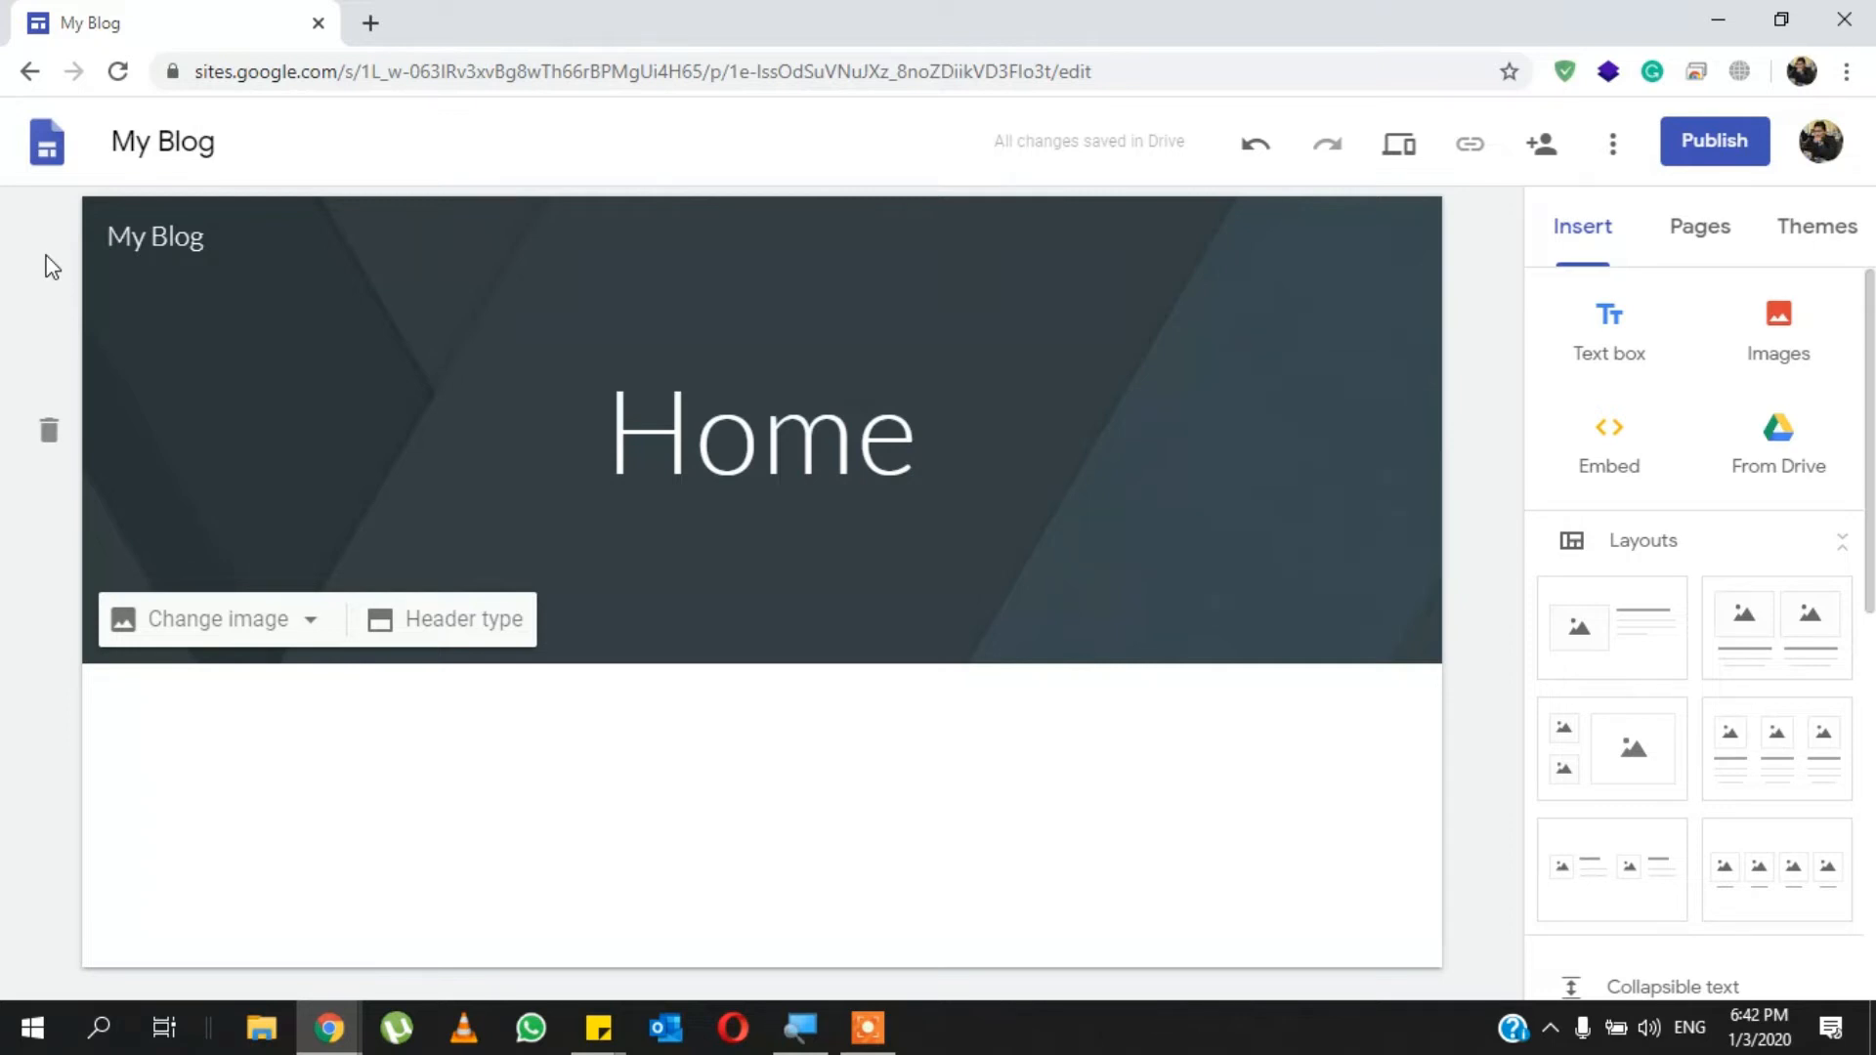
{"action": "left_click", "coordinate": [178, 132]}
{"action": "double_click", "coordinate": [177, 132]}
{"action": "triple_click", "coordinate": [178, 132]}
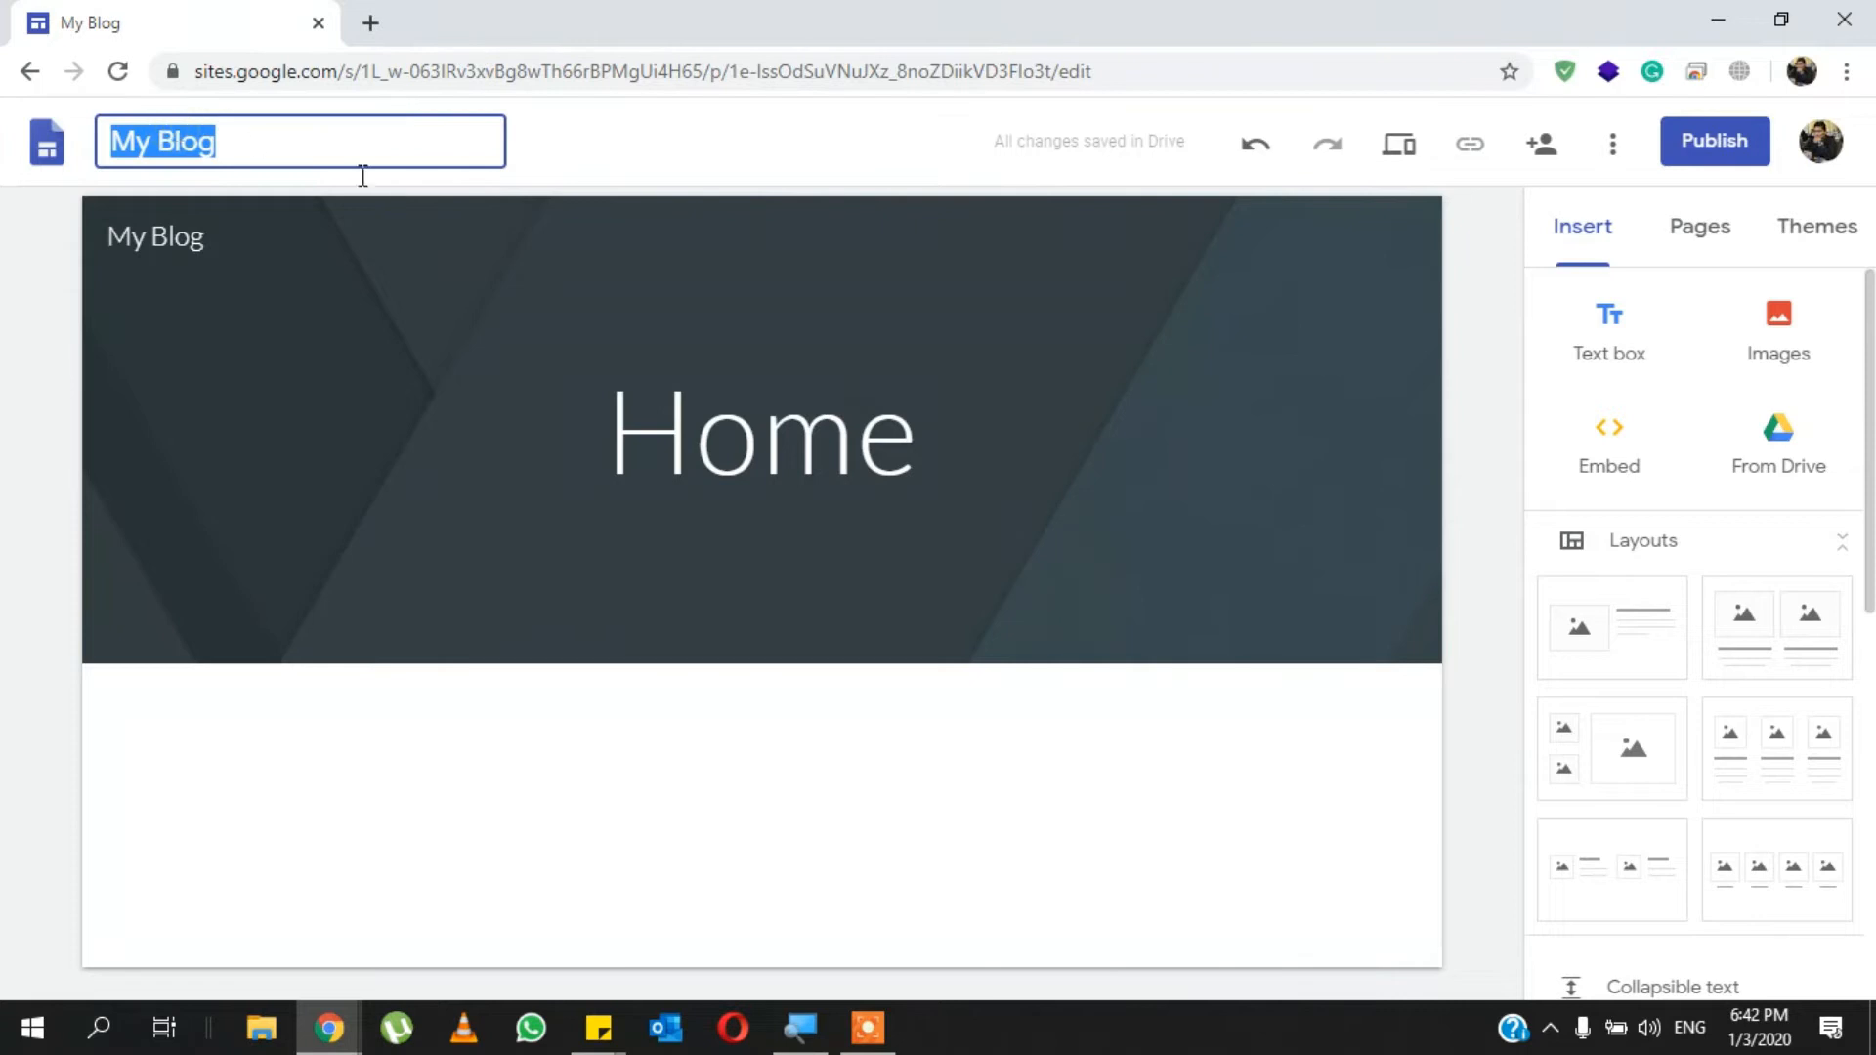
{"action": "left_click", "coordinate": [654, 220]}
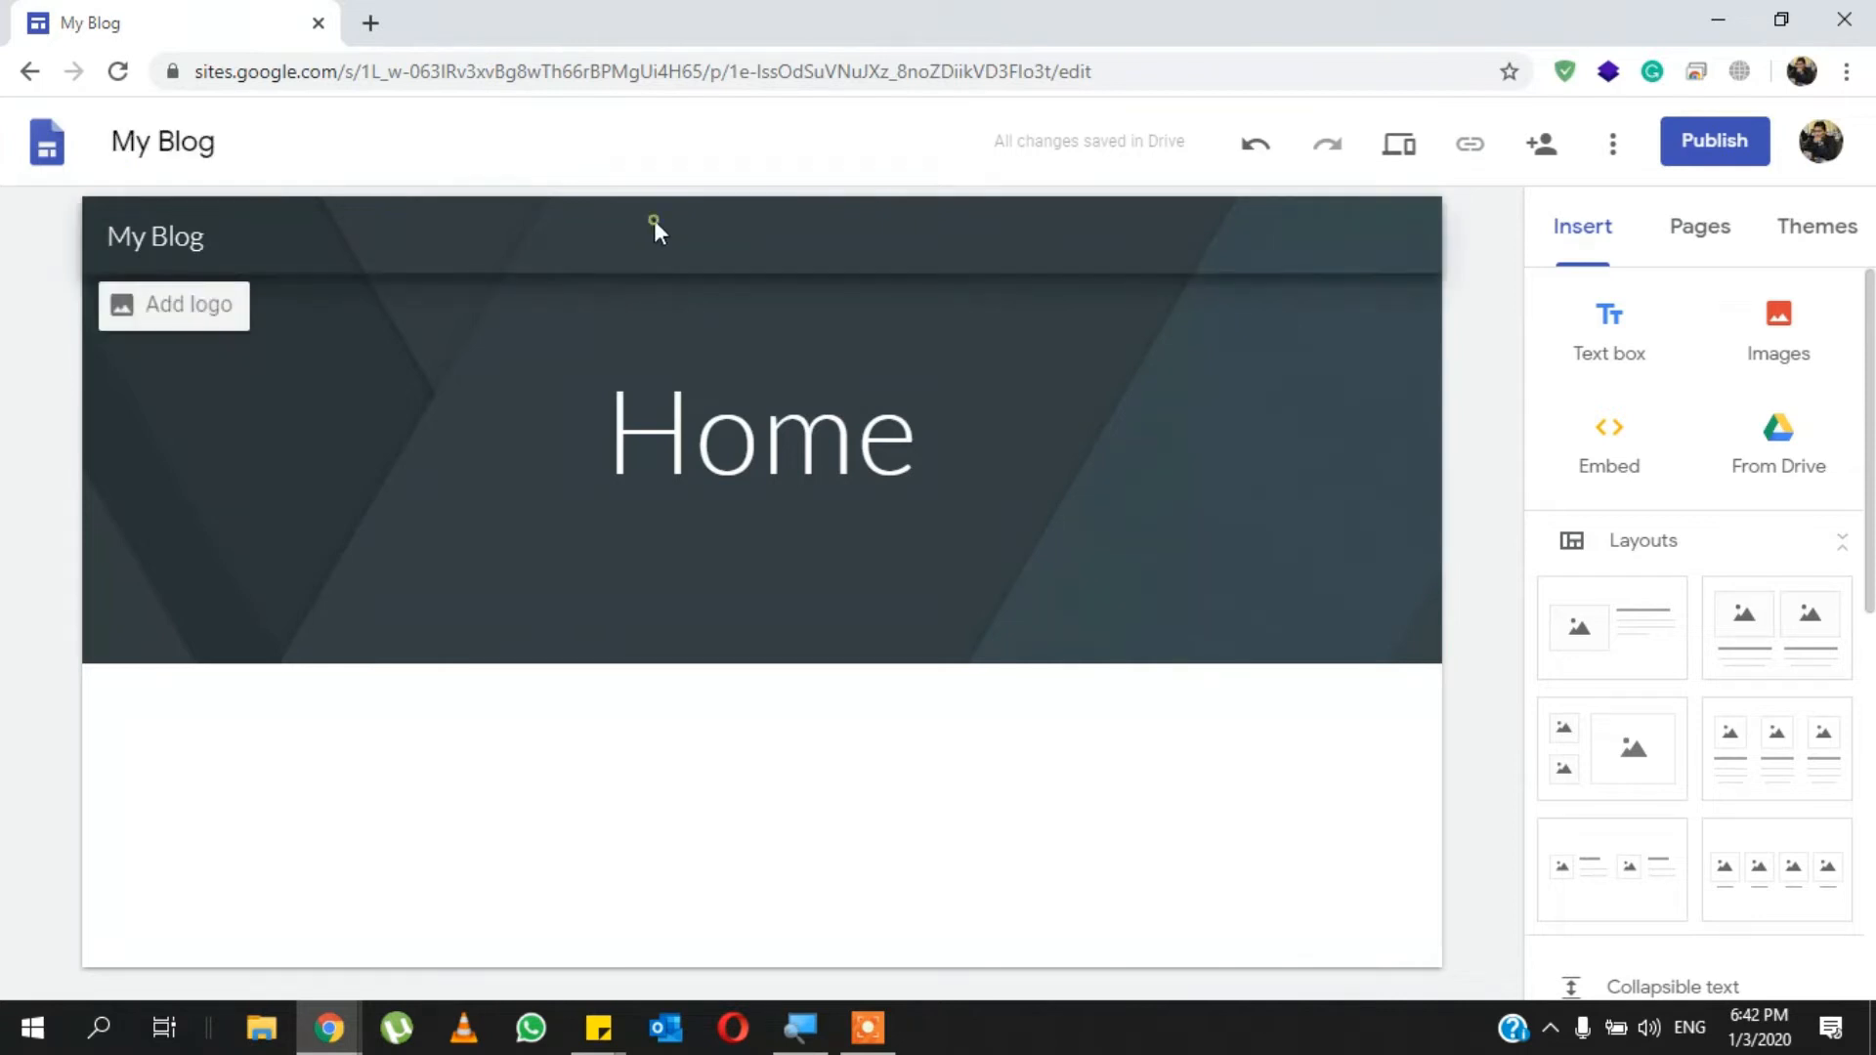
- Undo the text edits to the page title until the original placeholder is restored
{"action": "left_click", "coordinate": [1255, 149]}
{"action": "left_click", "coordinate": [1255, 148]}
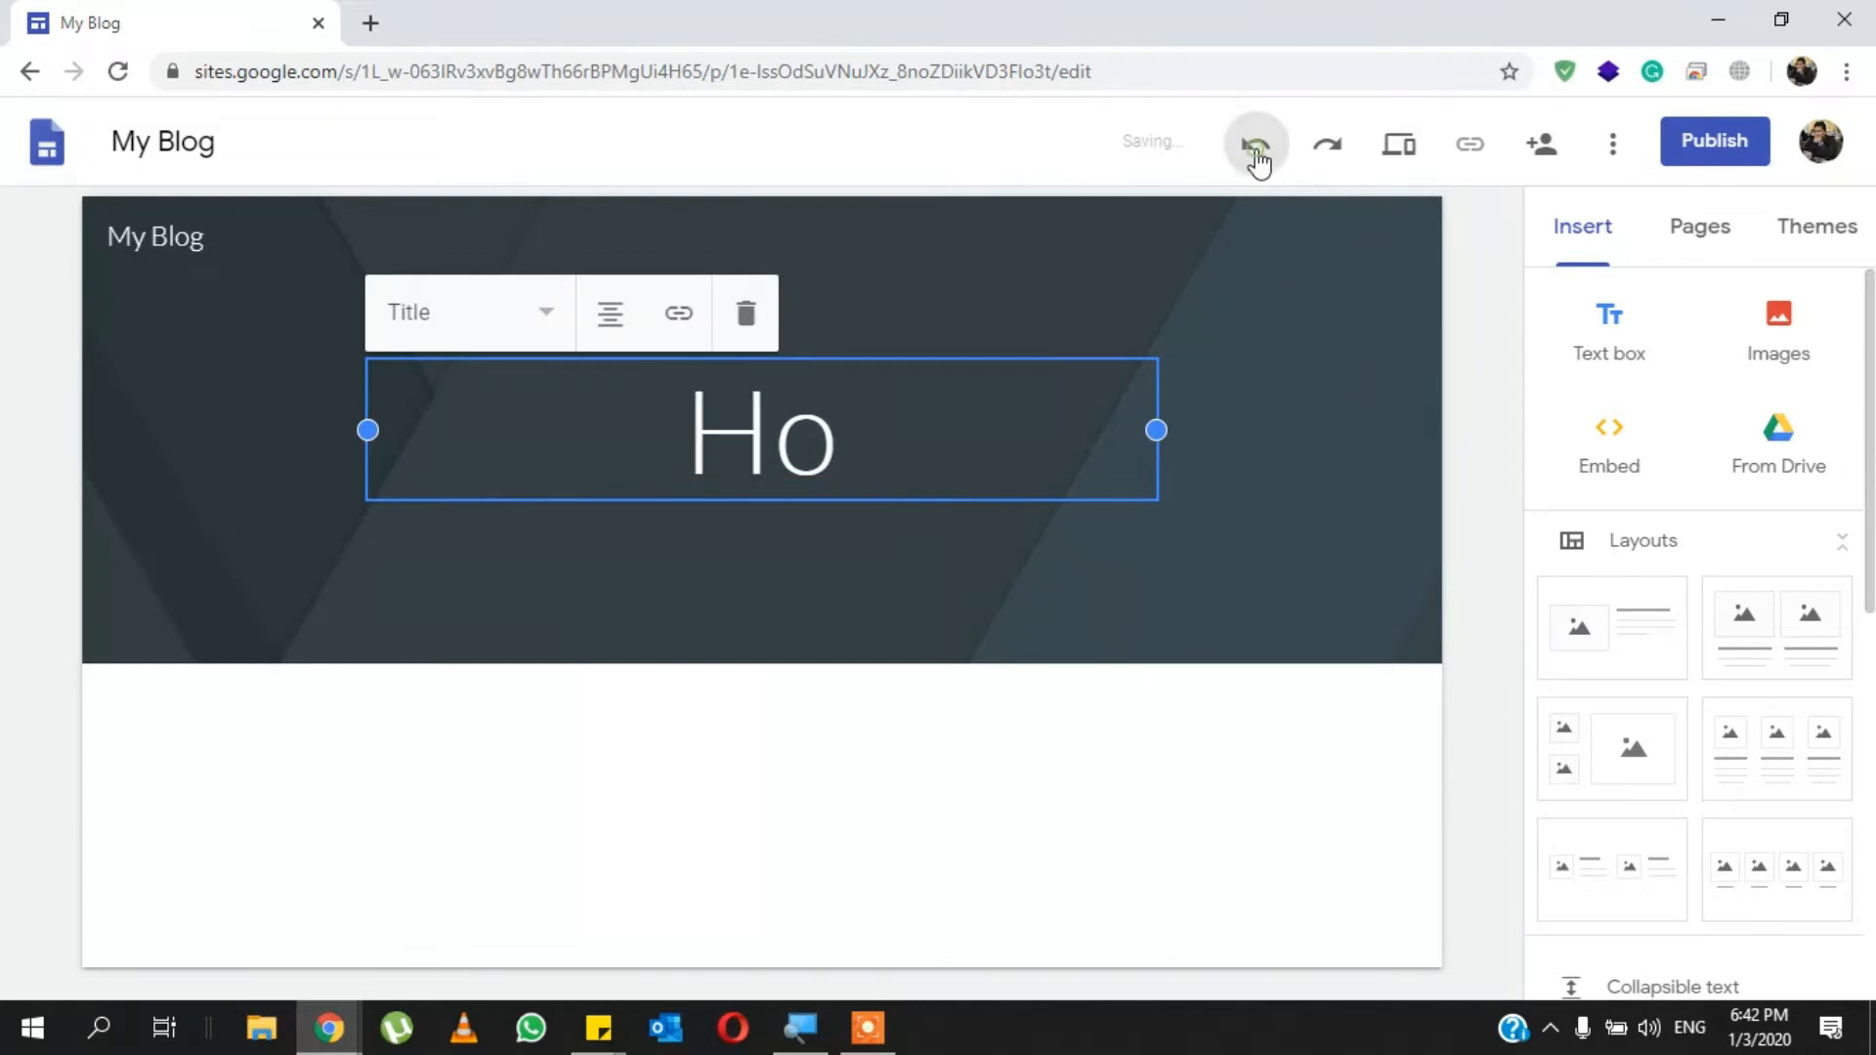
{"action": "left_click", "coordinate": [1256, 149]}
{"action": "left_click", "coordinate": [1256, 149]}
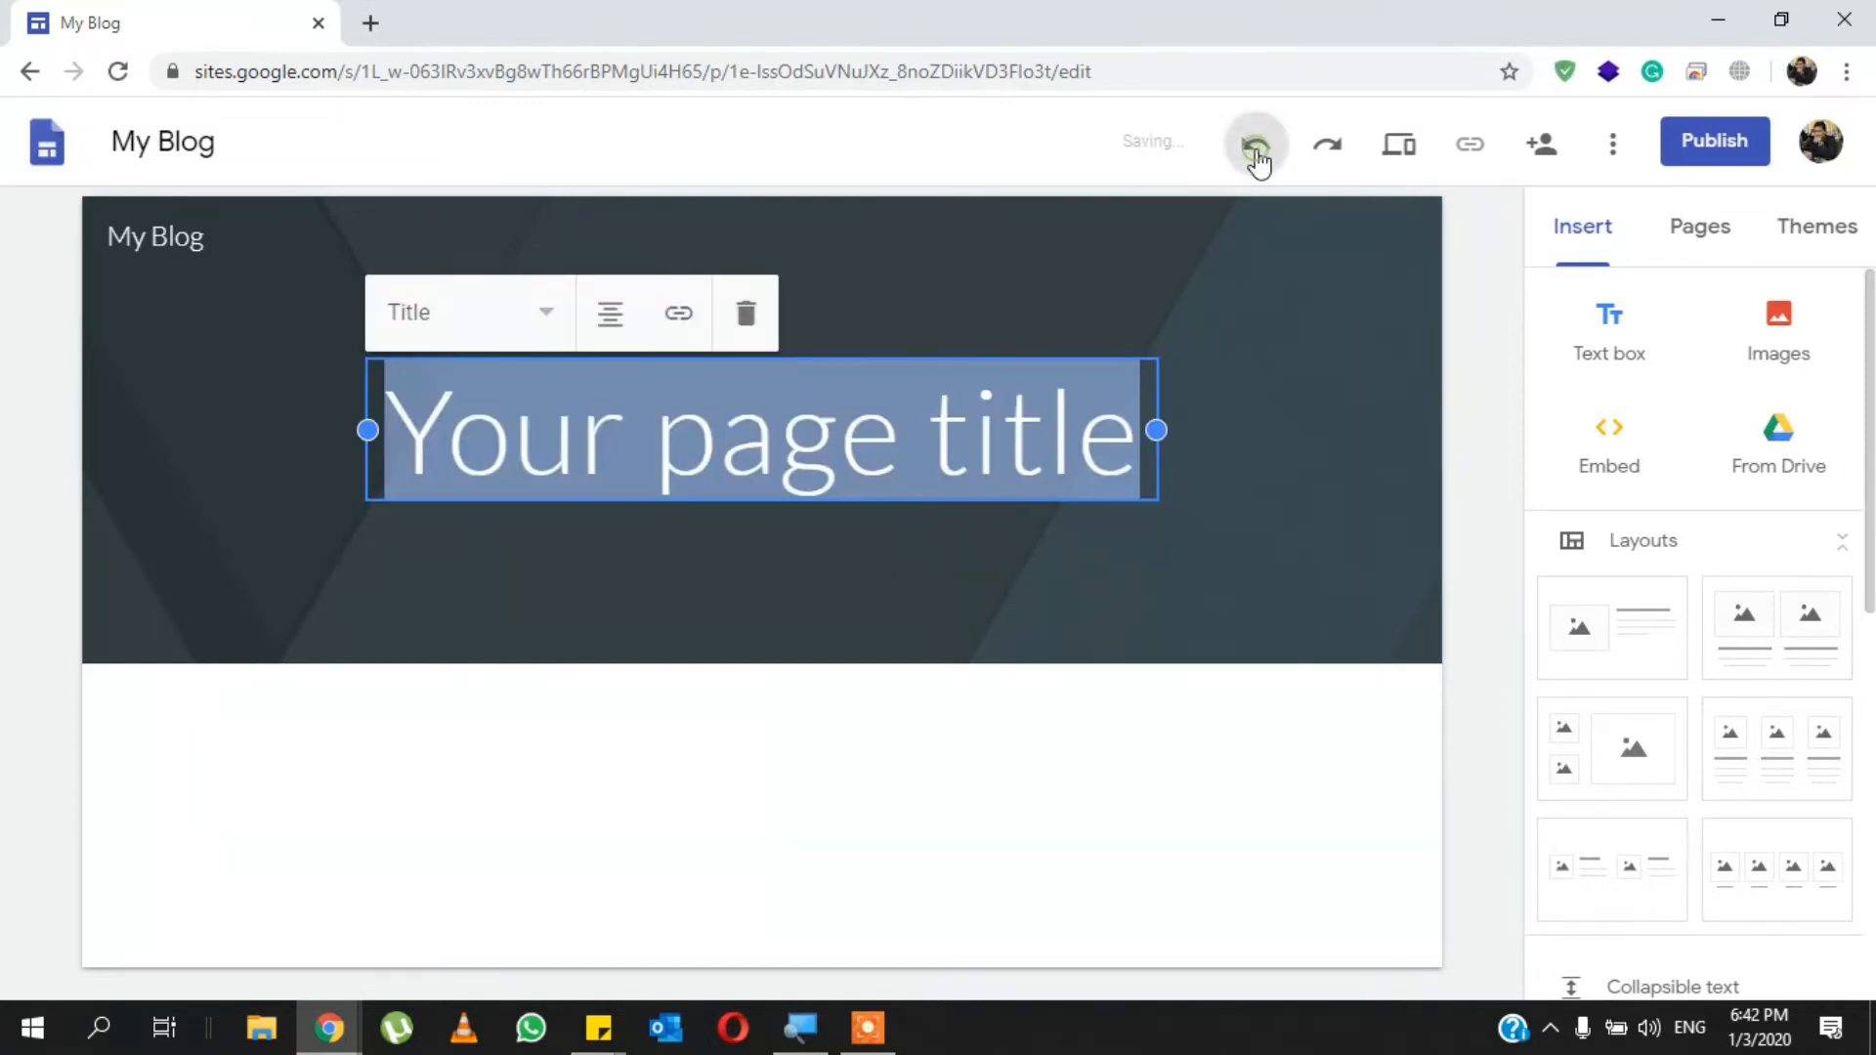
- Redo the undone title edits until the page title reads "Home" again
{"action": "left_click", "coordinate": [1329, 148]}
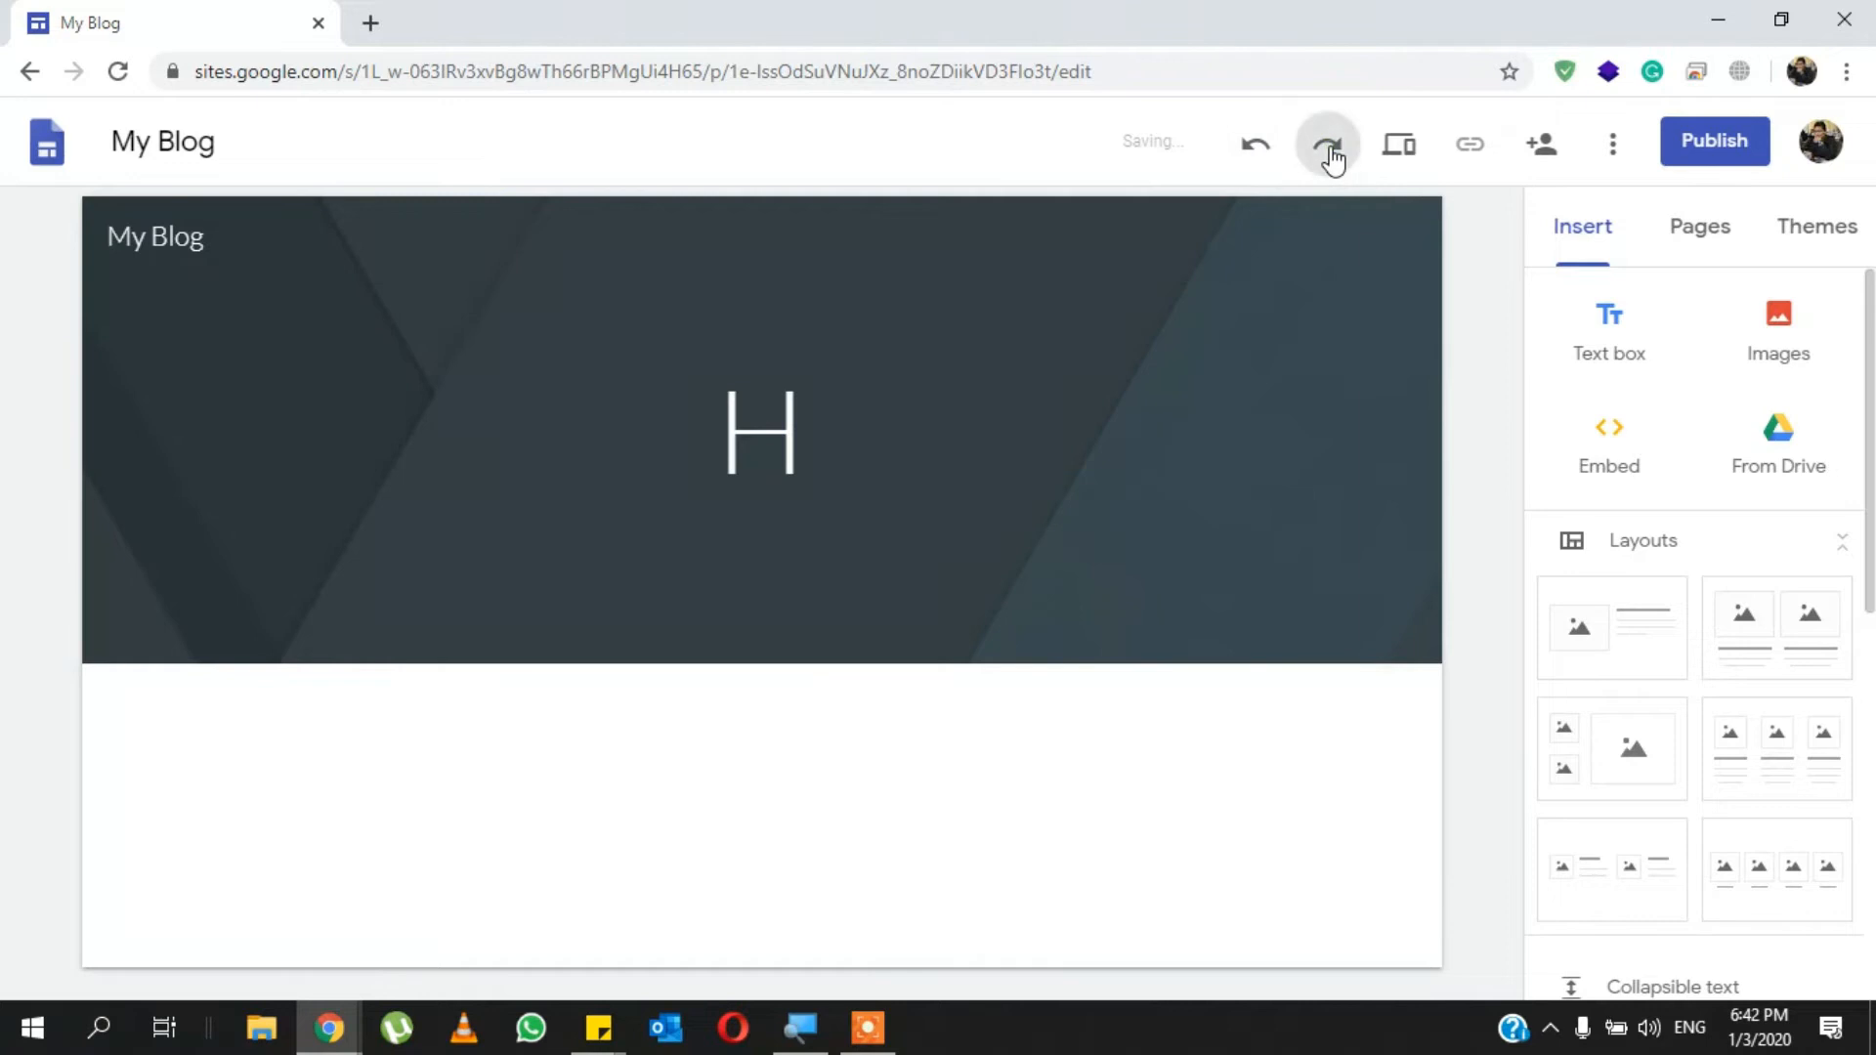
{"action": "left_click", "coordinate": [1329, 148]}
{"action": "left_click", "coordinate": [1329, 149]}
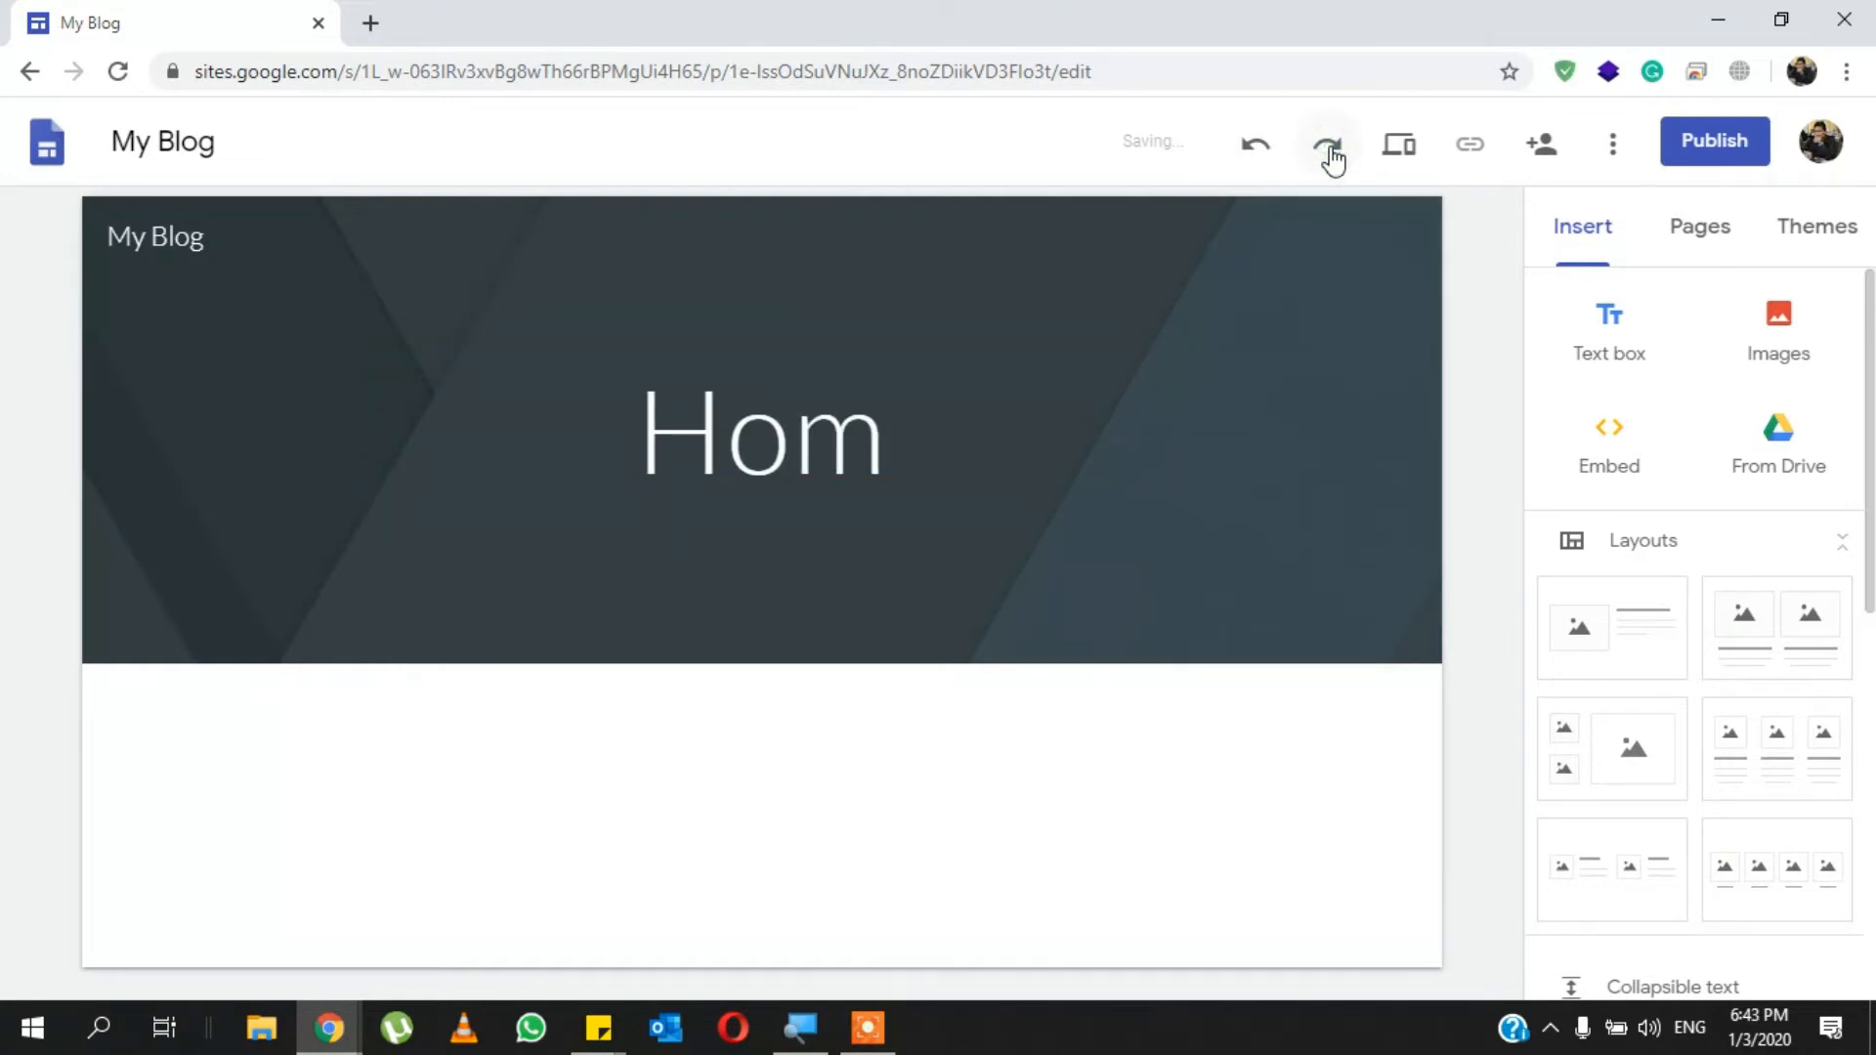
{"action": "left_click", "coordinate": [1331, 147]}
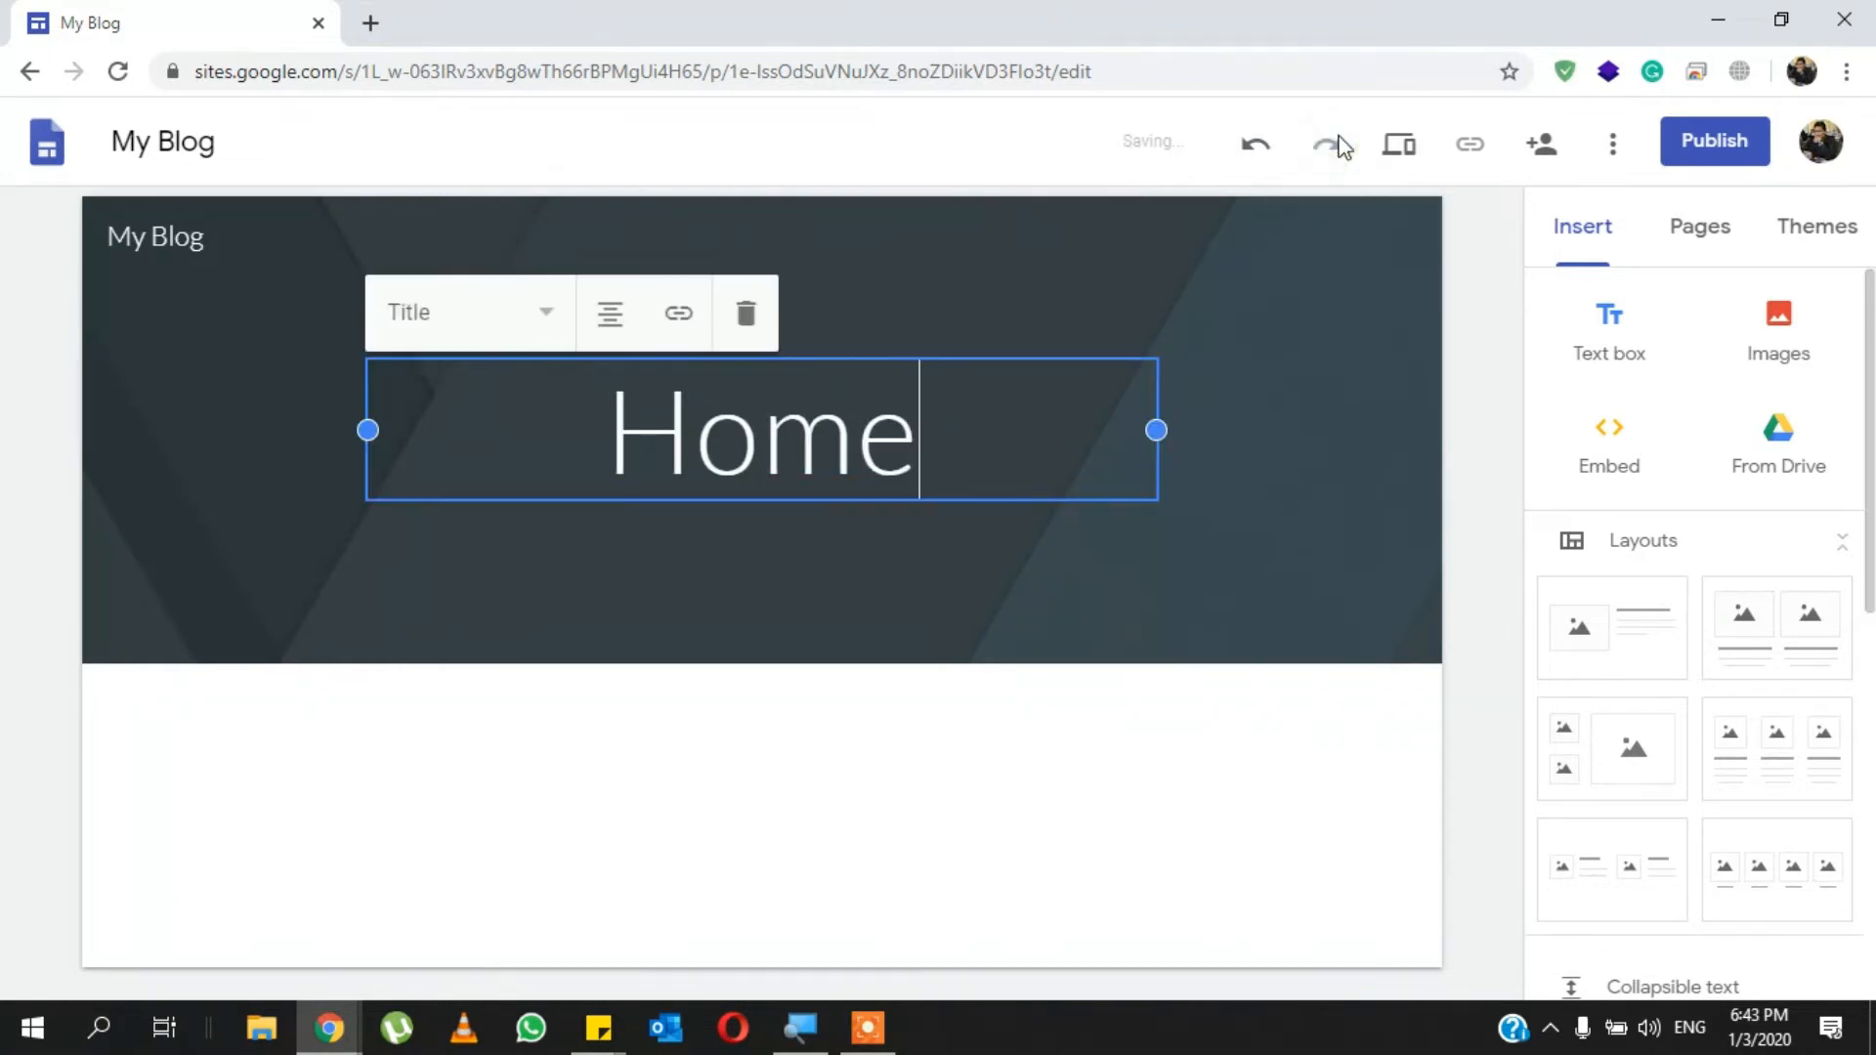
{"action": "left_click", "coordinate": [1463, 235]}
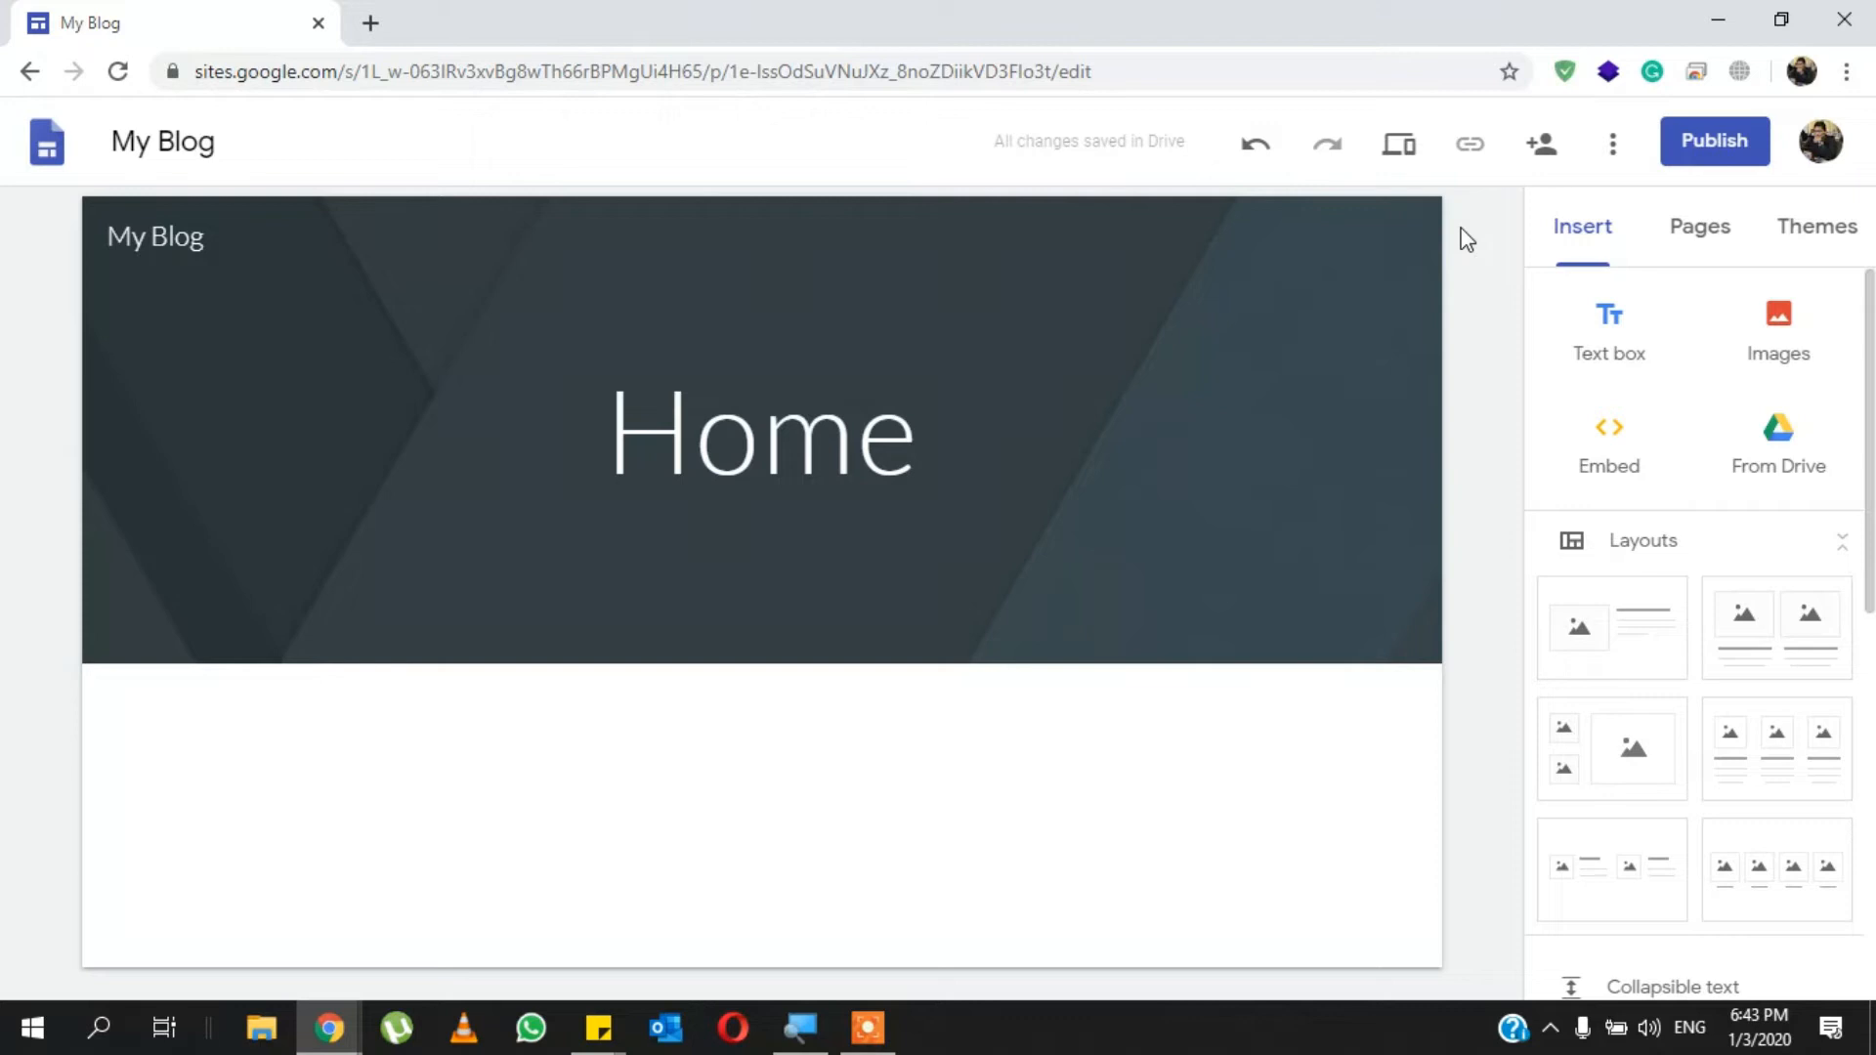
- Preview the site and compare its tablet and large-screen layouts
{"action": "left_click", "coordinate": [1419, 164]}
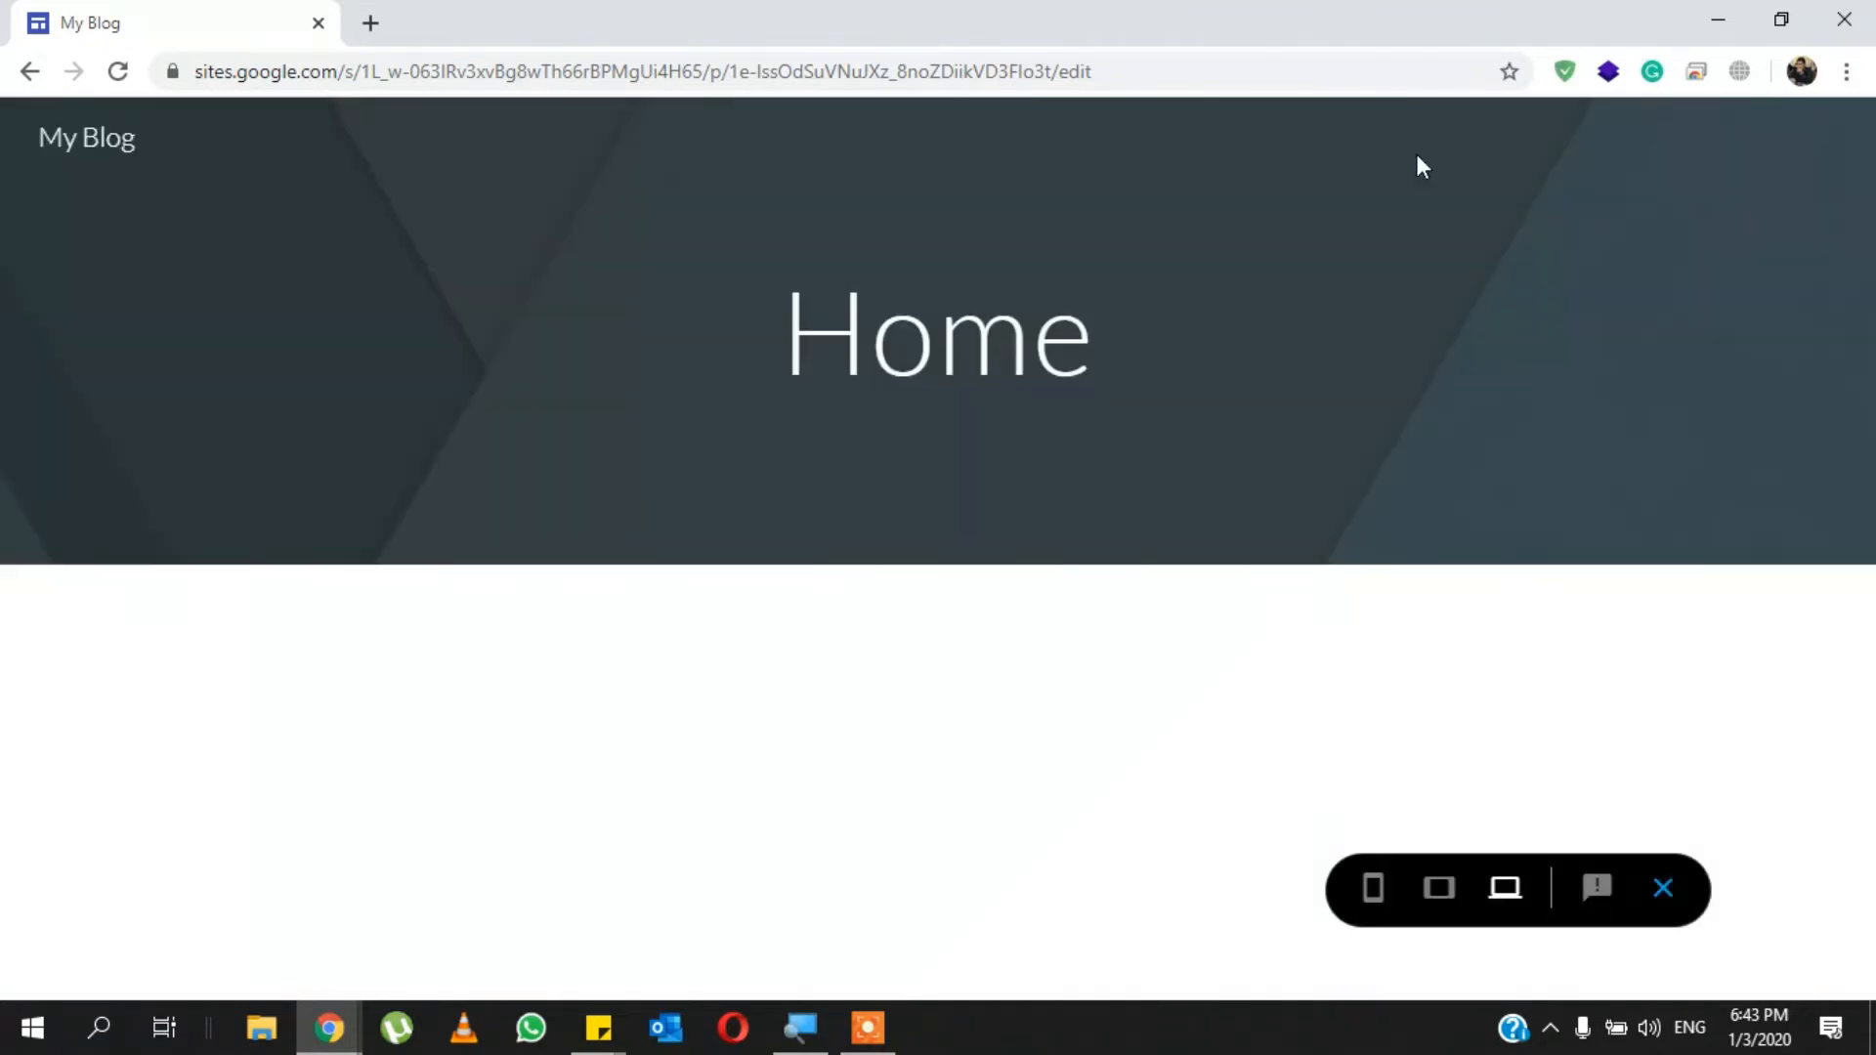
{"action": "left_click", "coordinate": [1435, 888]}
{"action": "left_click", "coordinate": [1533, 891]}
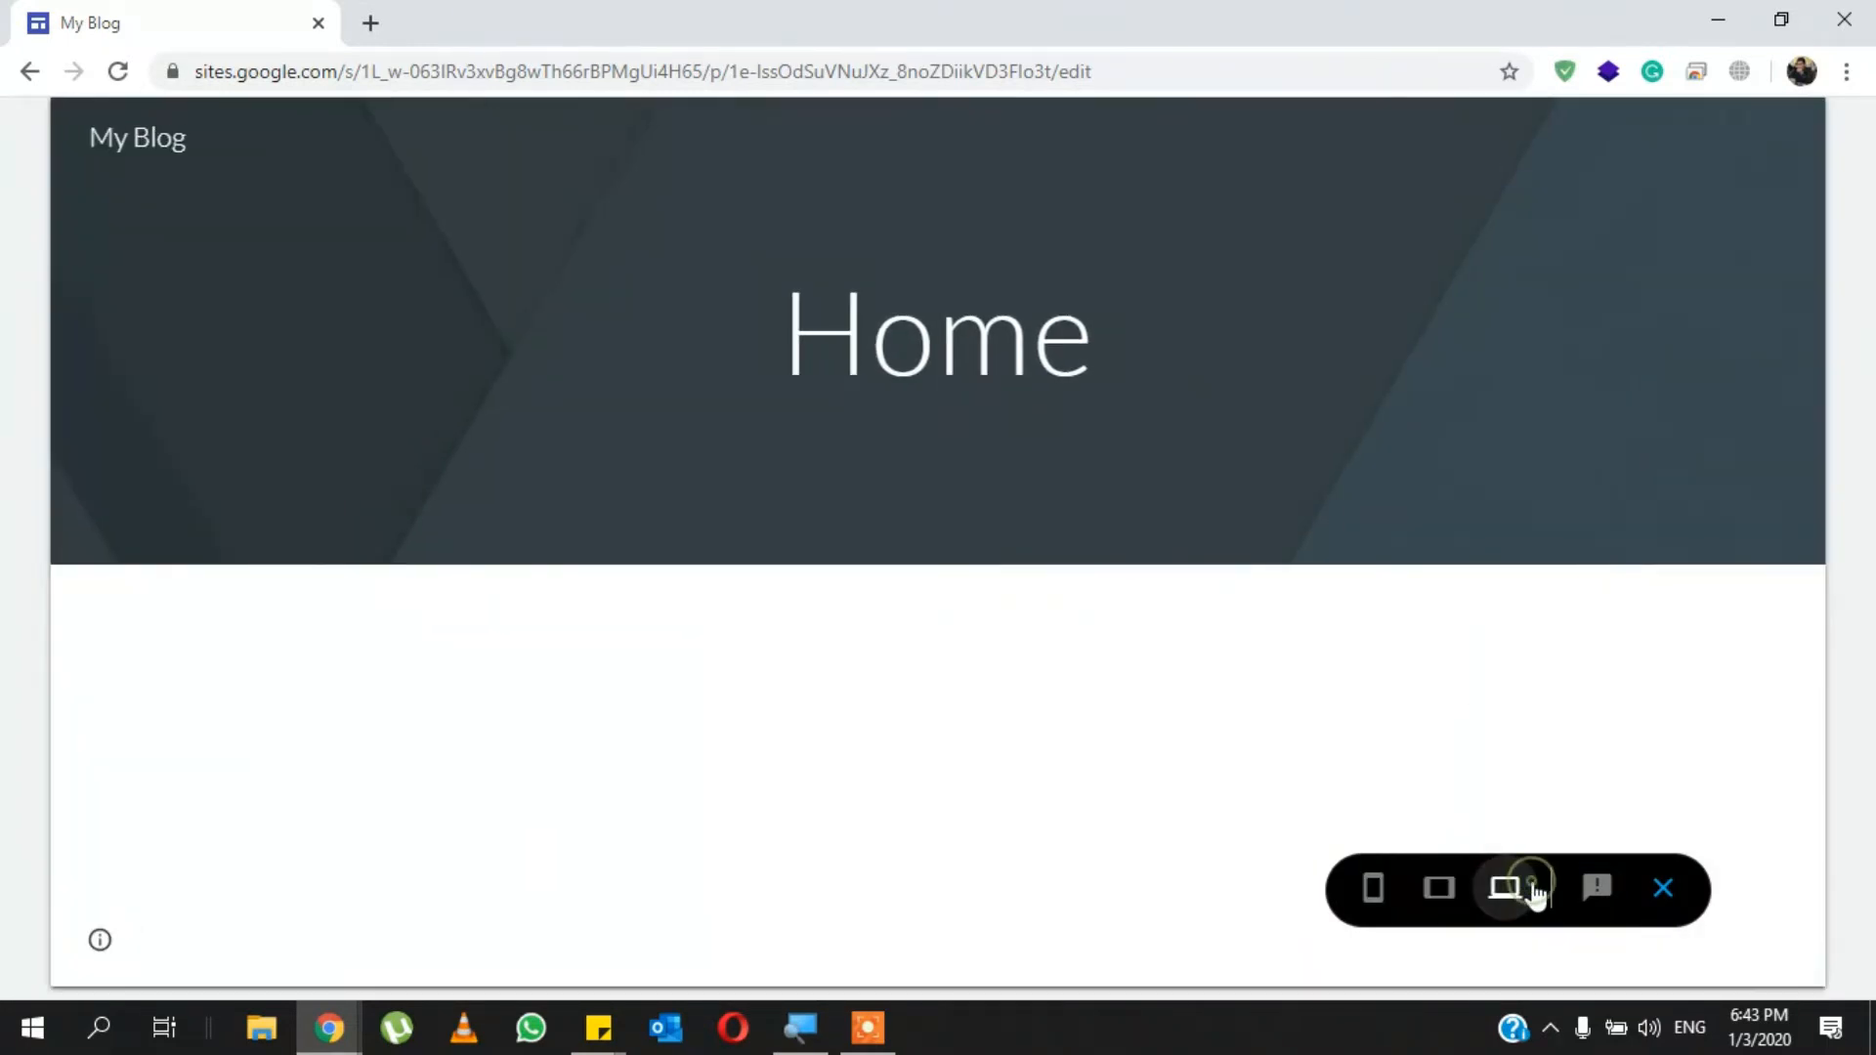
{"action": "left_click", "coordinate": [1441, 892]}
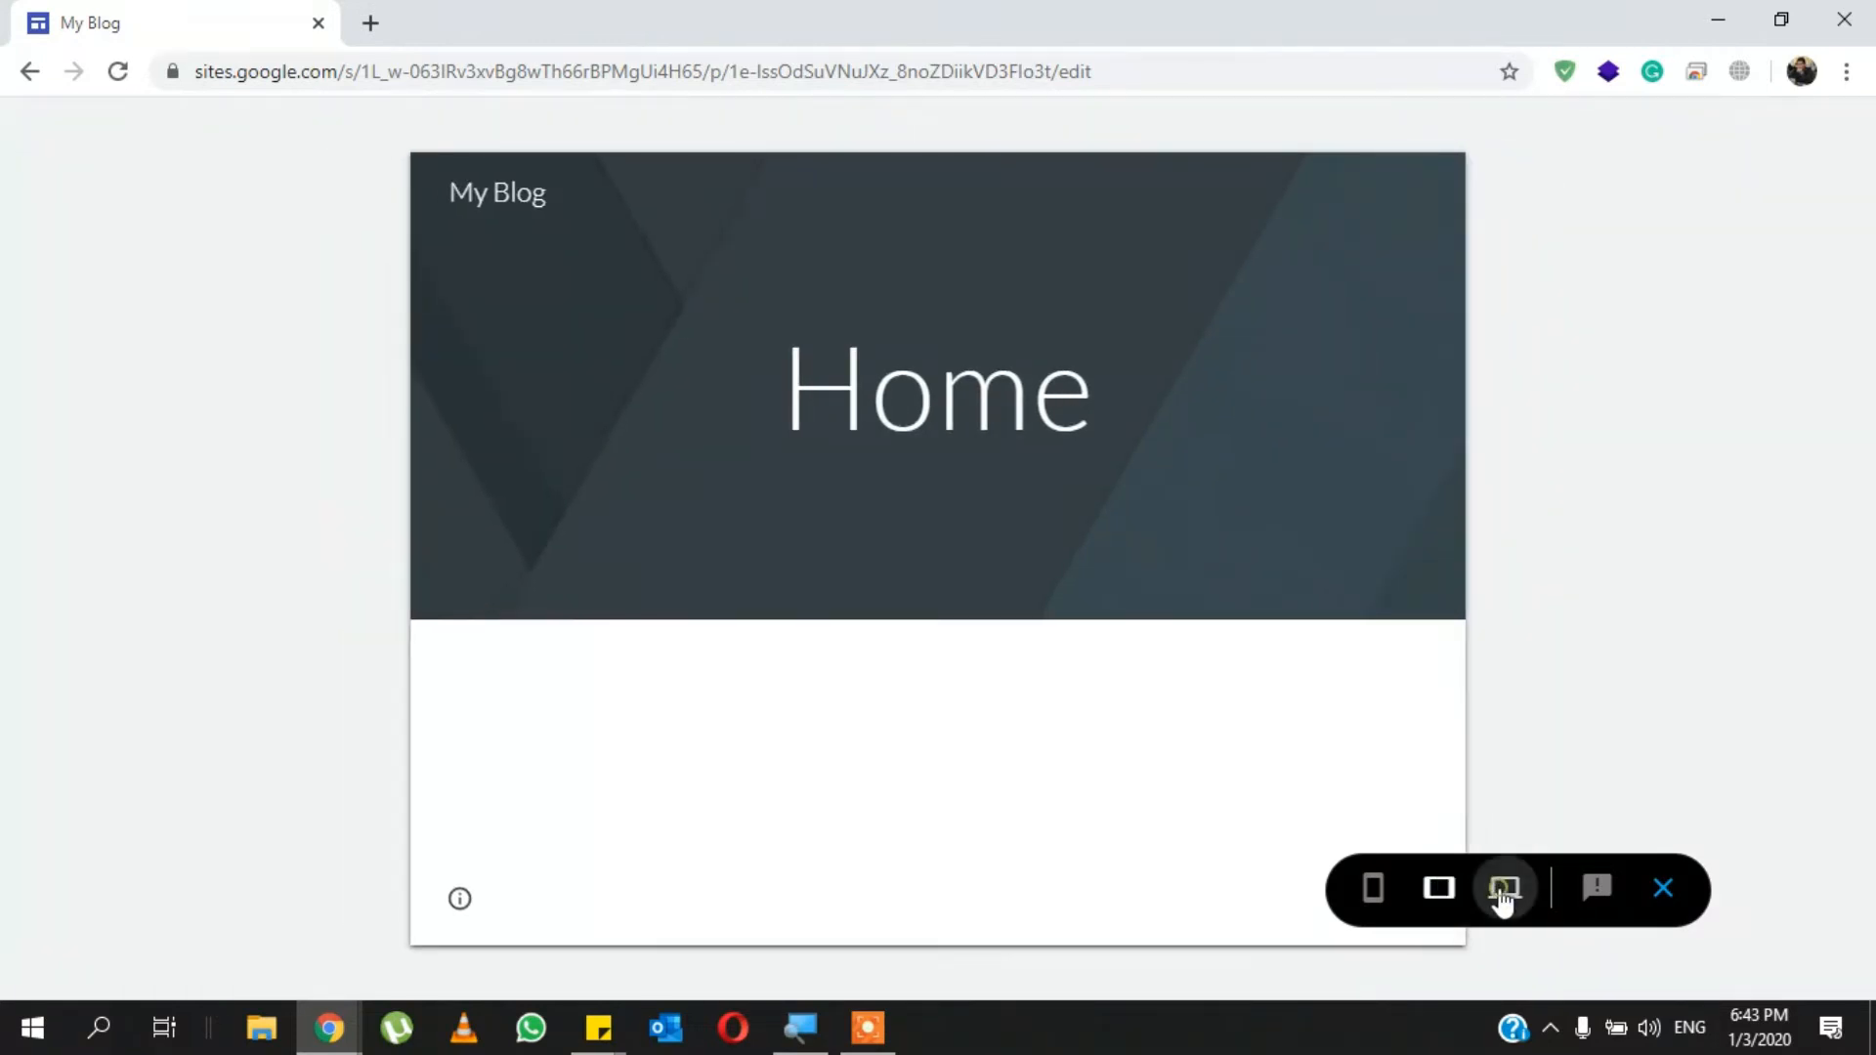
{"action": "left_click", "coordinate": [1501, 891]}
{"action": "left_click", "coordinate": [1441, 892]}
- Examine the phone and large-screen previews of the site and return to the editor
{"action": "left_click", "coordinate": [1374, 891]}
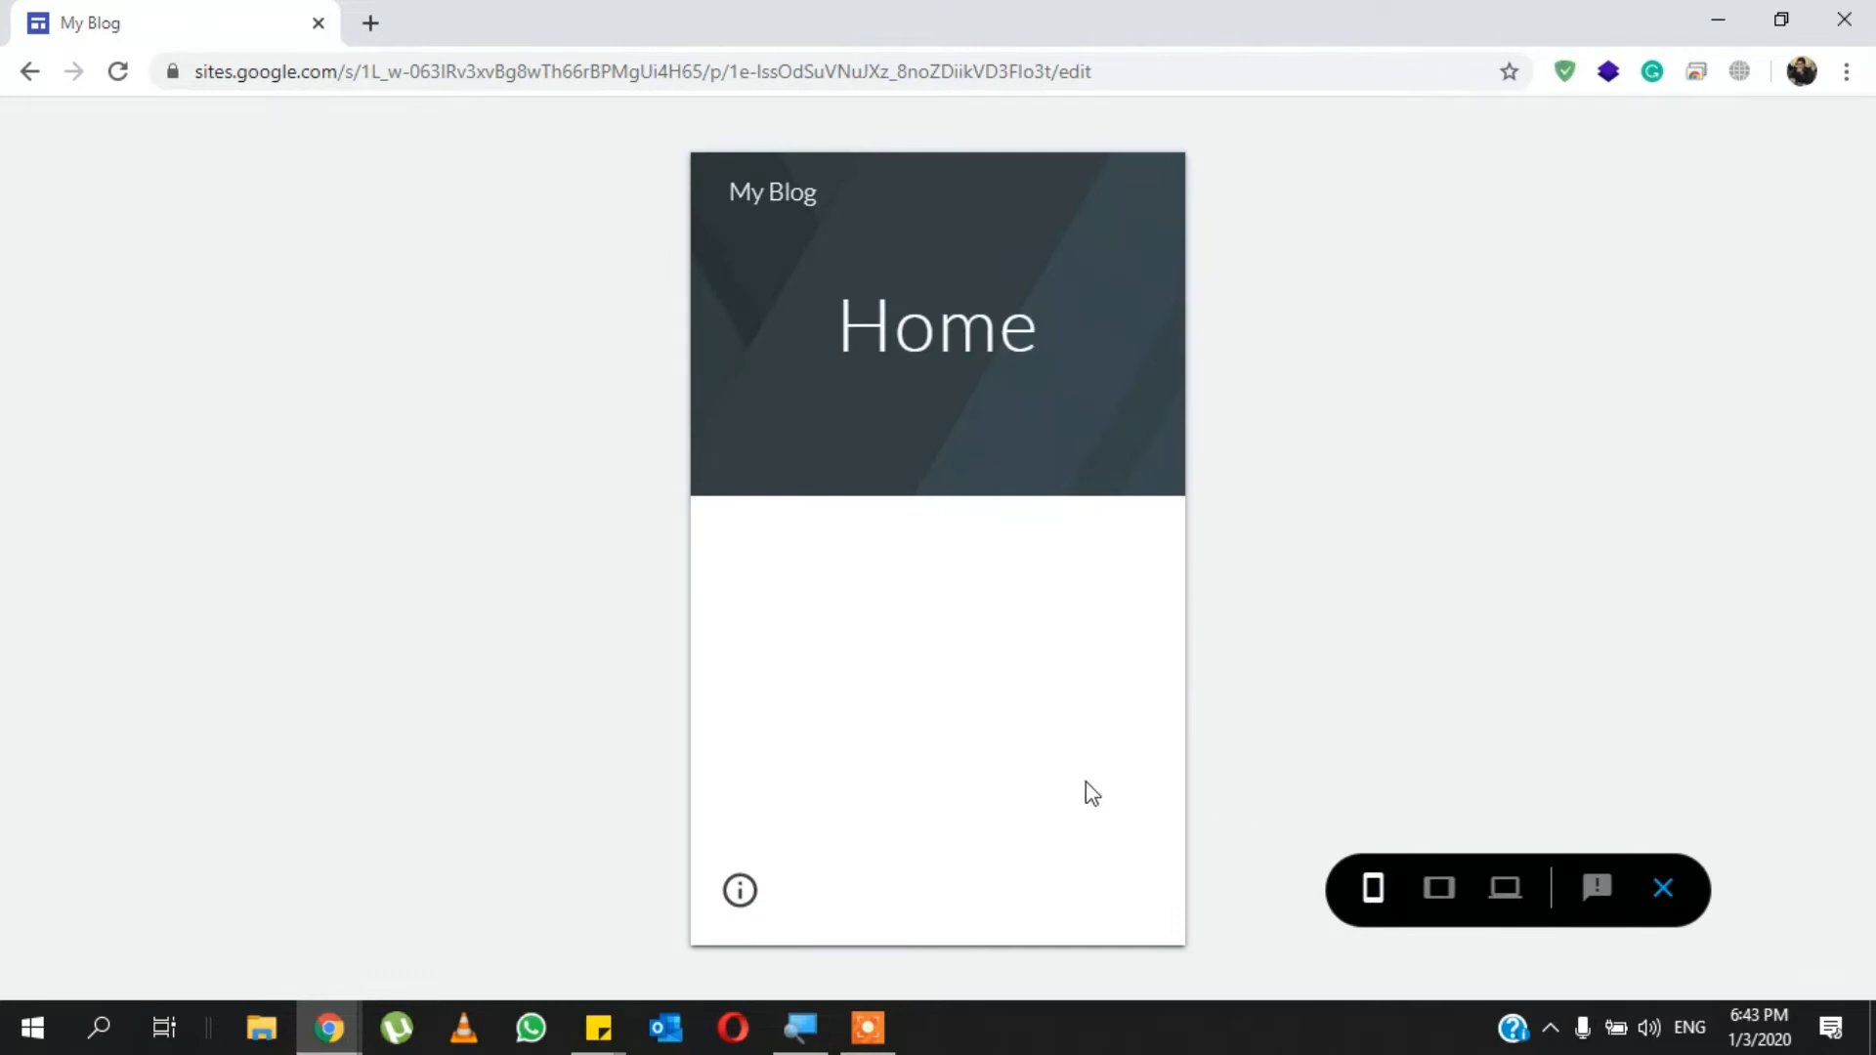
{"action": "left_click_drag", "start_coordinate": [1087, 781], "coordinate": [1083, 467]}
{"action": "left_click", "coordinate": [1303, 573]}
{"action": "left_click", "coordinate": [853, 277]}
{"action": "left_click", "coordinate": [947, 647]}
{"action": "left_click", "coordinate": [1505, 890]}
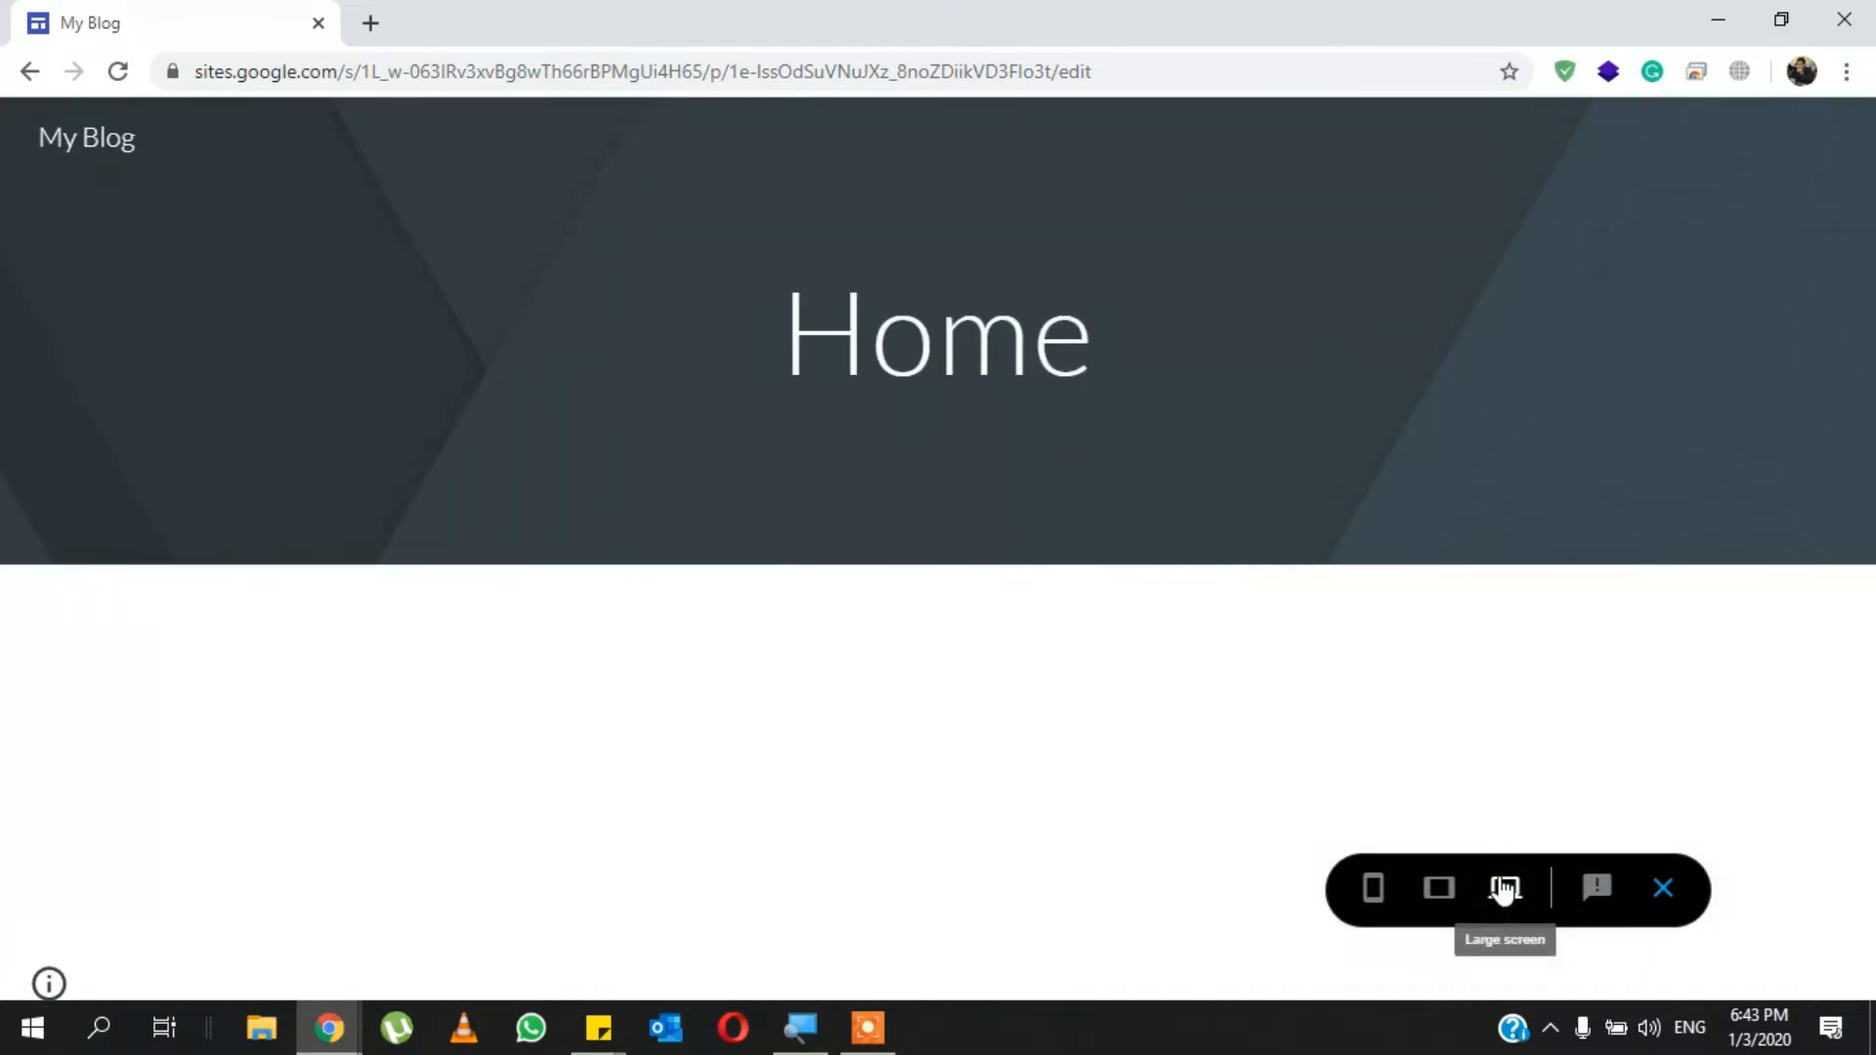
{"action": "left_click", "coordinate": [1664, 890]}
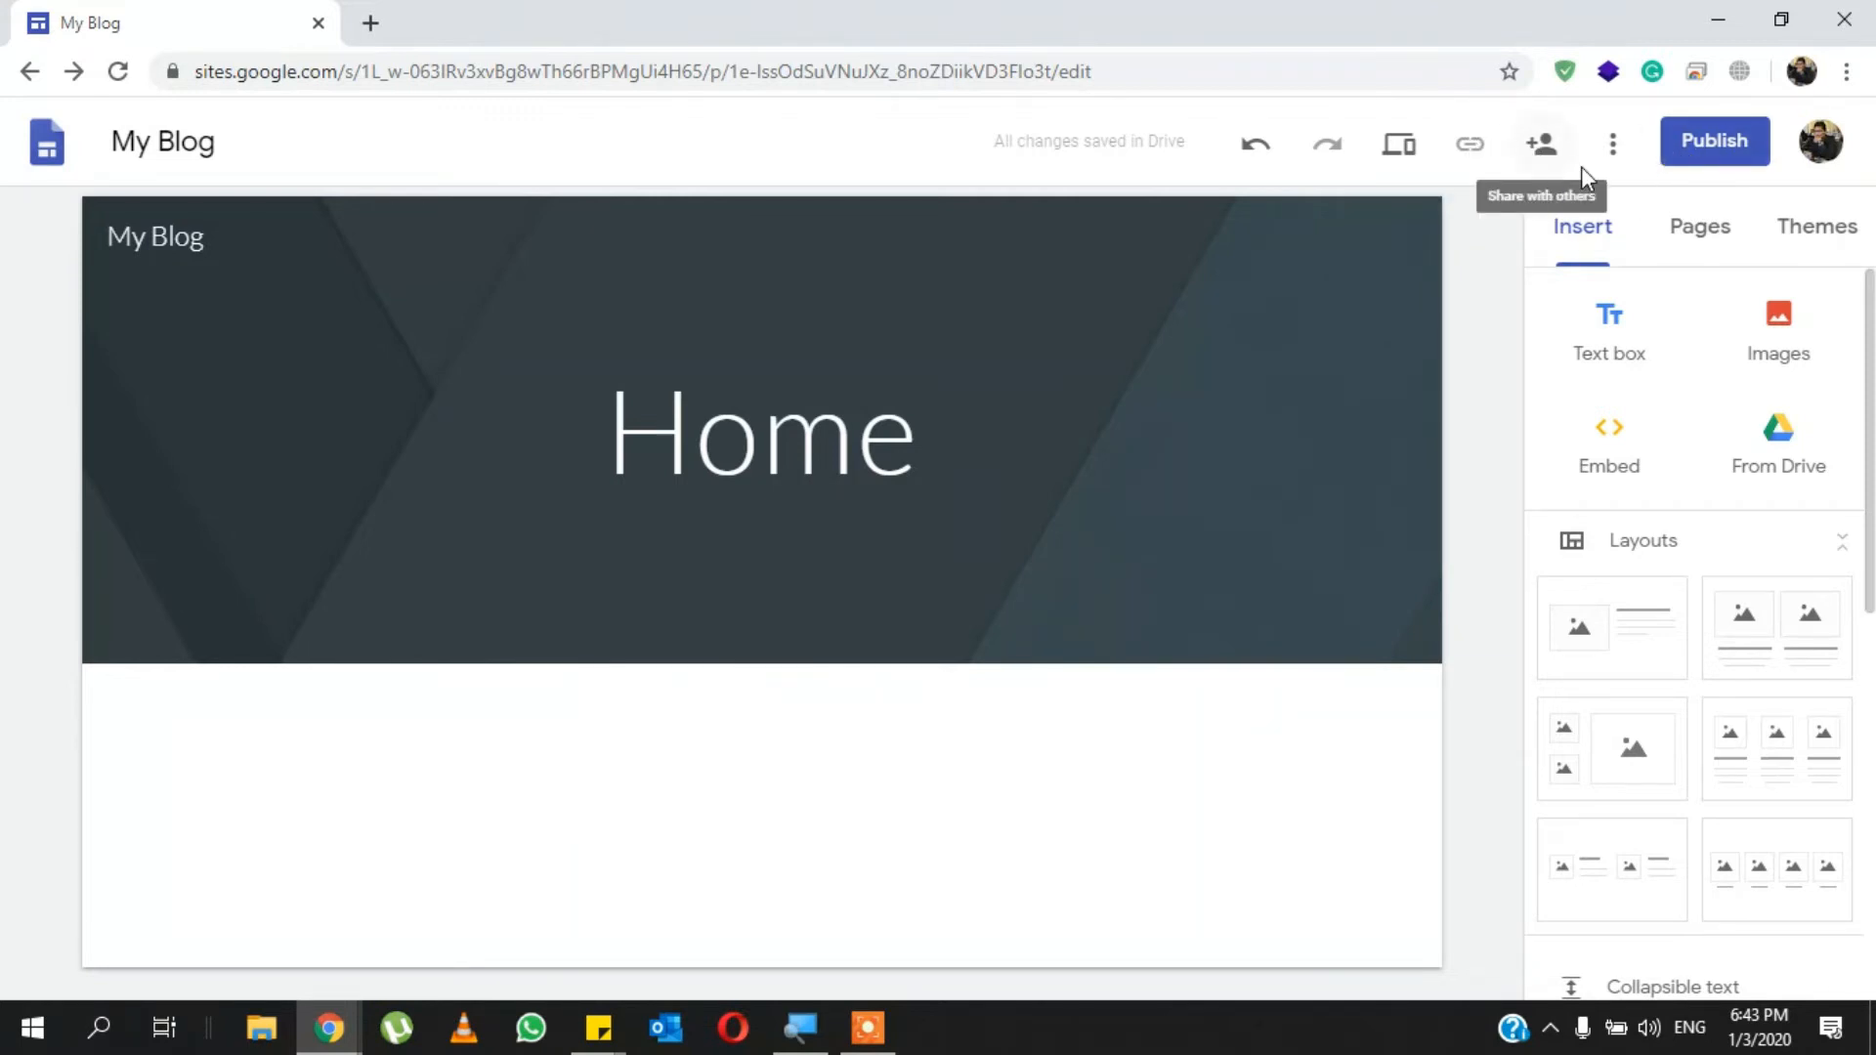
- Review who has access to the site in its sharing settings, then close them
{"action": "mouse_move", "coordinate": [1437, 357]}
{"action": "left_click", "coordinate": [1552, 149]}
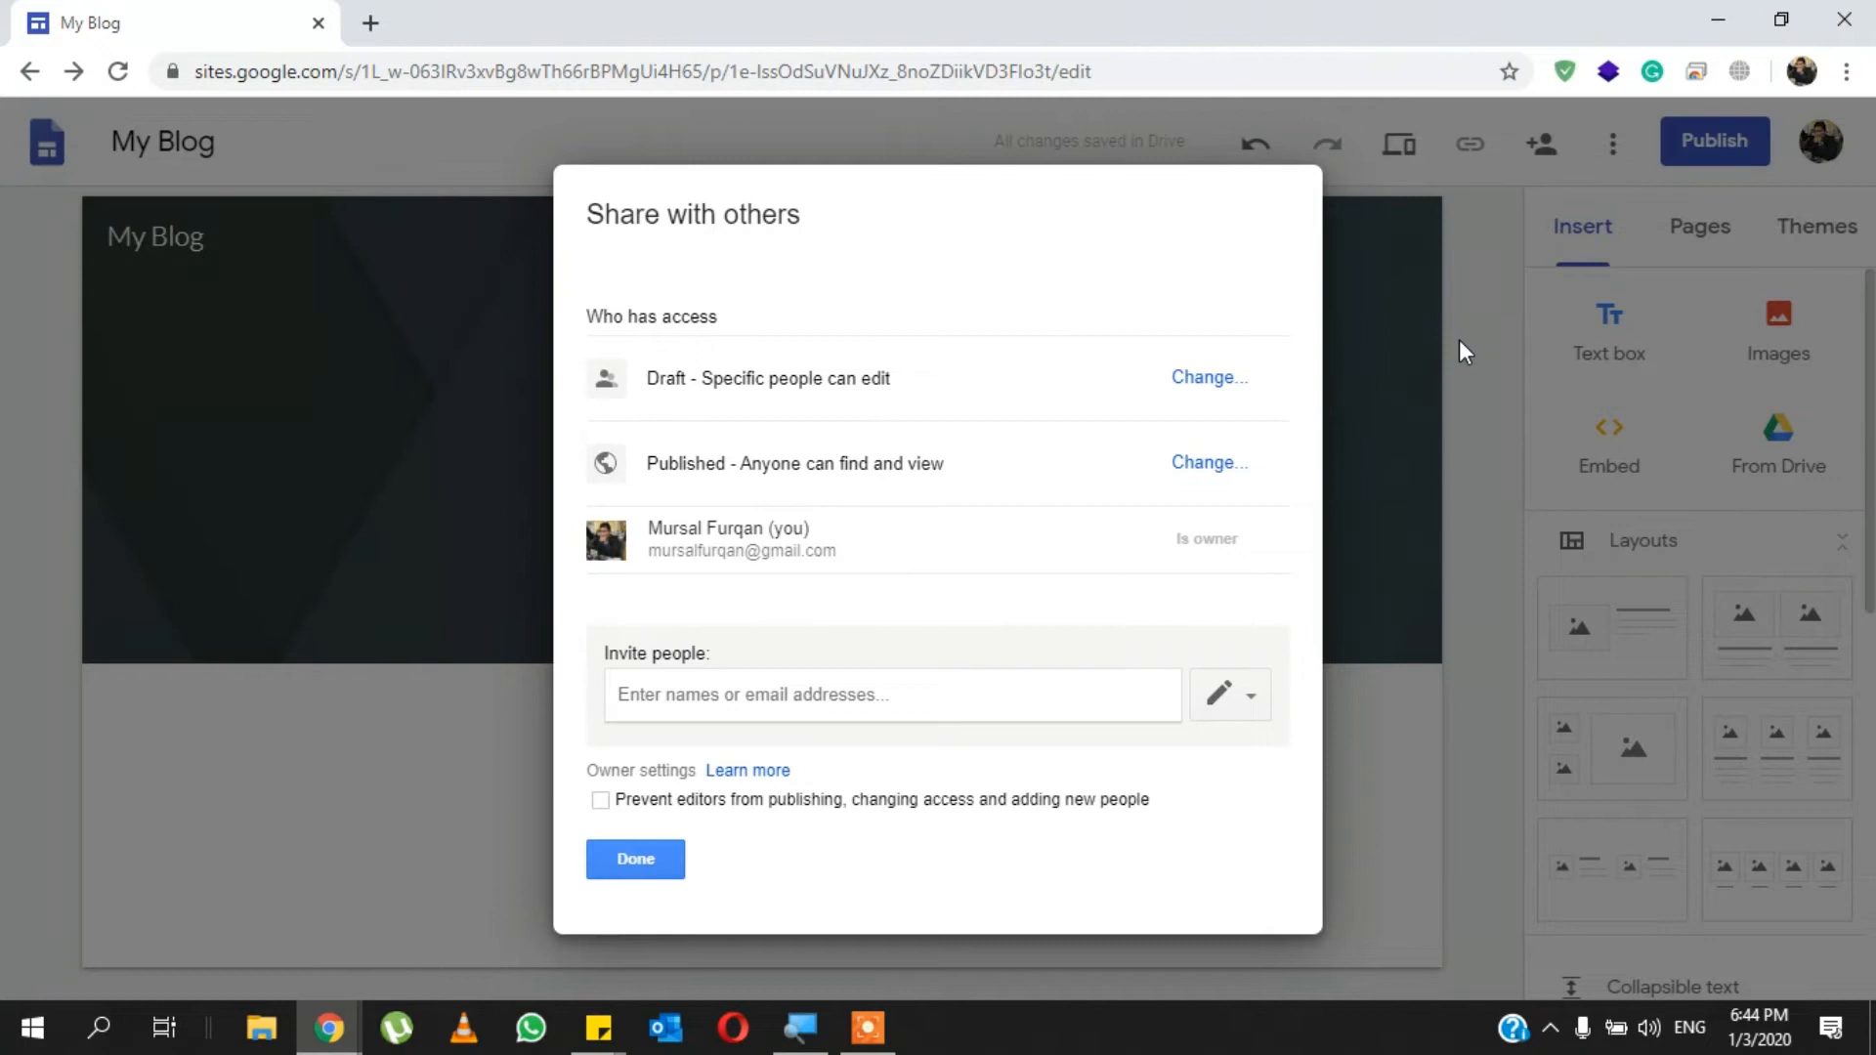
{"action": "left_click", "coordinate": [618, 868]}
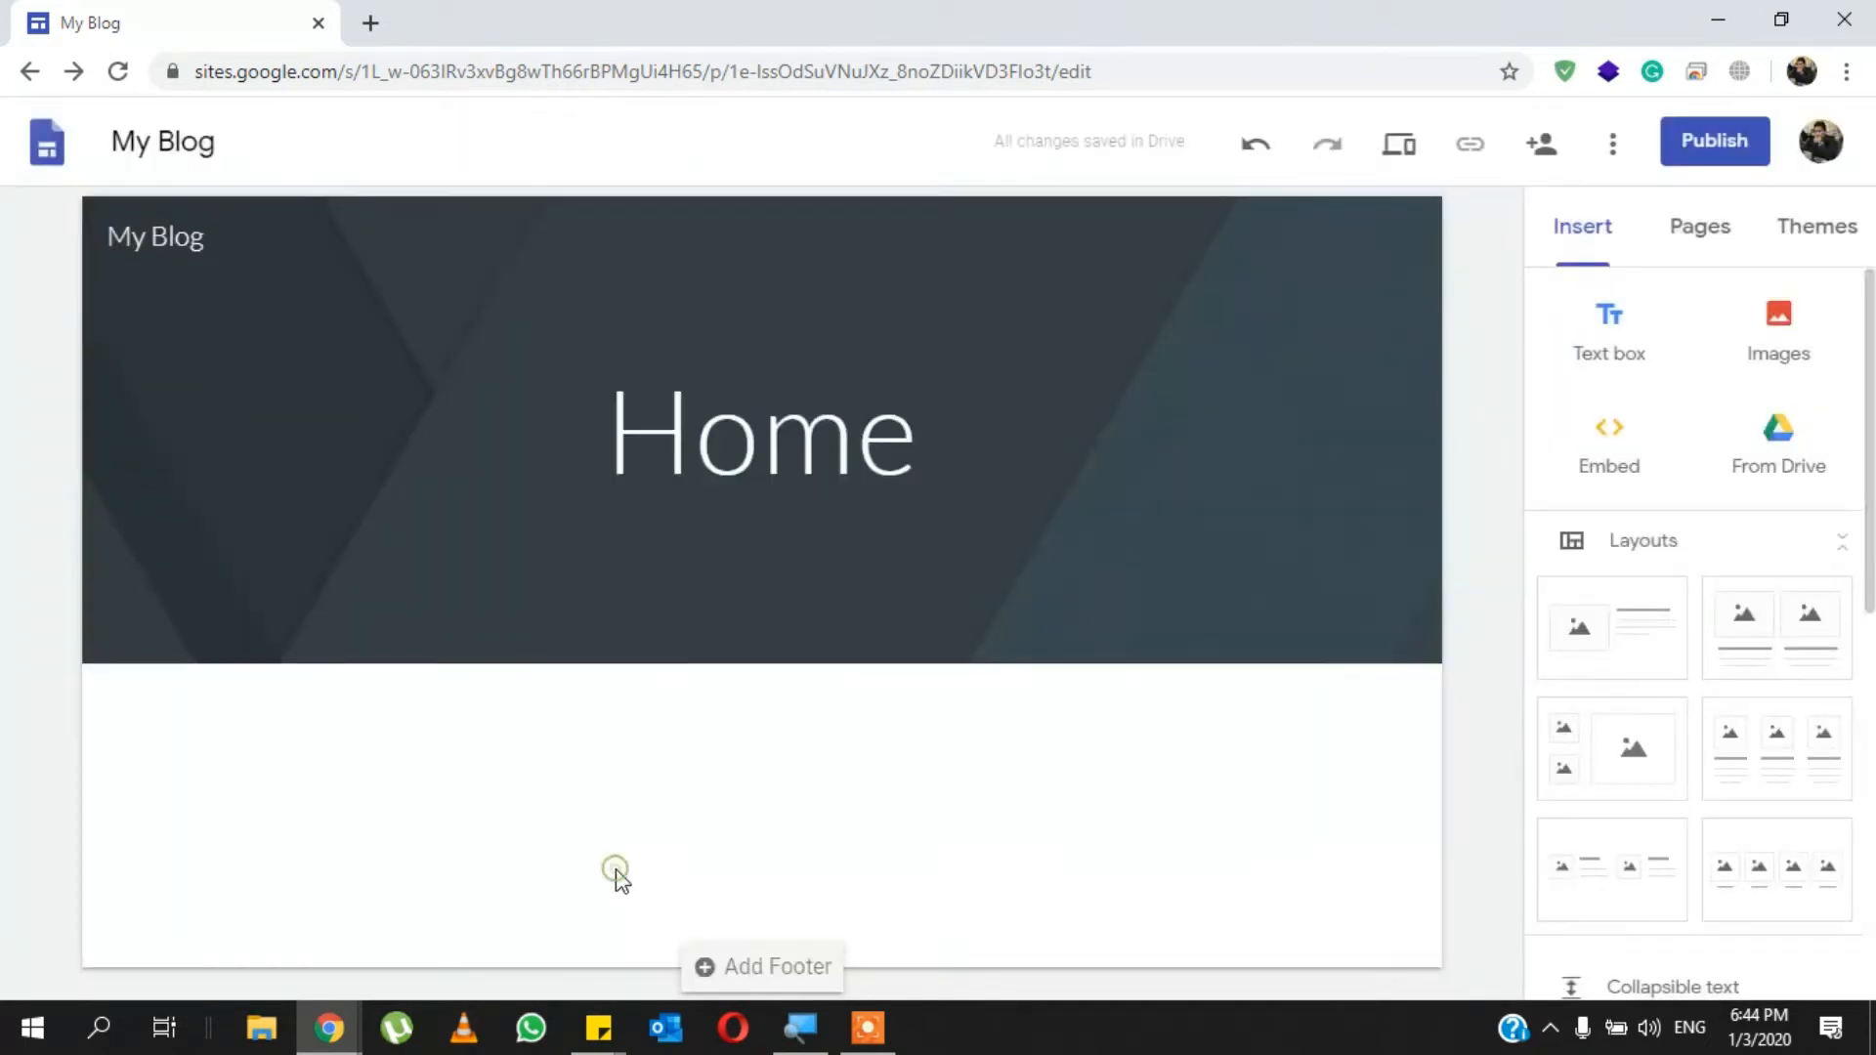
- Examine the additional site options, such as analytics, duplication, favicon and custom URLs, and close the list
{"action": "left_click", "coordinate": [1614, 145]}
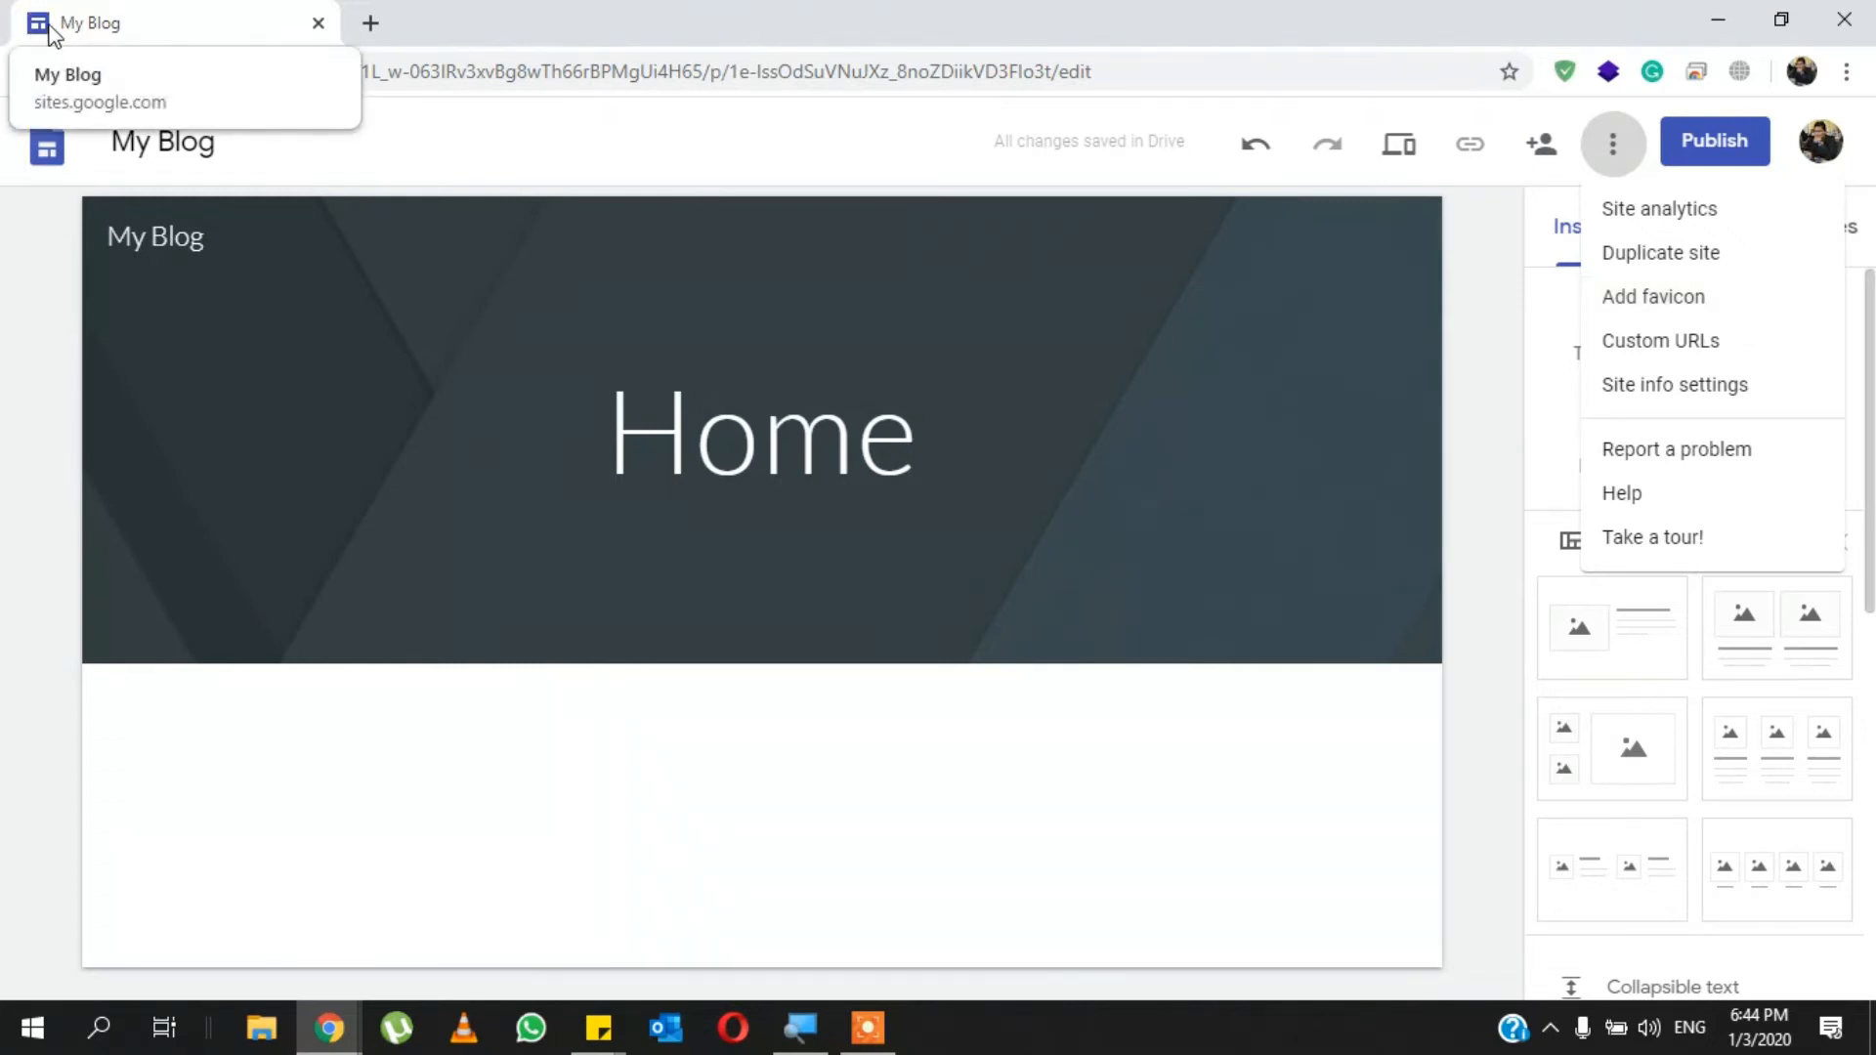
{"action": "key", "text": "ctrl"}
{"action": "key", "text": "ctrl"}
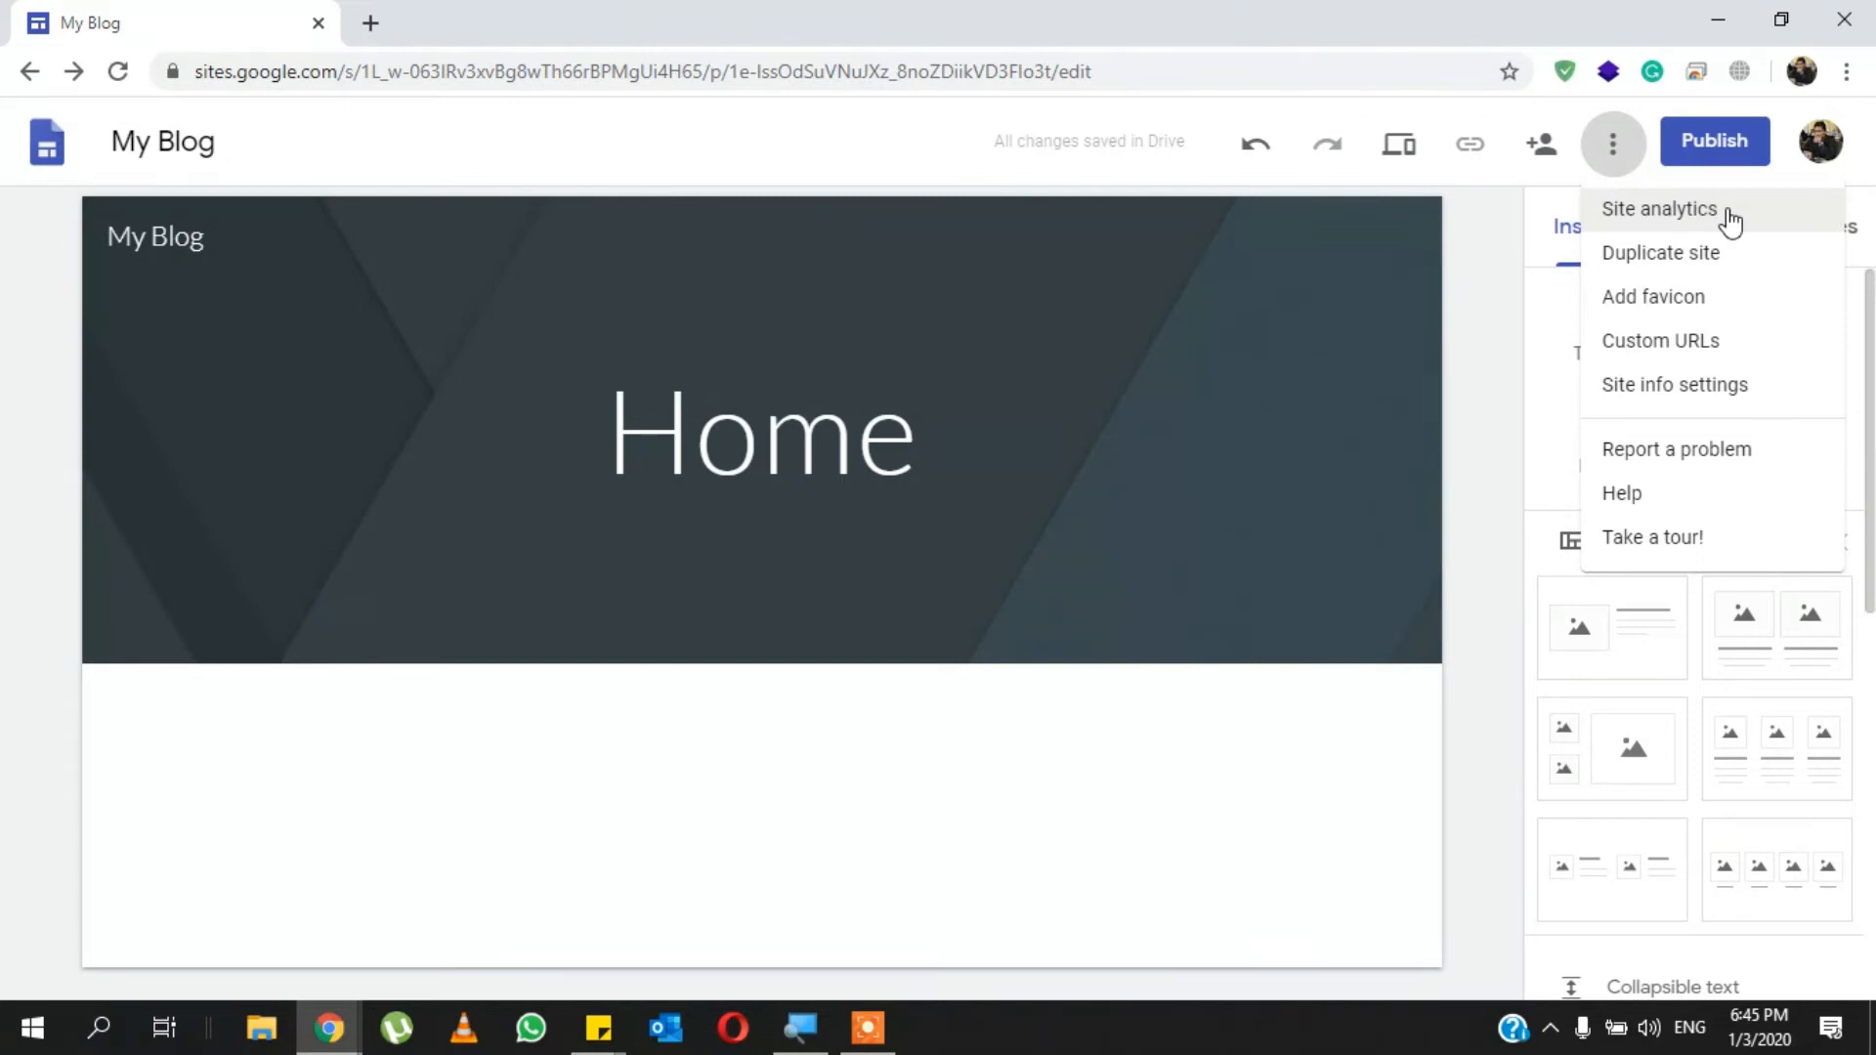
{"action": "left_click", "coordinate": [1502, 340]}
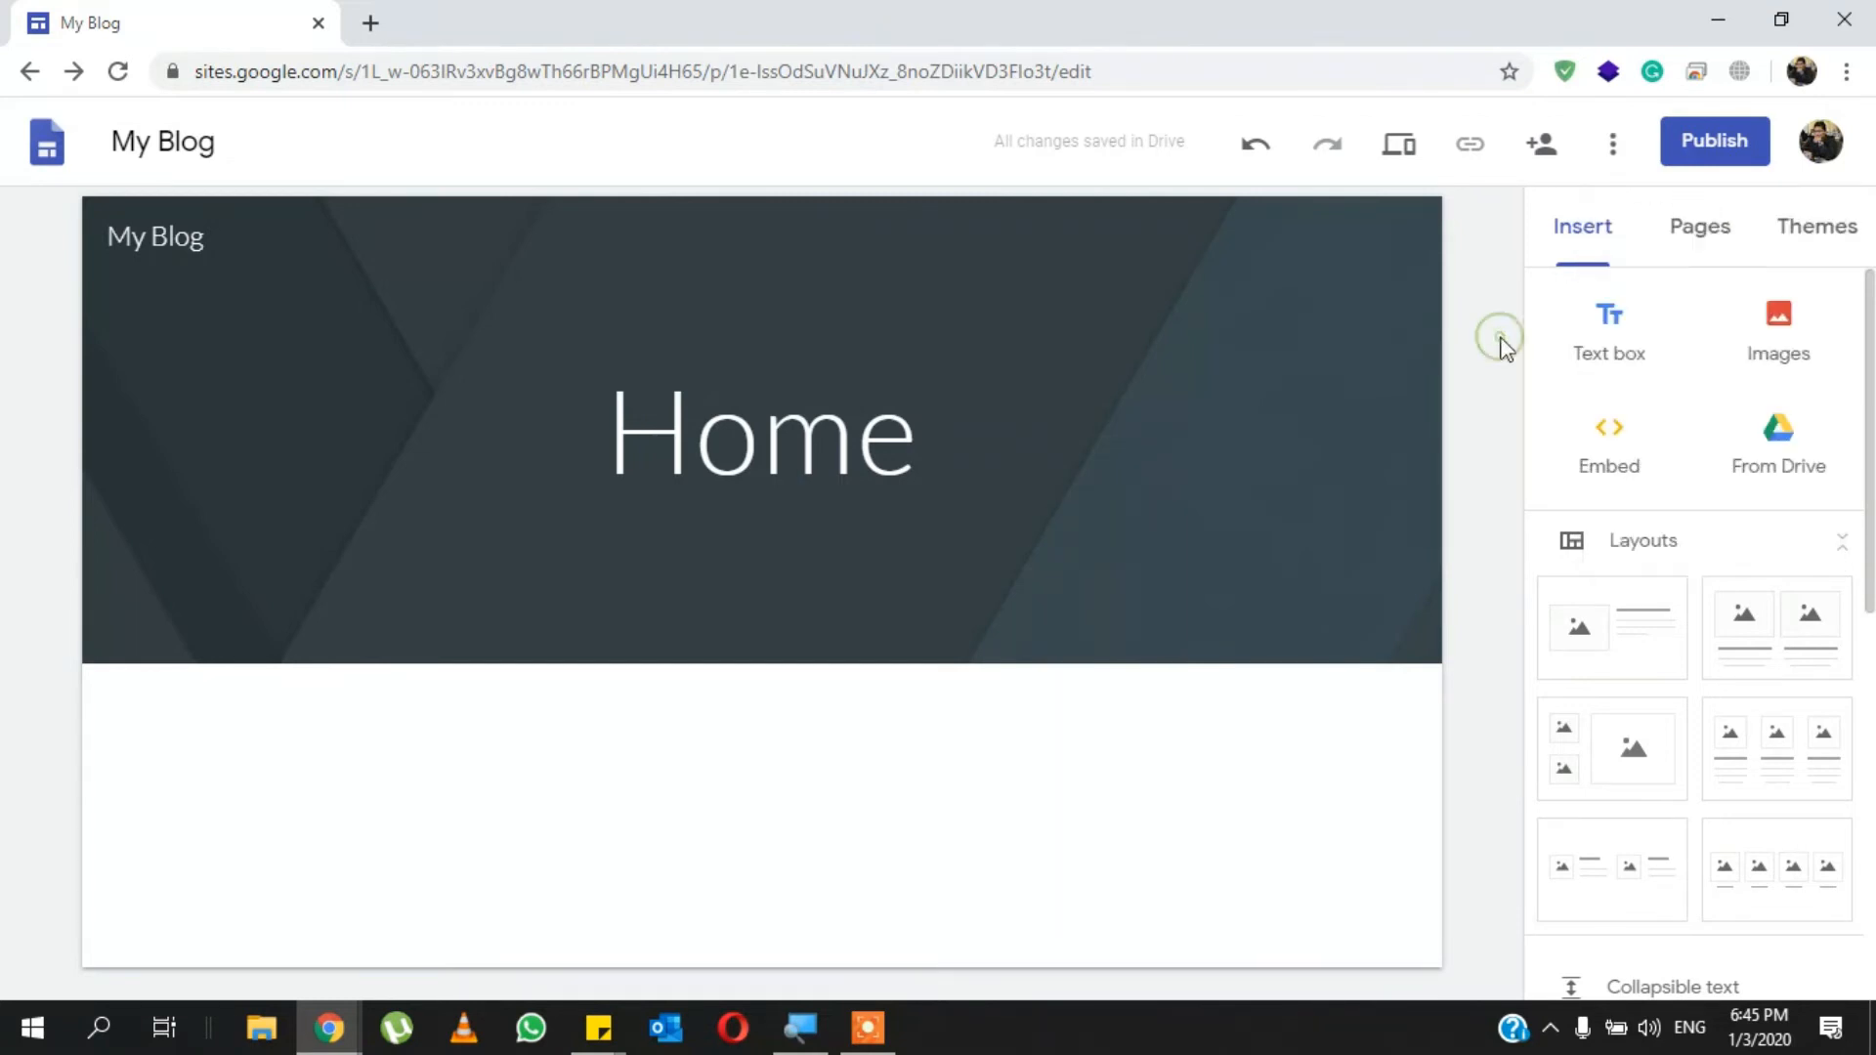
- Insert a text box below the Home page header and enter "My Text" in it
{"action": "left_click", "coordinate": [1581, 258]}
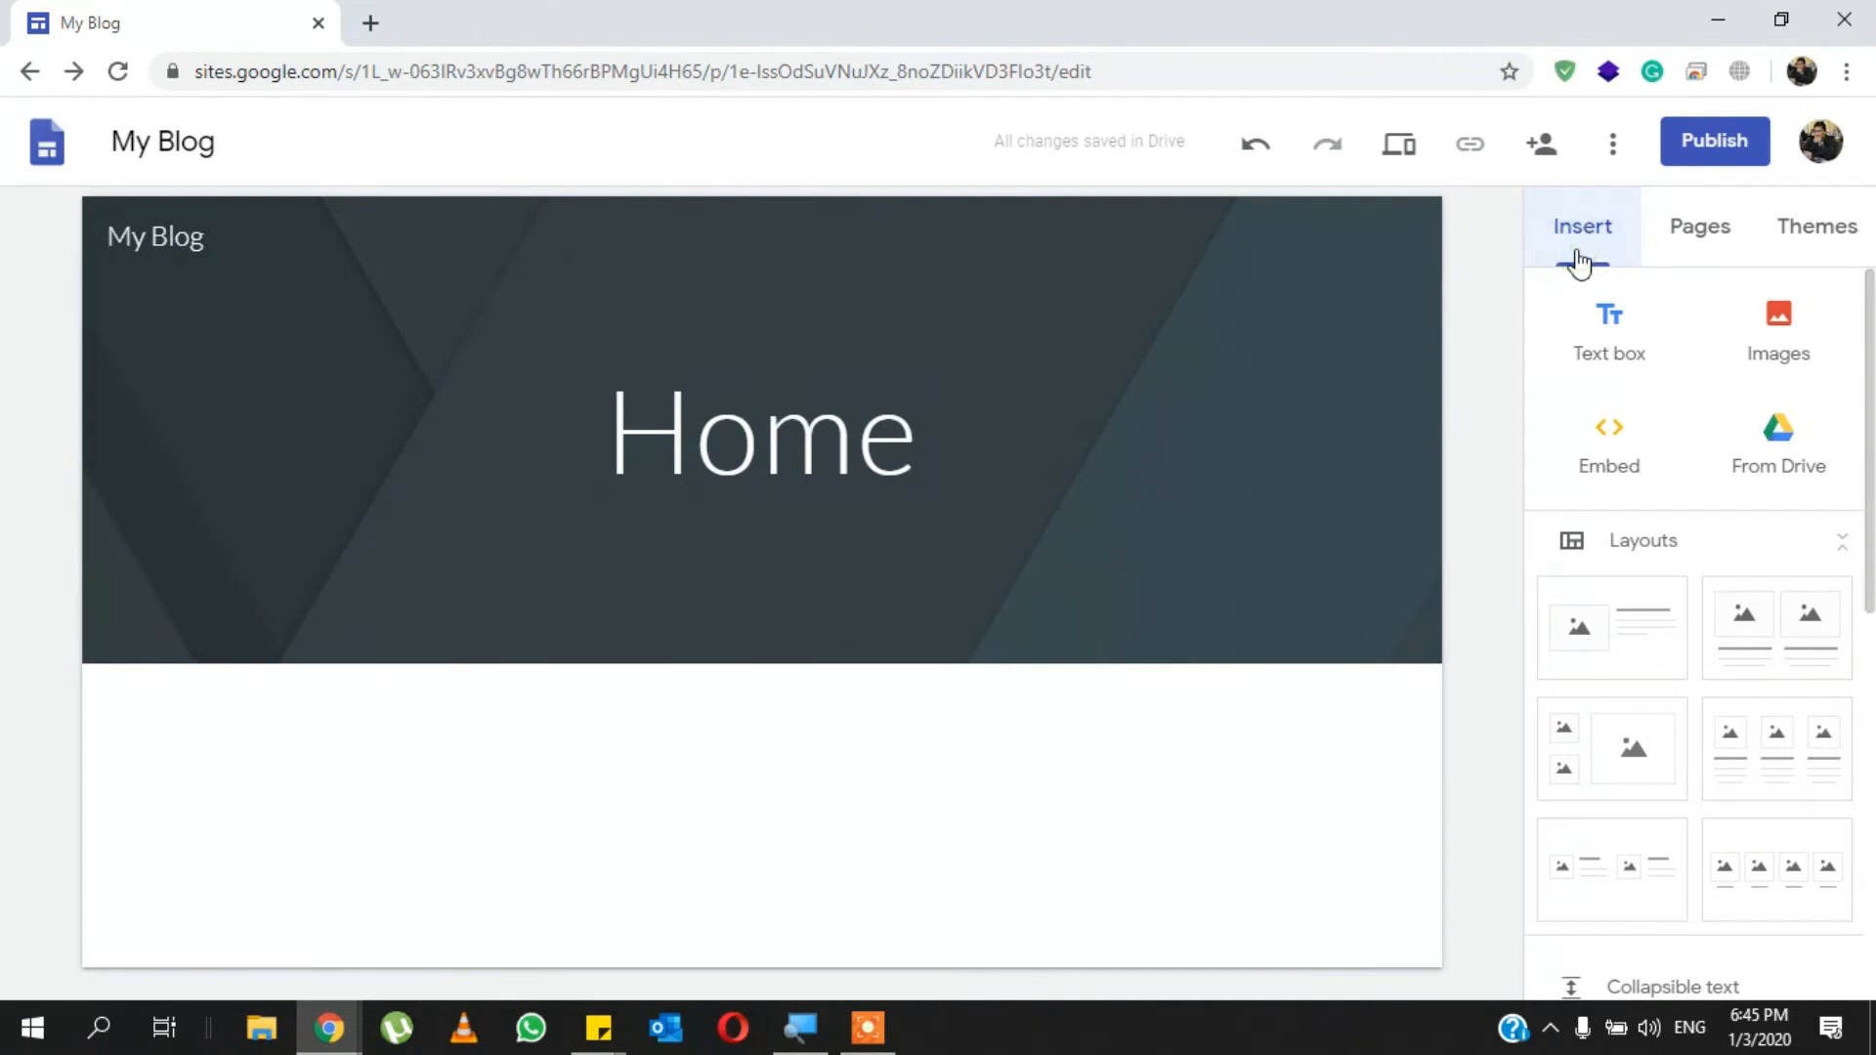
{"action": "scroll", "coordinate": [1679, 733], "scroll_direction": "down", "scroll_amount": 8}
{"action": "scroll", "coordinate": [1679, 733], "scroll_direction": "up", "scroll_amount": 8}
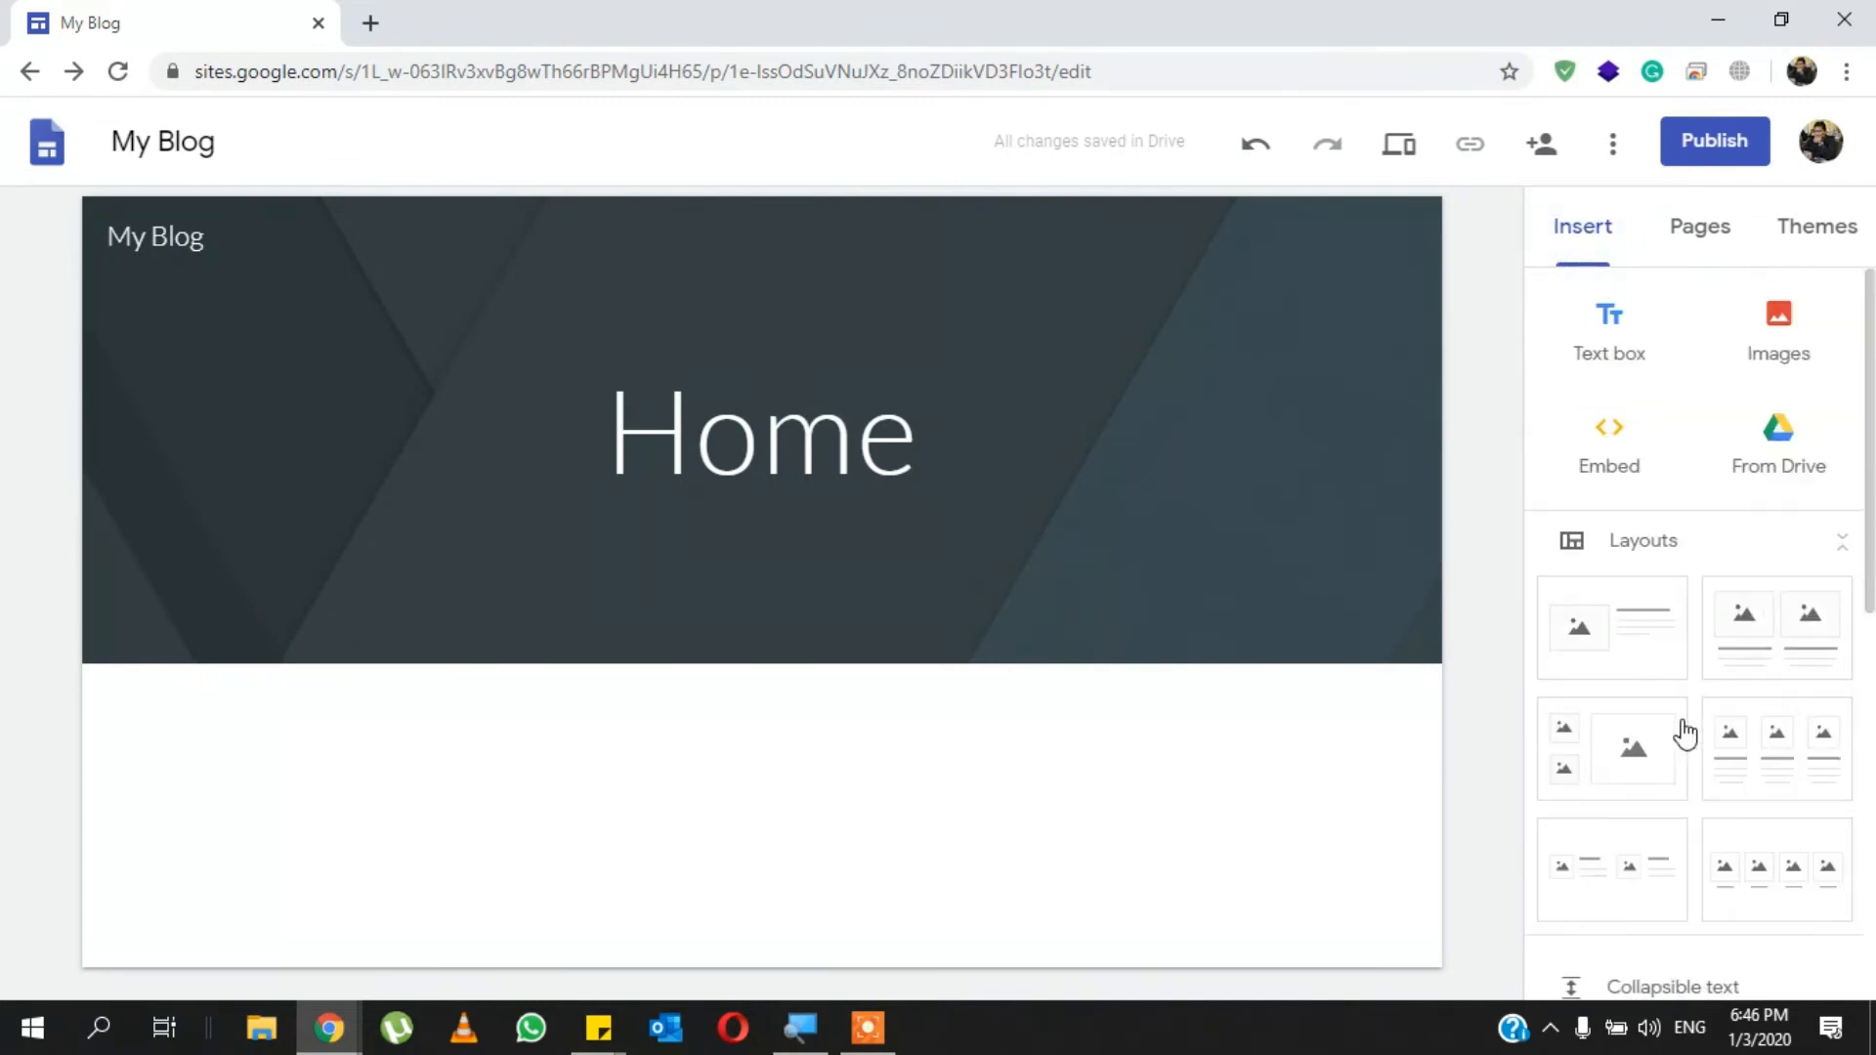
{"action": "left_click", "coordinate": [1652, 318]}
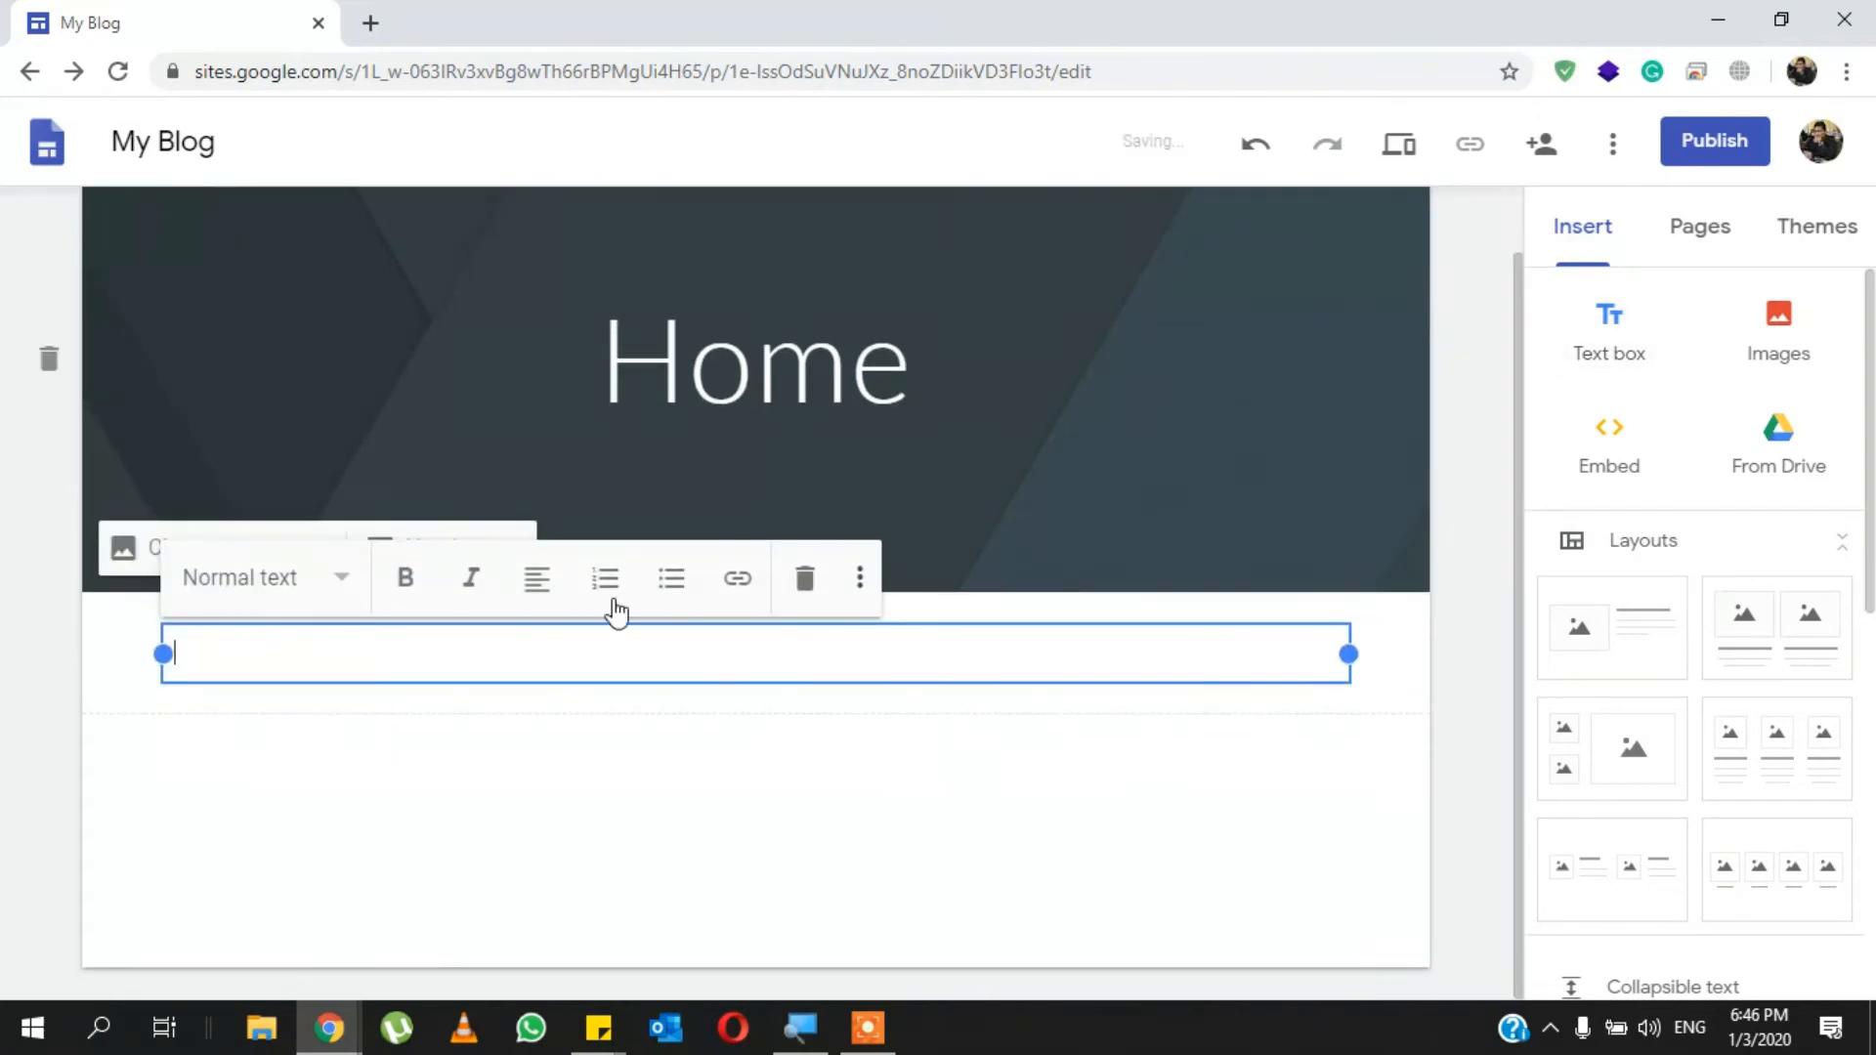
{"action": "left_click", "coordinate": [1250, 648]}
{"action": "type", "text": "m"}
{"action": "key", "text": "BackSpace"}
{"action": "type", "text": "my"}
{"action": "key", "text": "BackSpace"}
{"action": "key", "text": "BackSpace"}
{"action": "type", "text": "M"}
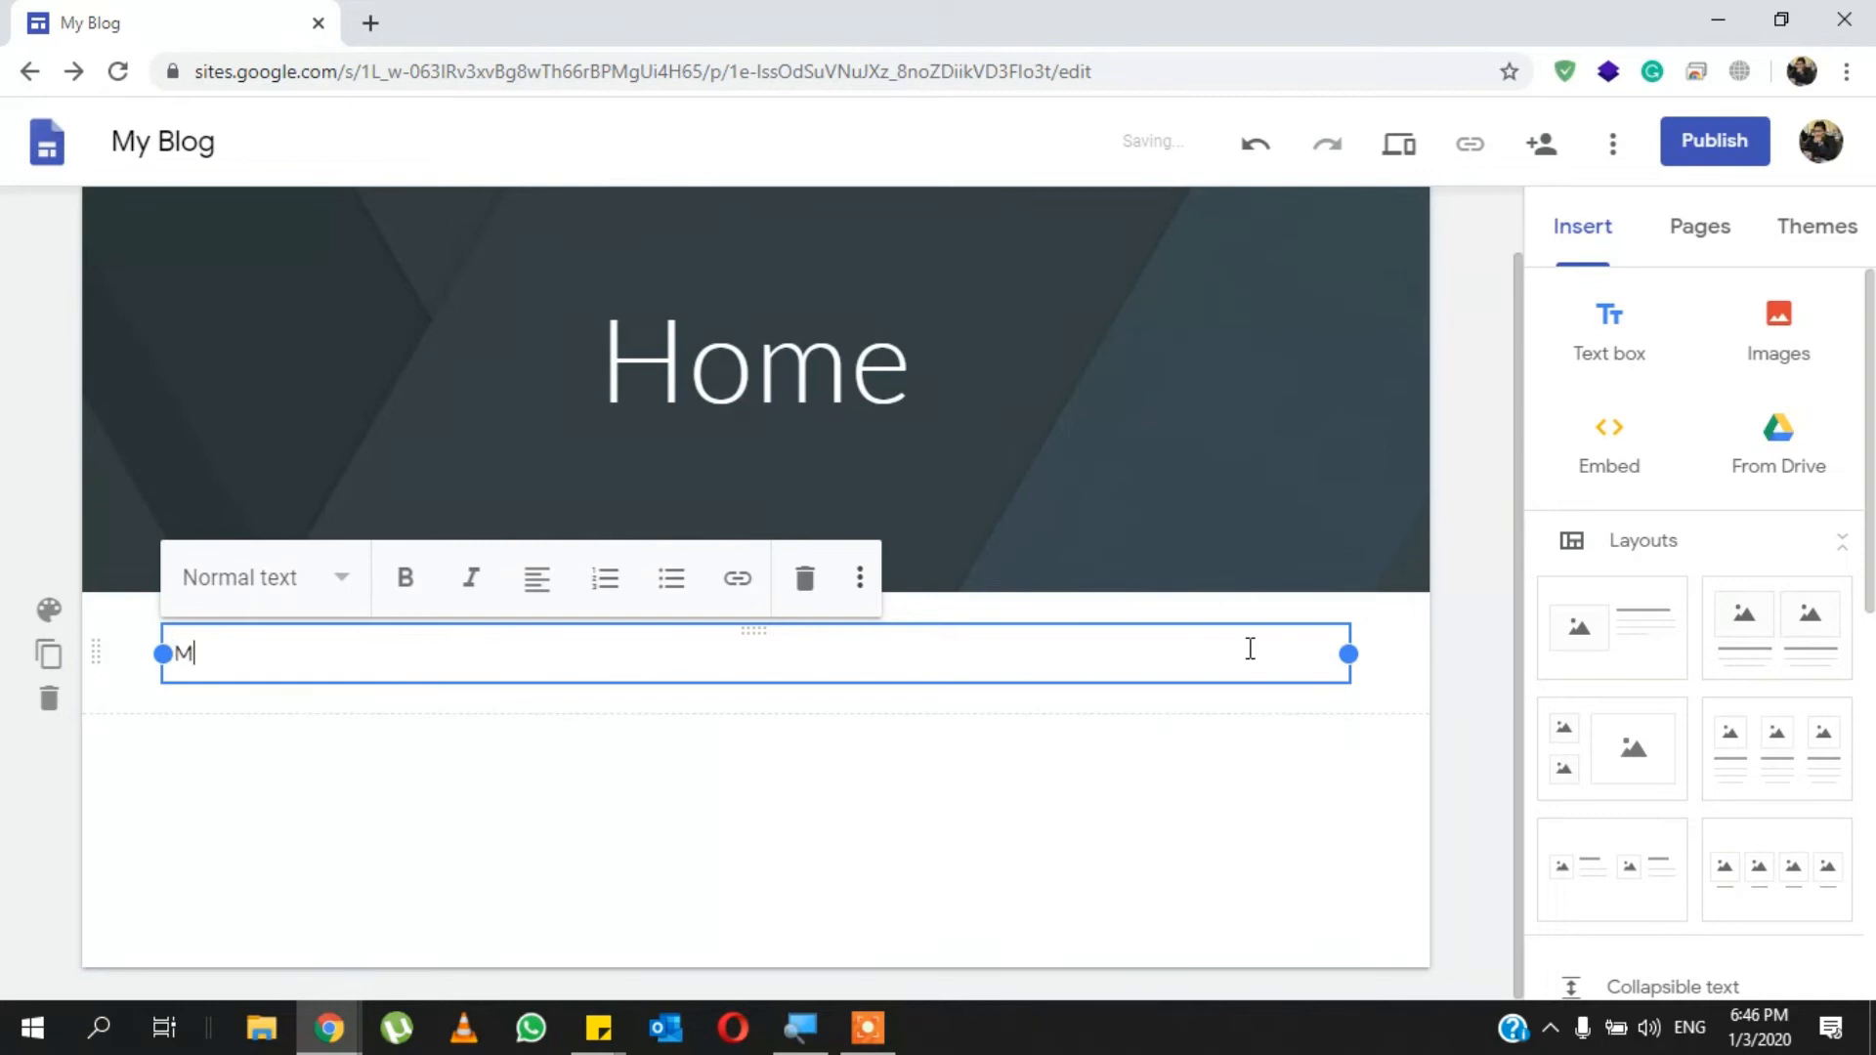
{"action": "type", "text": "y Text"}
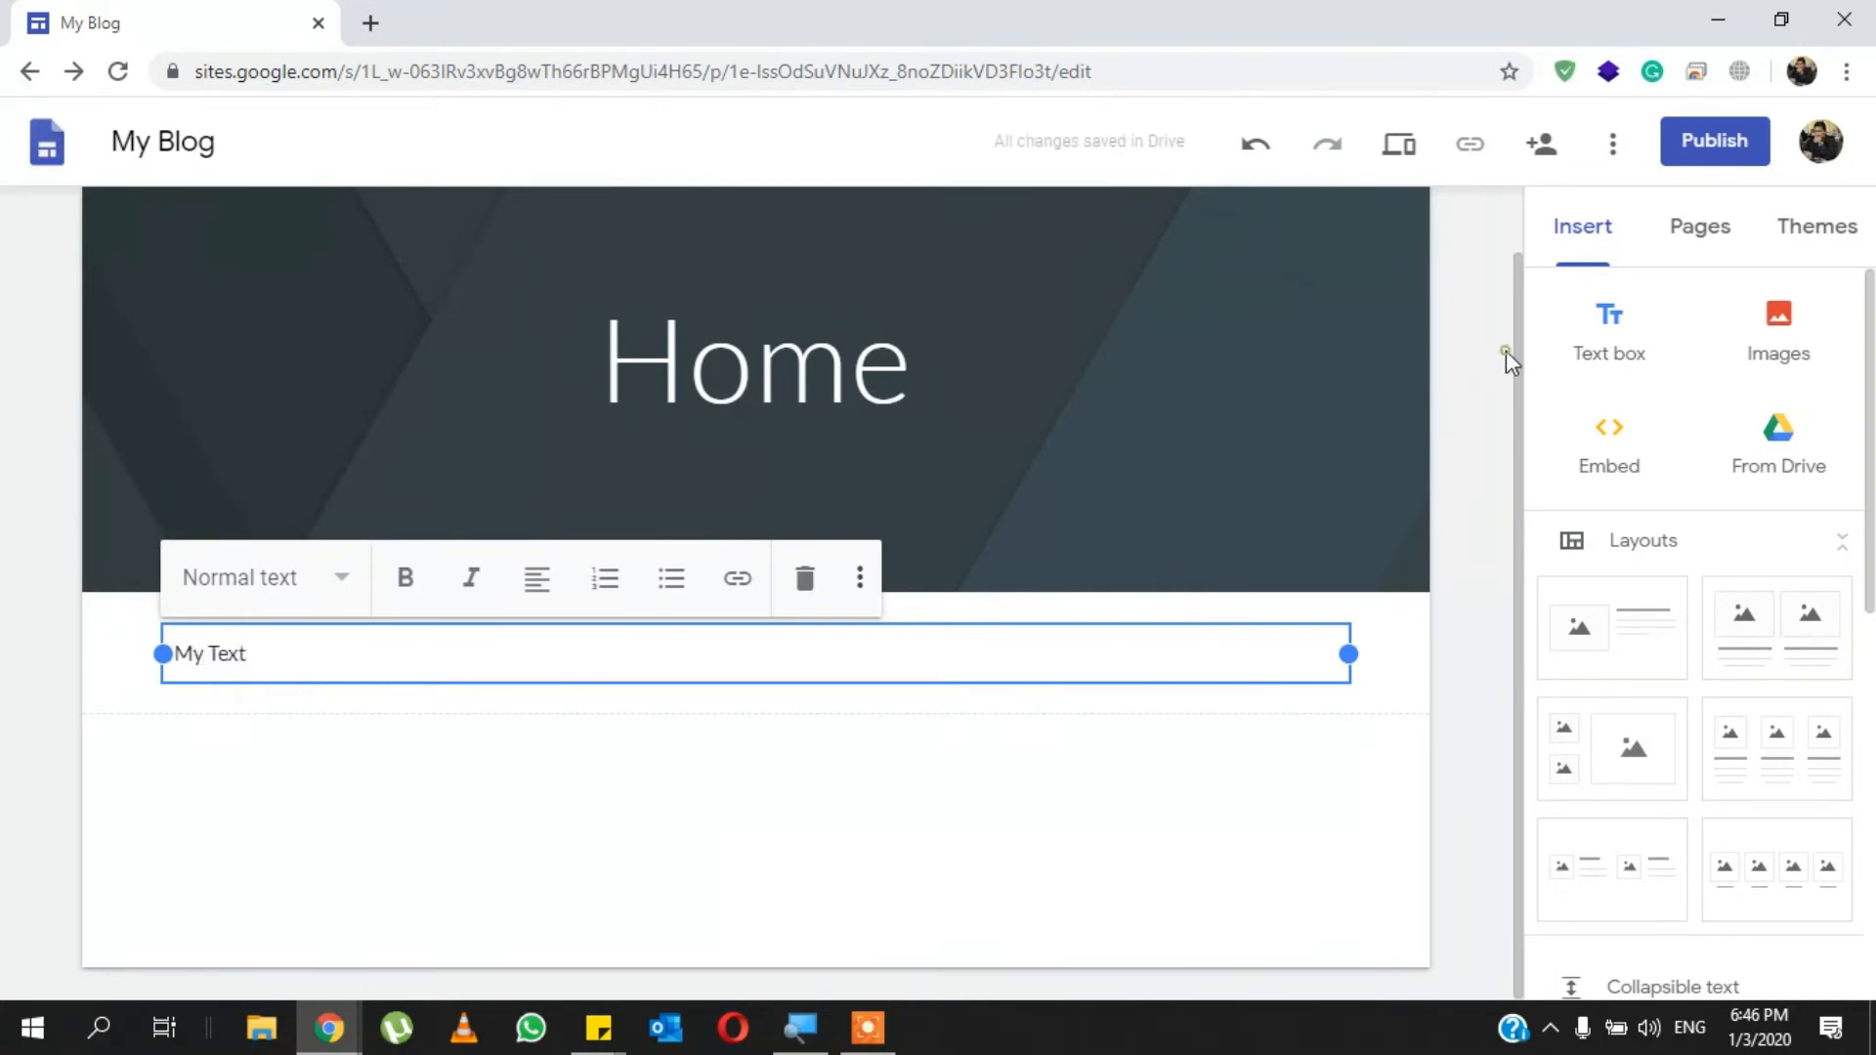
{"action": "left_click", "coordinate": [1505, 360]}
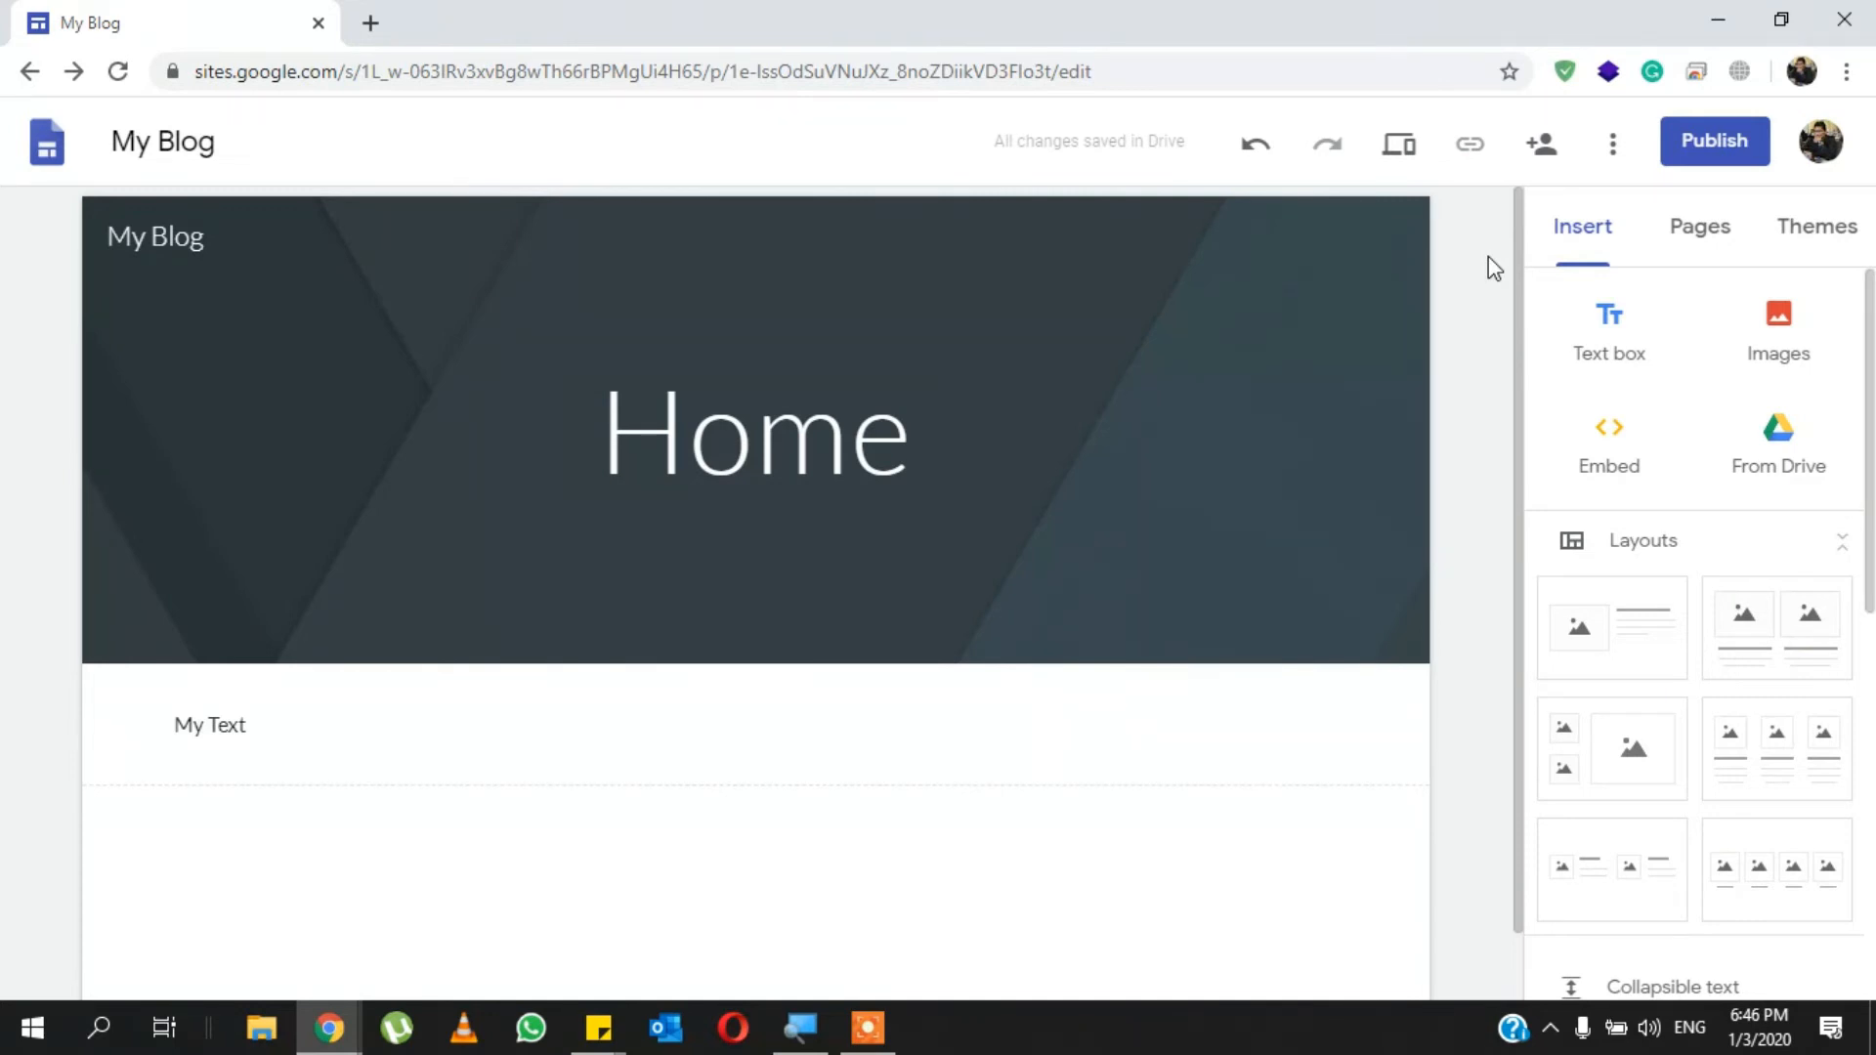
- Add a new page named "Contact" and test the site navigation between Home and Contact
{"action": "left_click", "coordinate": [1705, 233]}
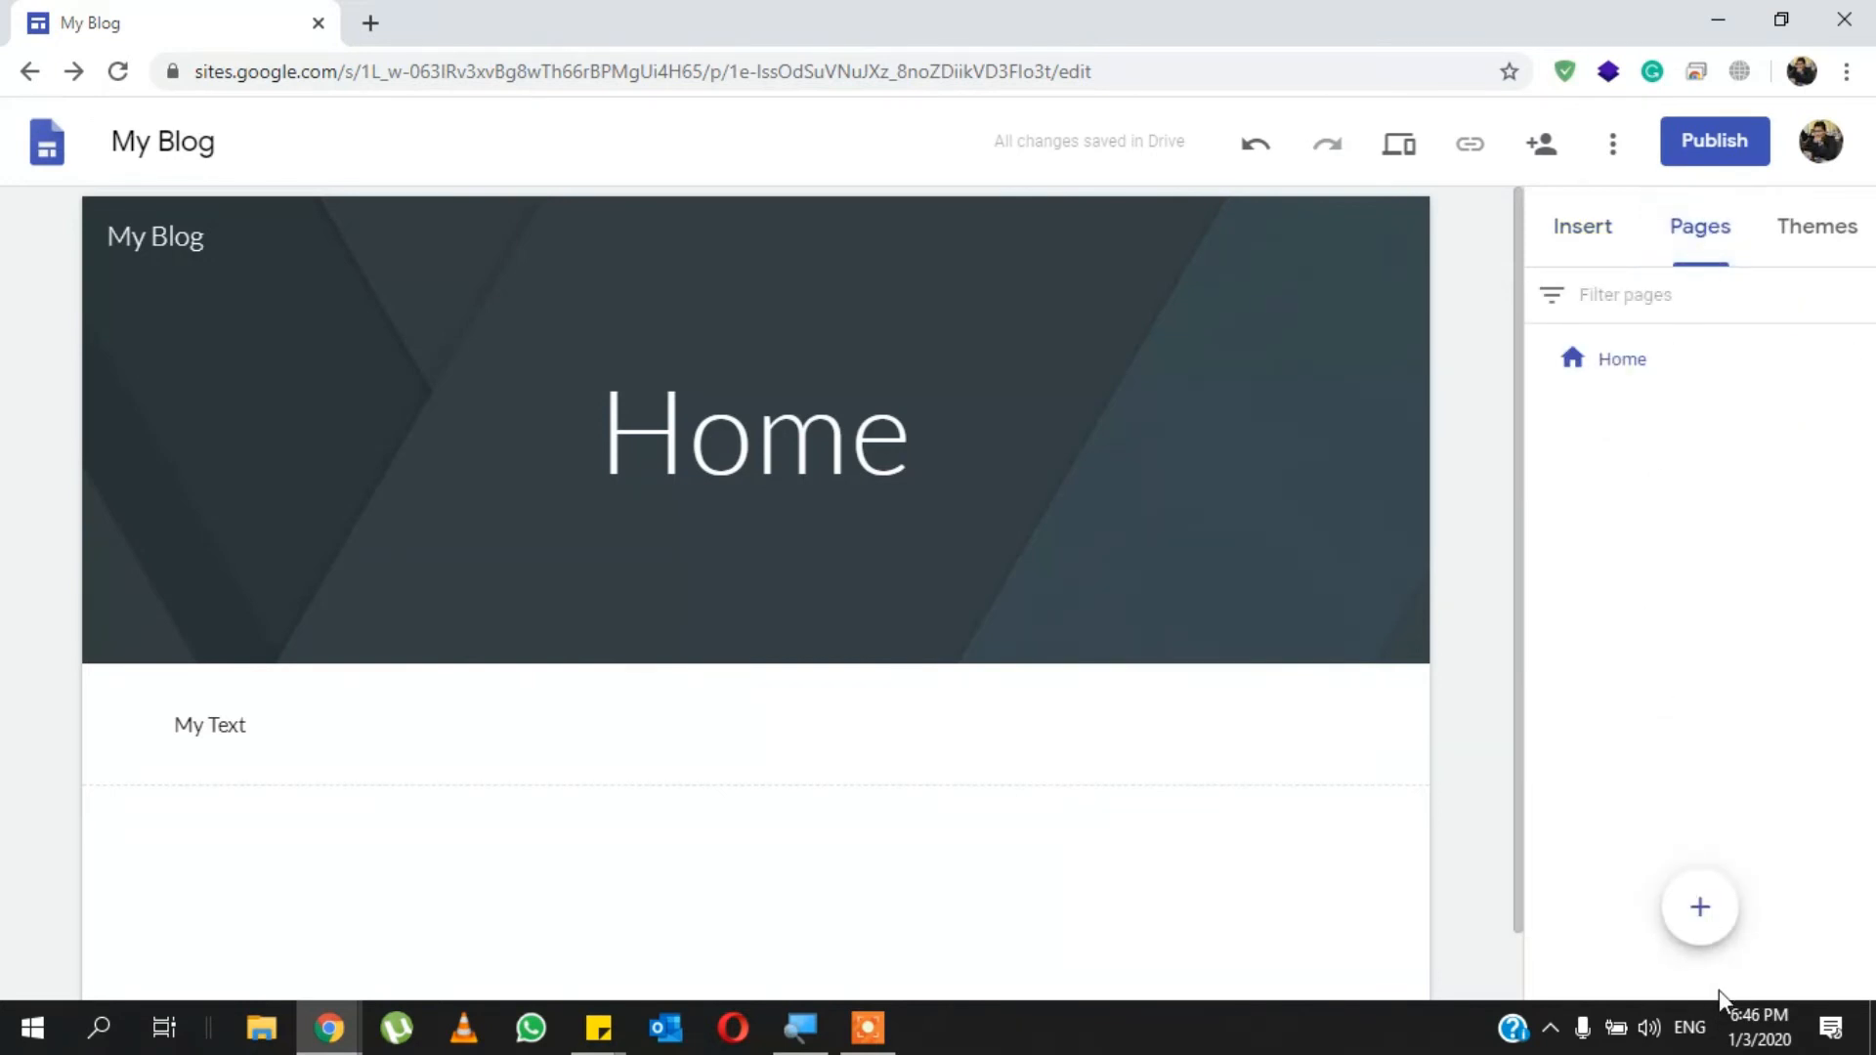
{"action": "mouse_move", "coordinate": [1706, 938]}
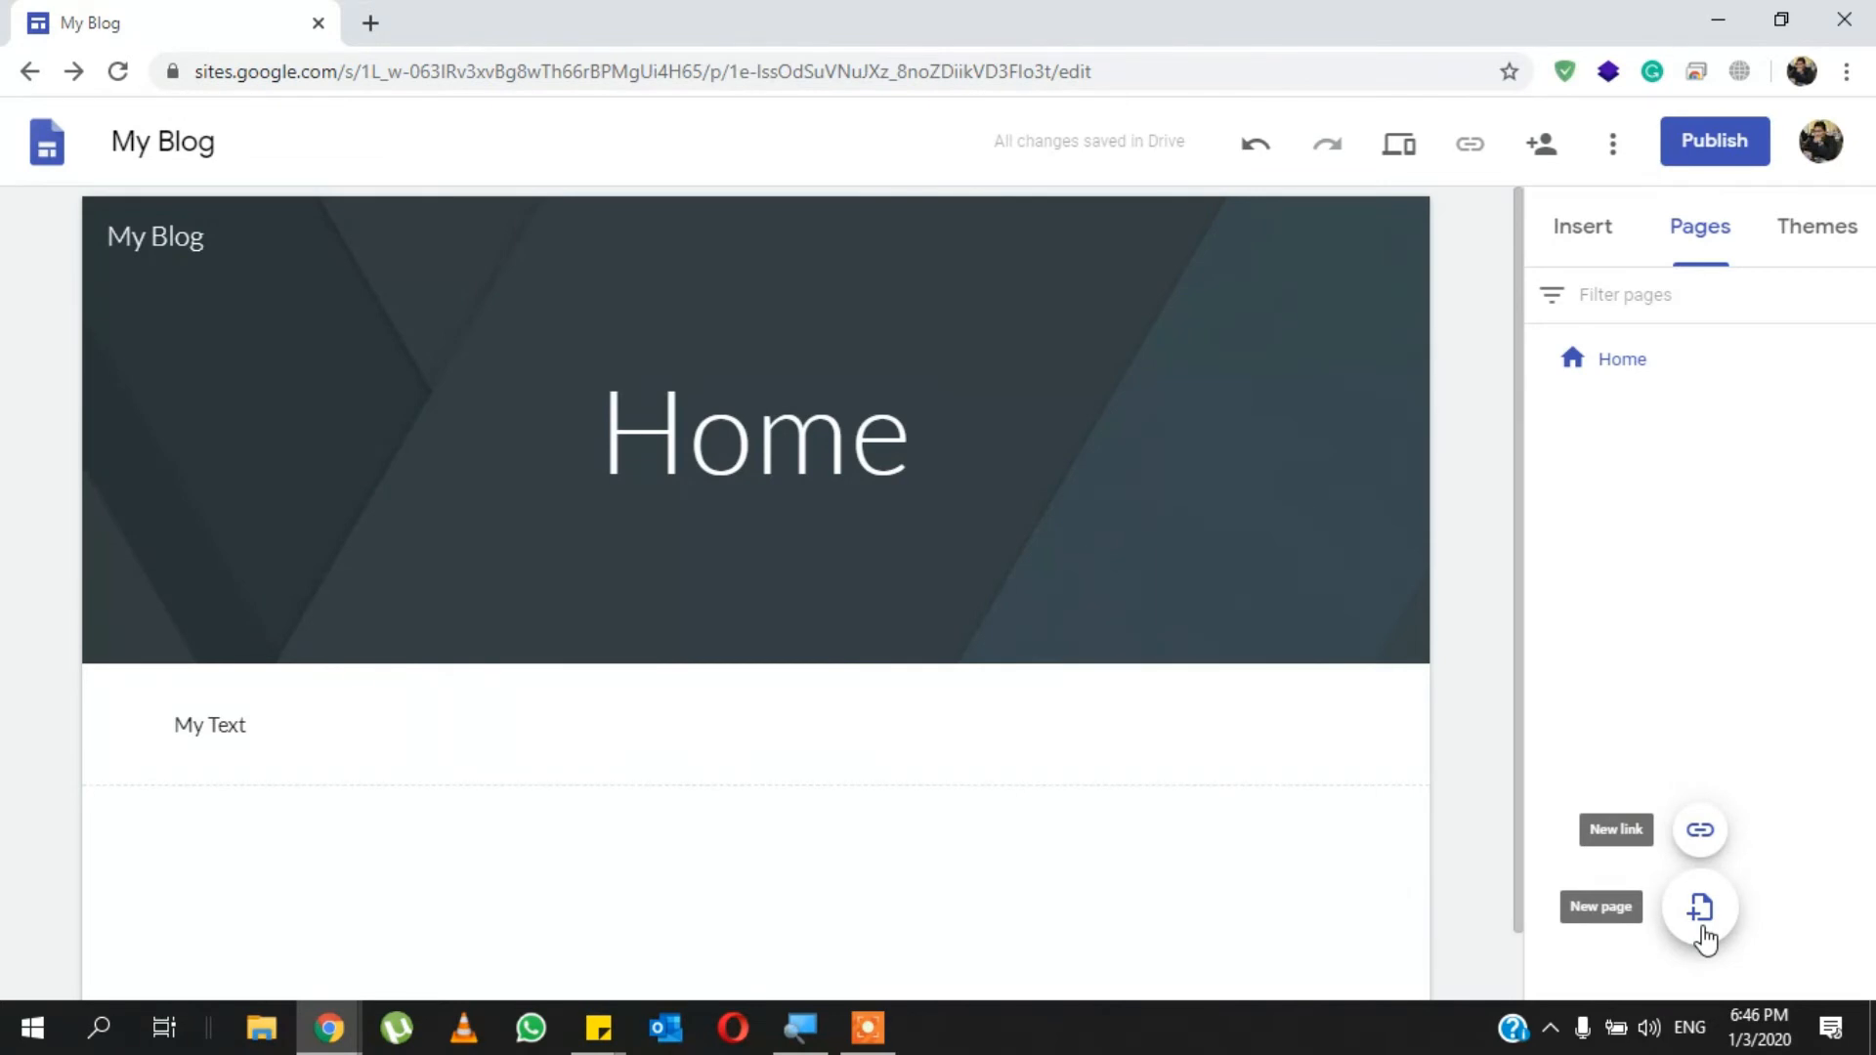
{"action": "left_click", "coordinate": [1701, 911]}
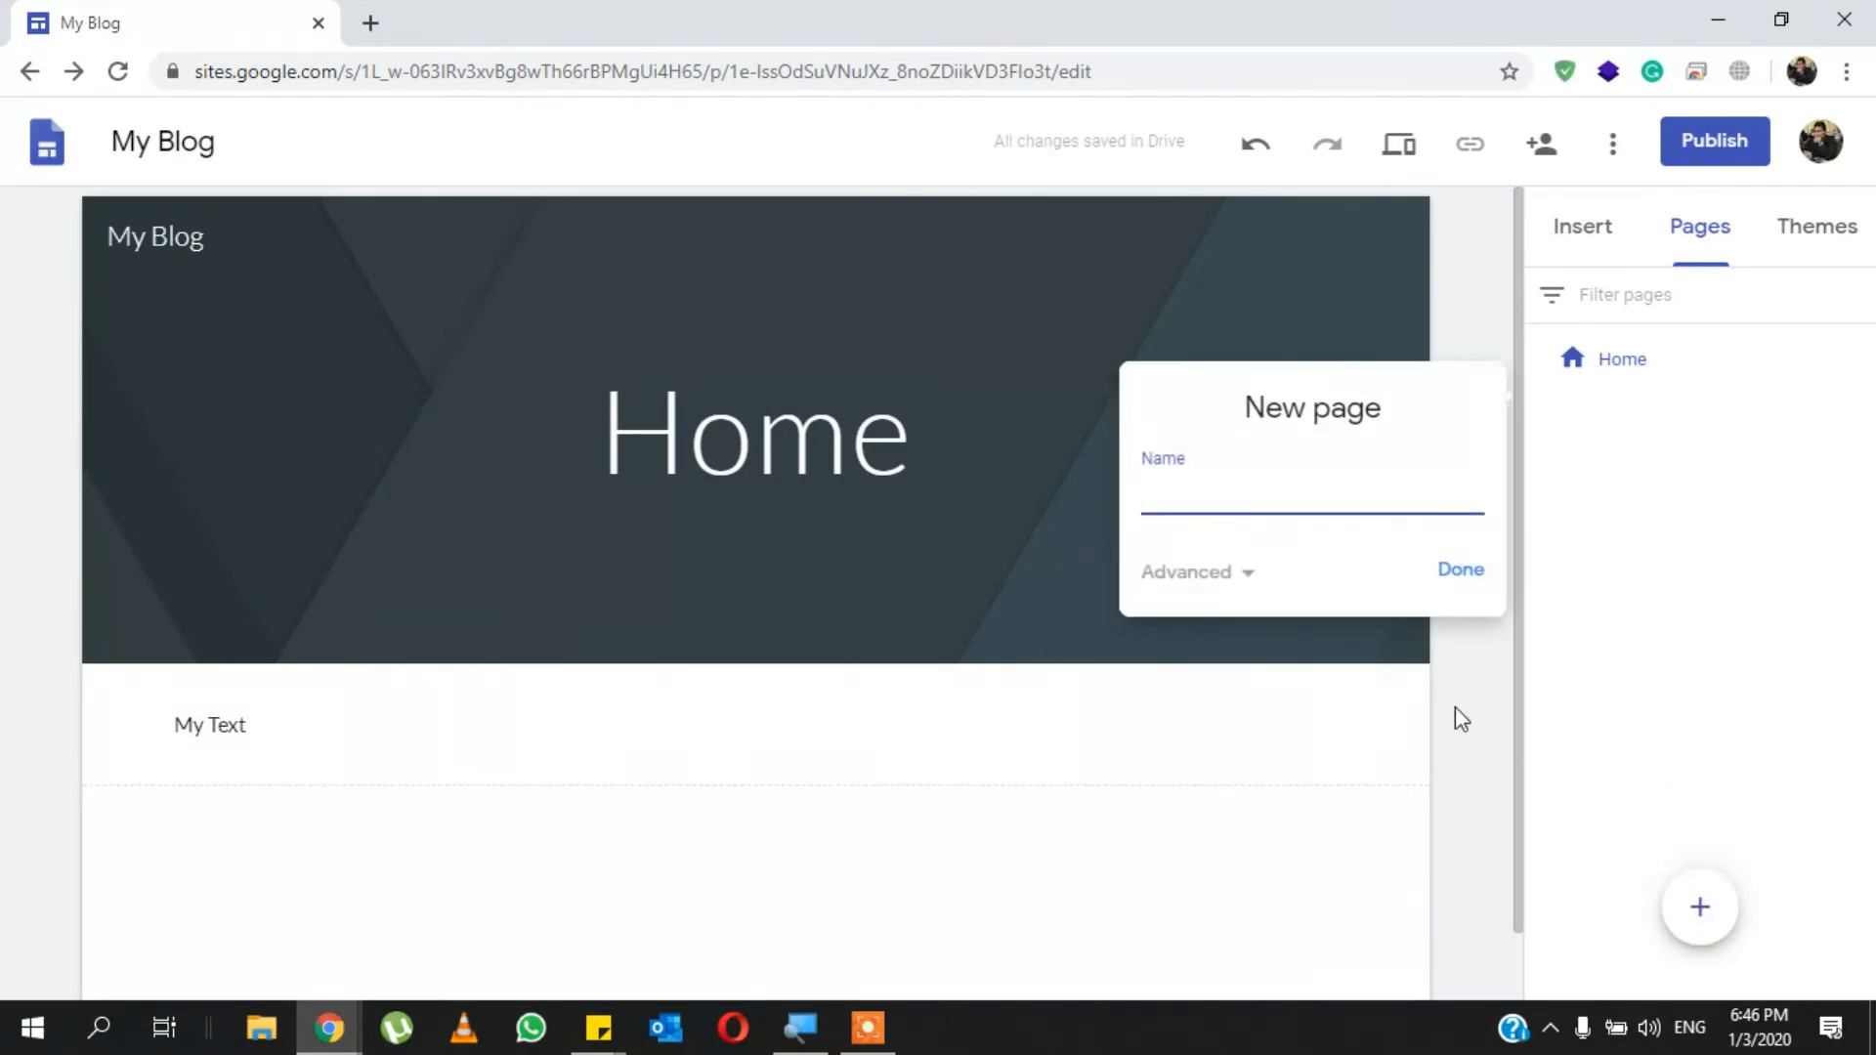
{"action": "type", "text": "Contact"}
{"action": "key", "text": "Return"}
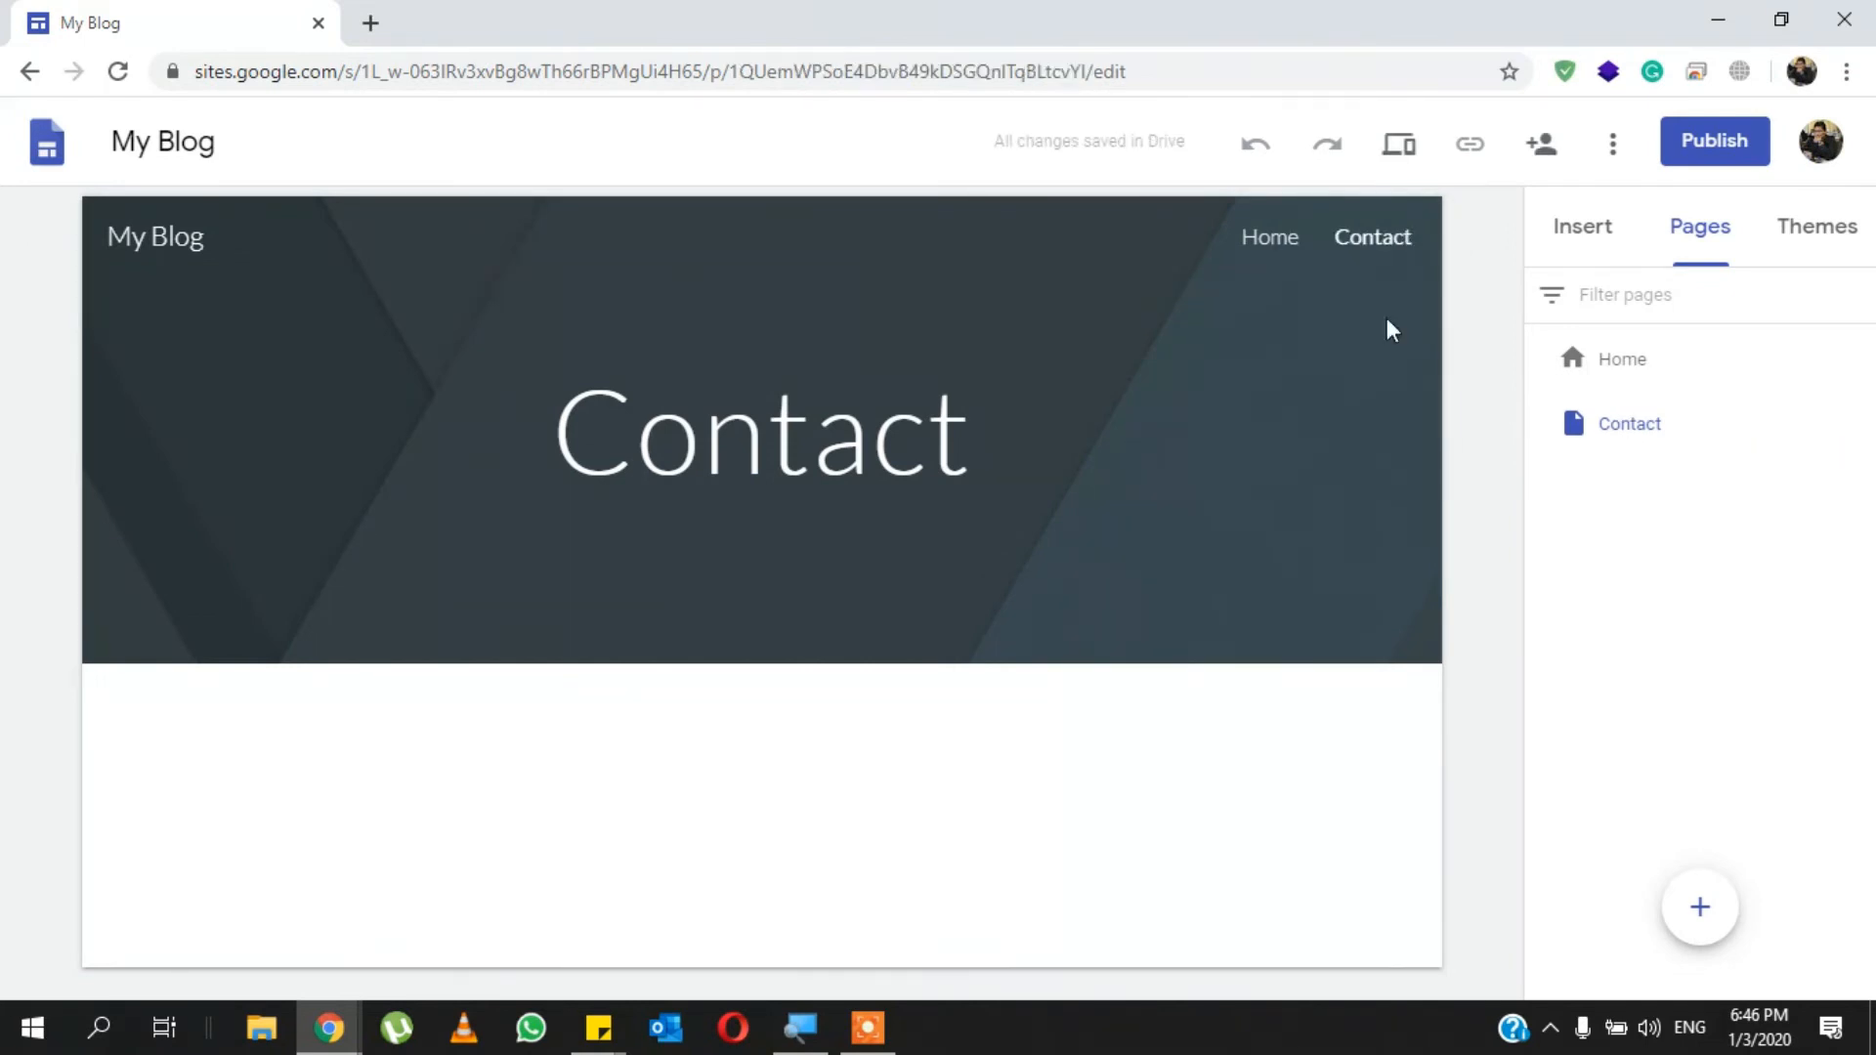
{"action": "left_click", "coordinate": [1272, 239]}
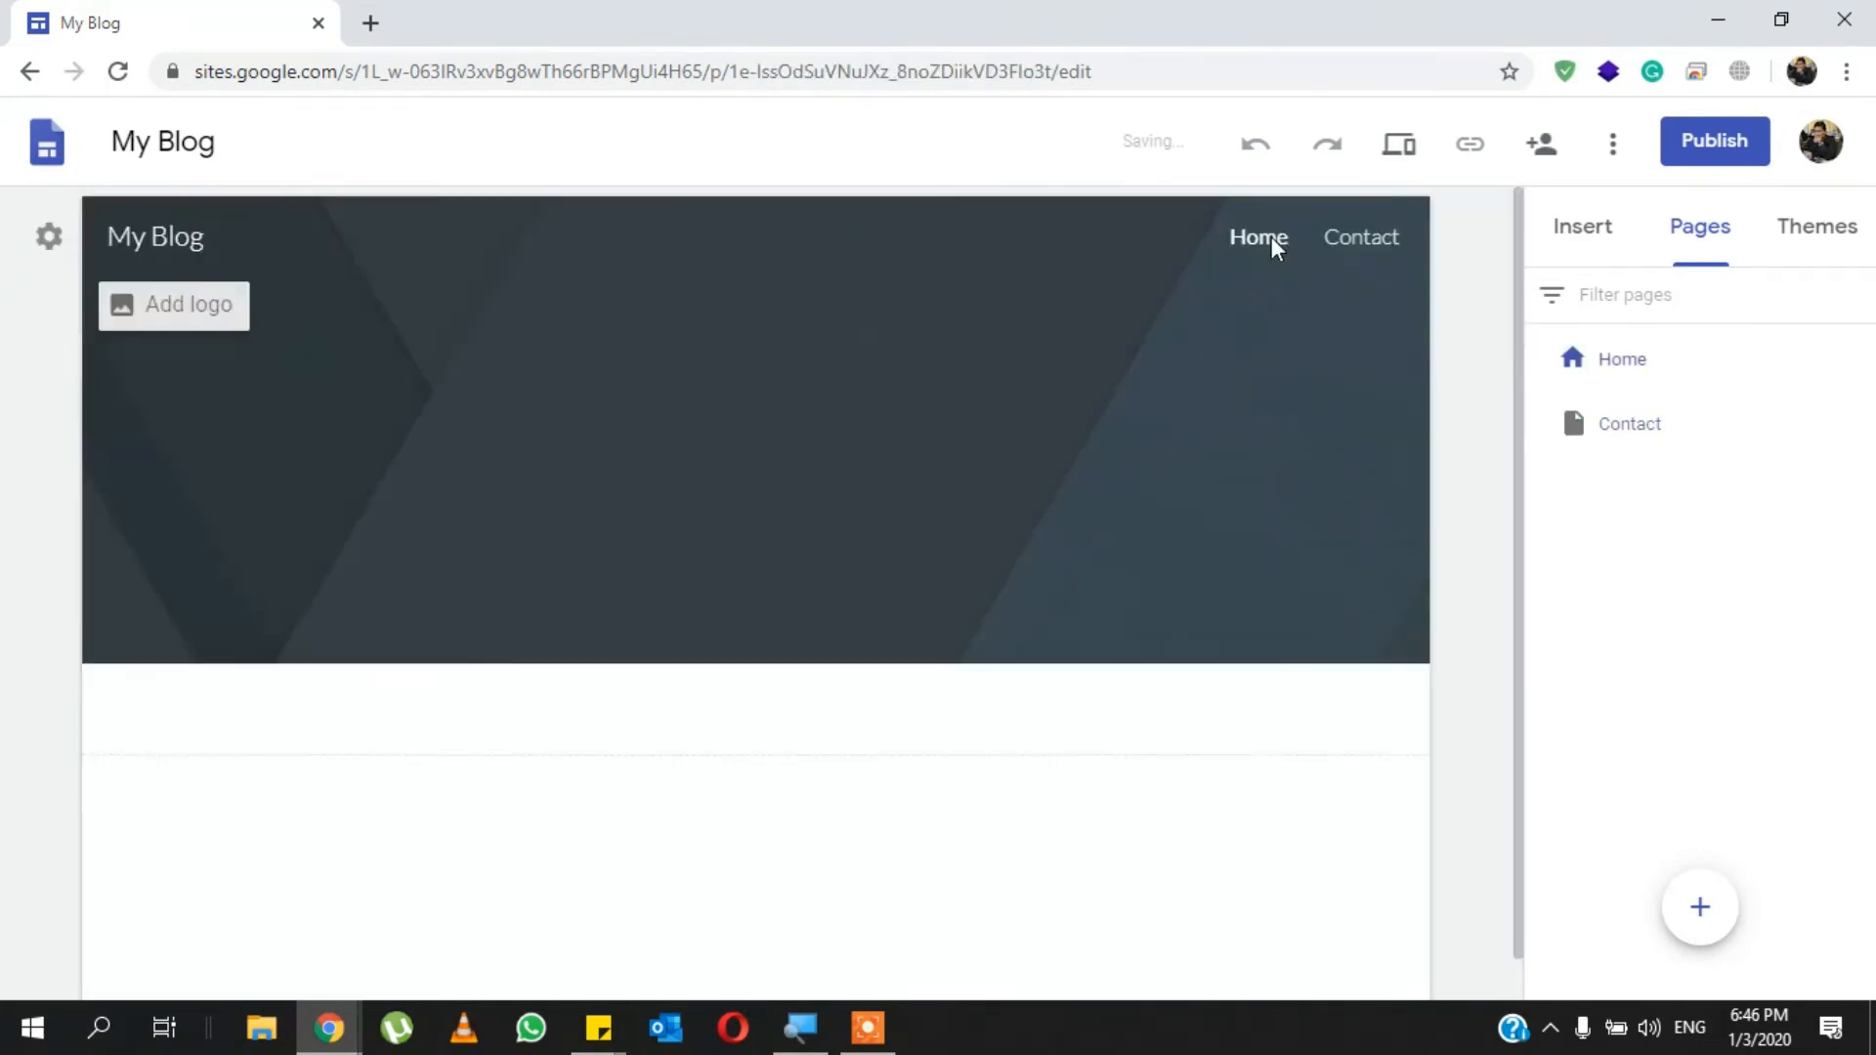
{"action": "left_click", "coordinate": [1347, 246]}
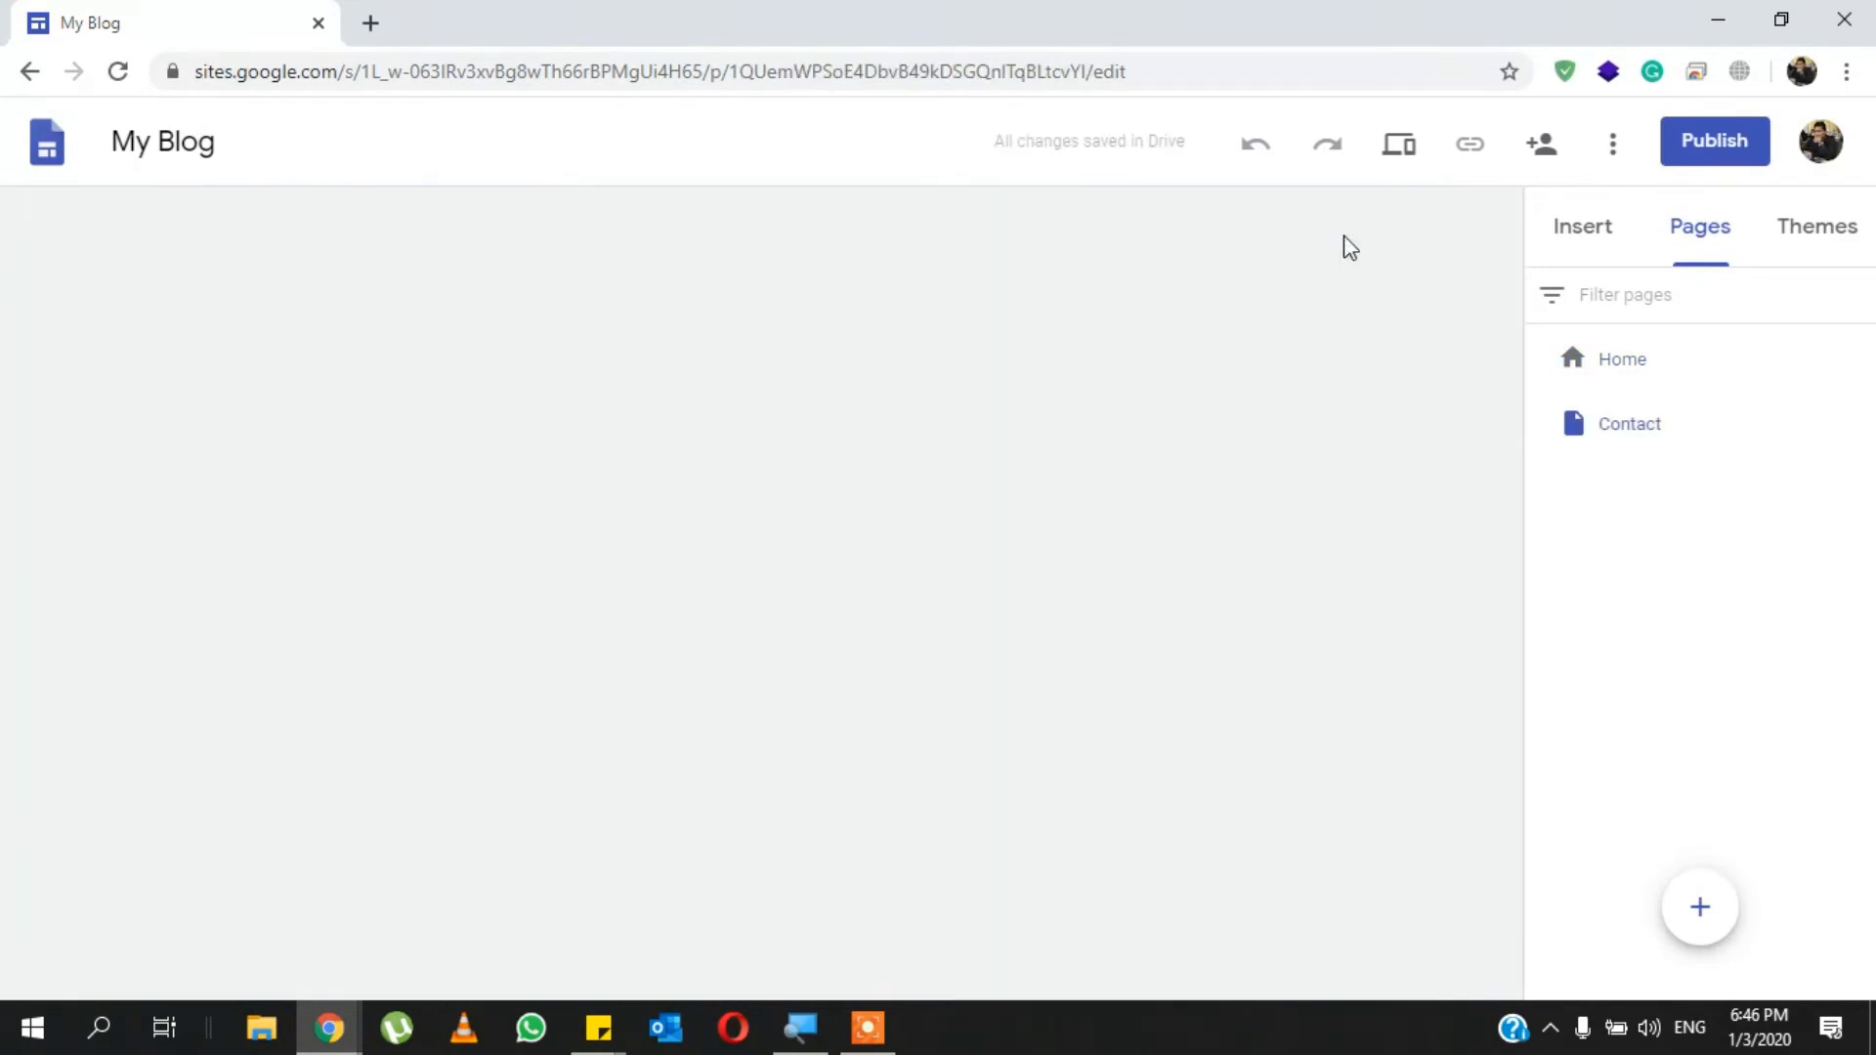
- Add a navigation link named "Google" to google.com.pk that opens in a new tab, and test it
{"action": "mouse_move", "coordinate": [1700, 938]}
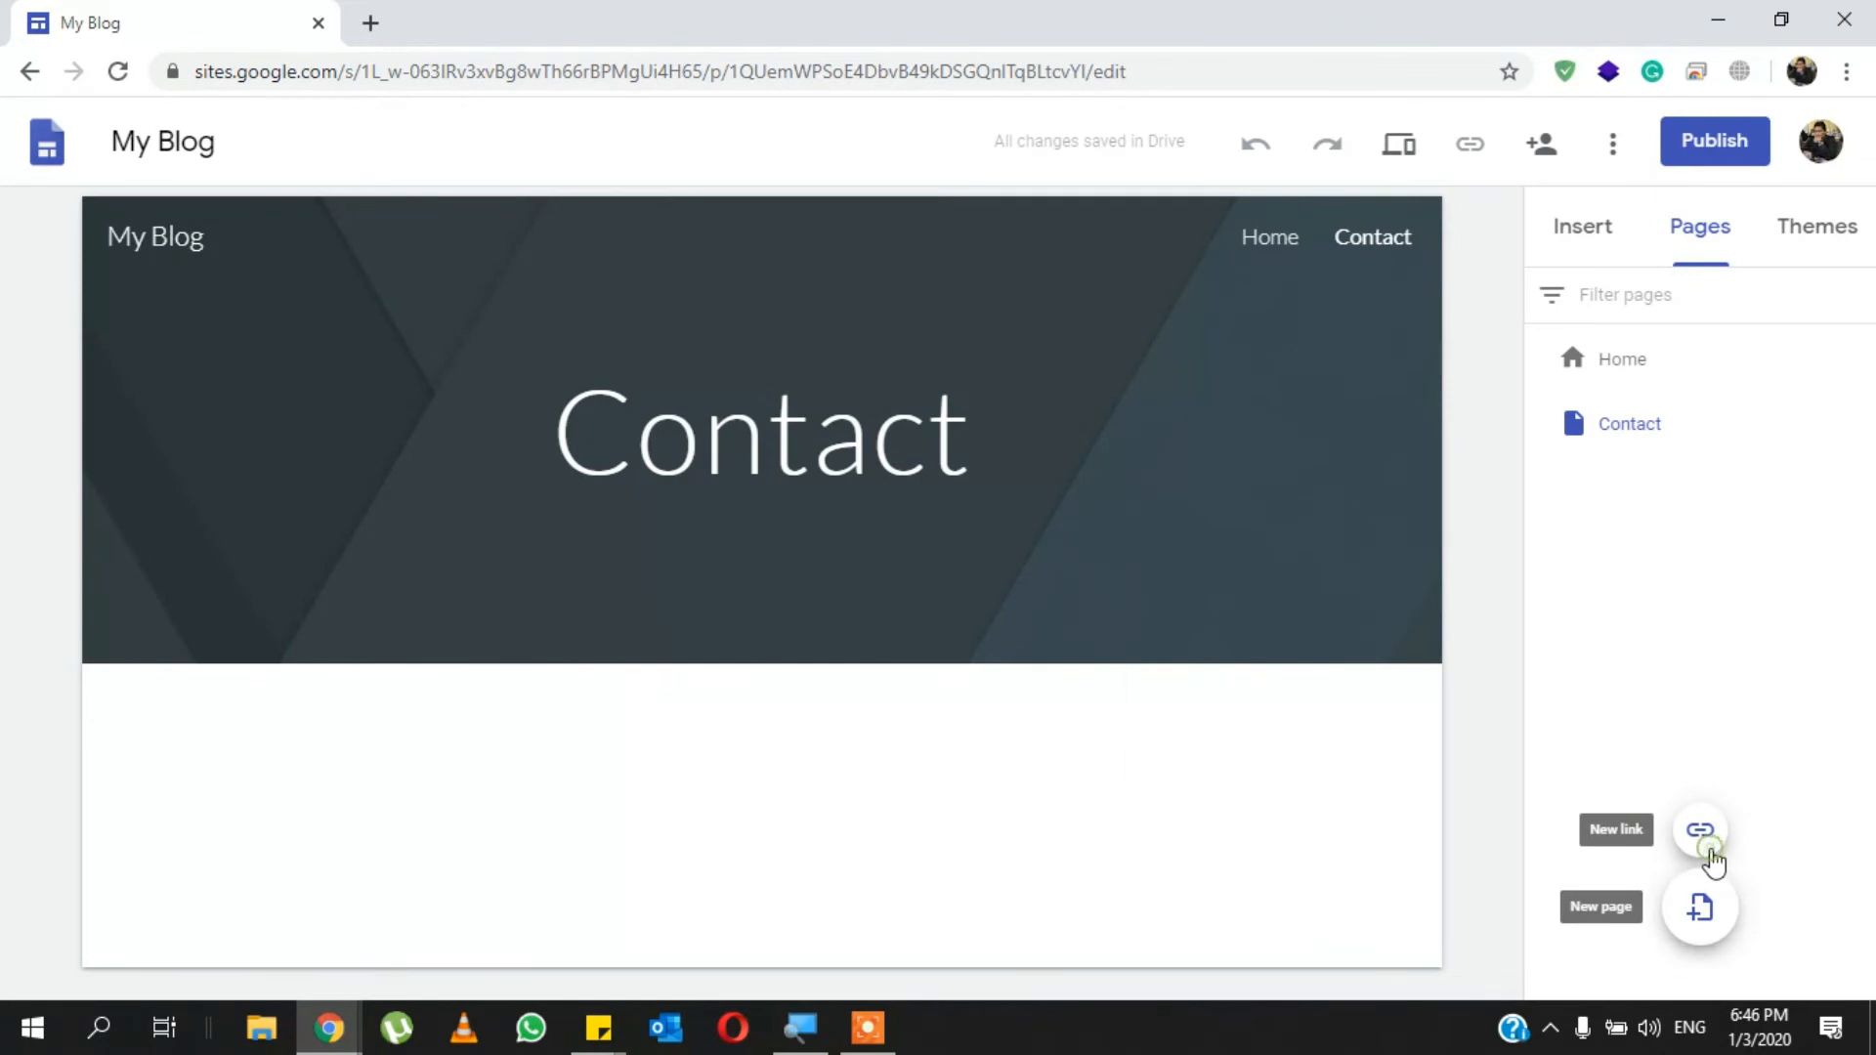
{"action": "left_click", "coordinate": [1708, 848]}
{"action": "type", "text": "g"}
{"action": "key", "text": "BackSpace"}
{"action": "type", "text": "google.com.pk"}
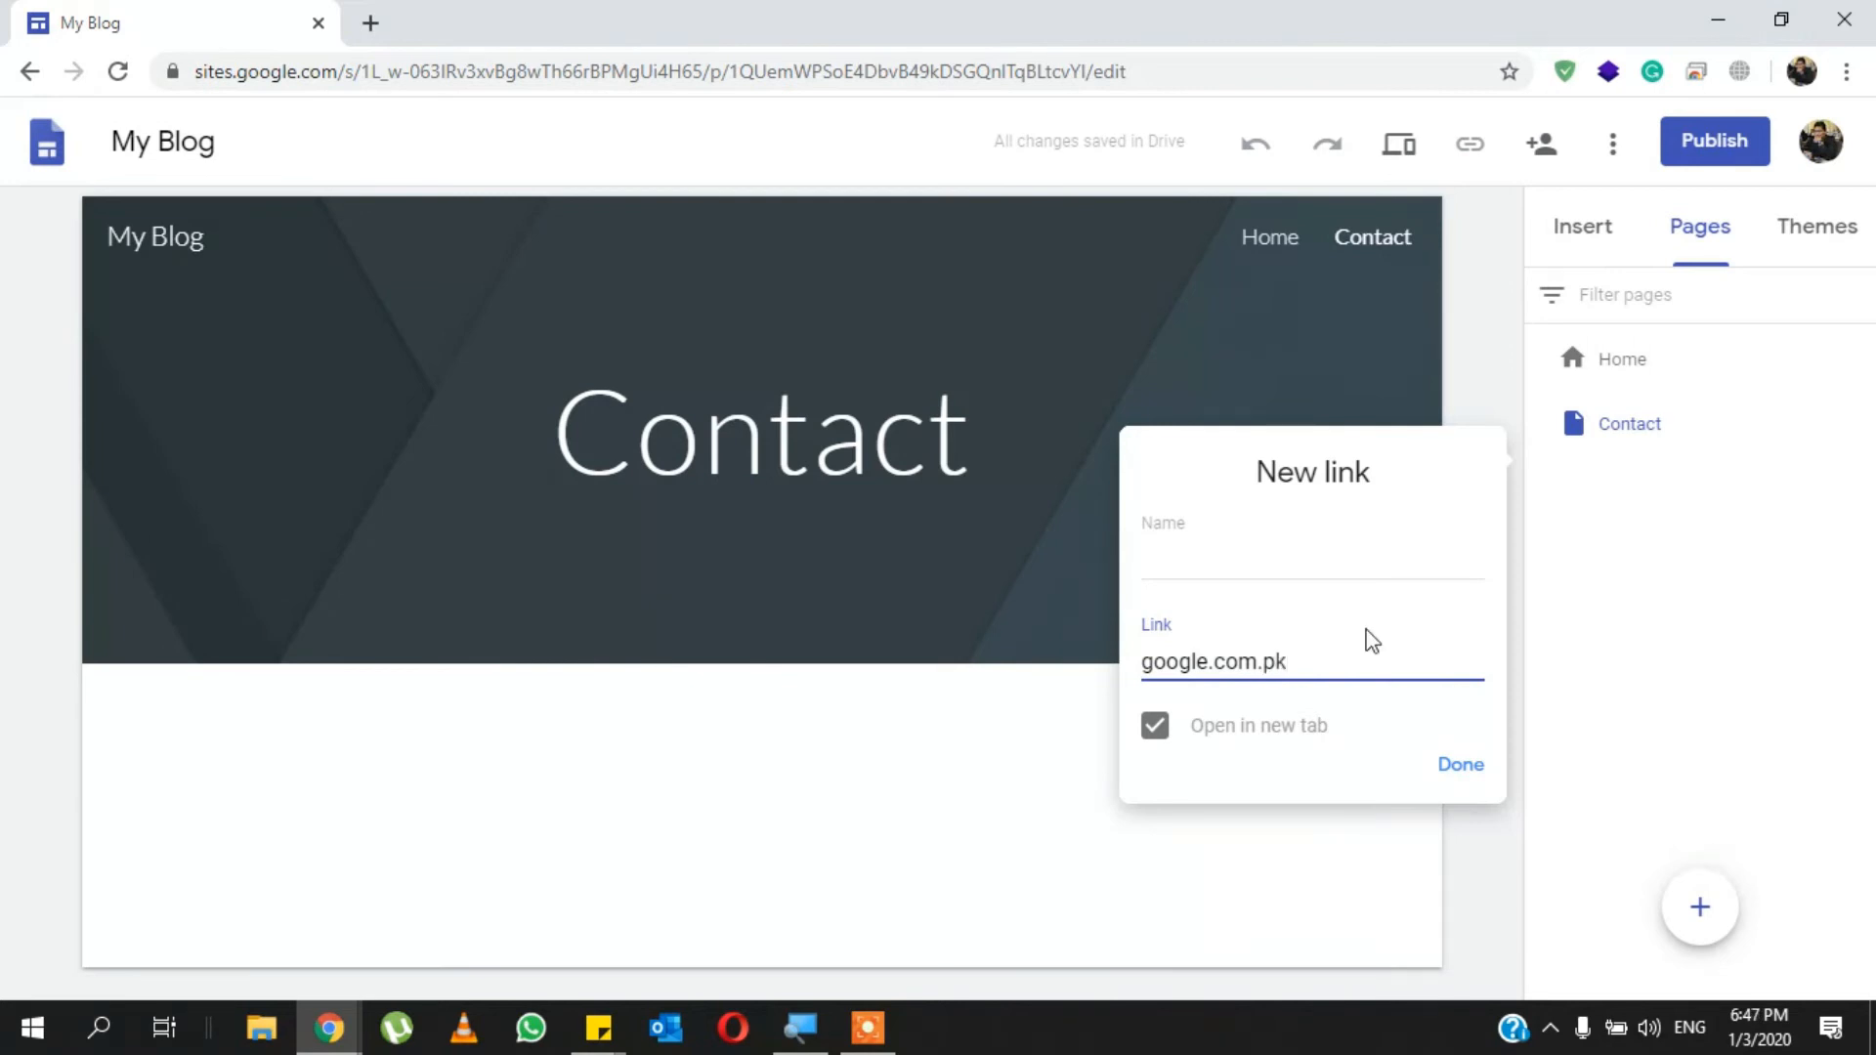
{"action": "left_click", "coordinate": [1302, 562]}
{"action": "type", "text": "Google"}
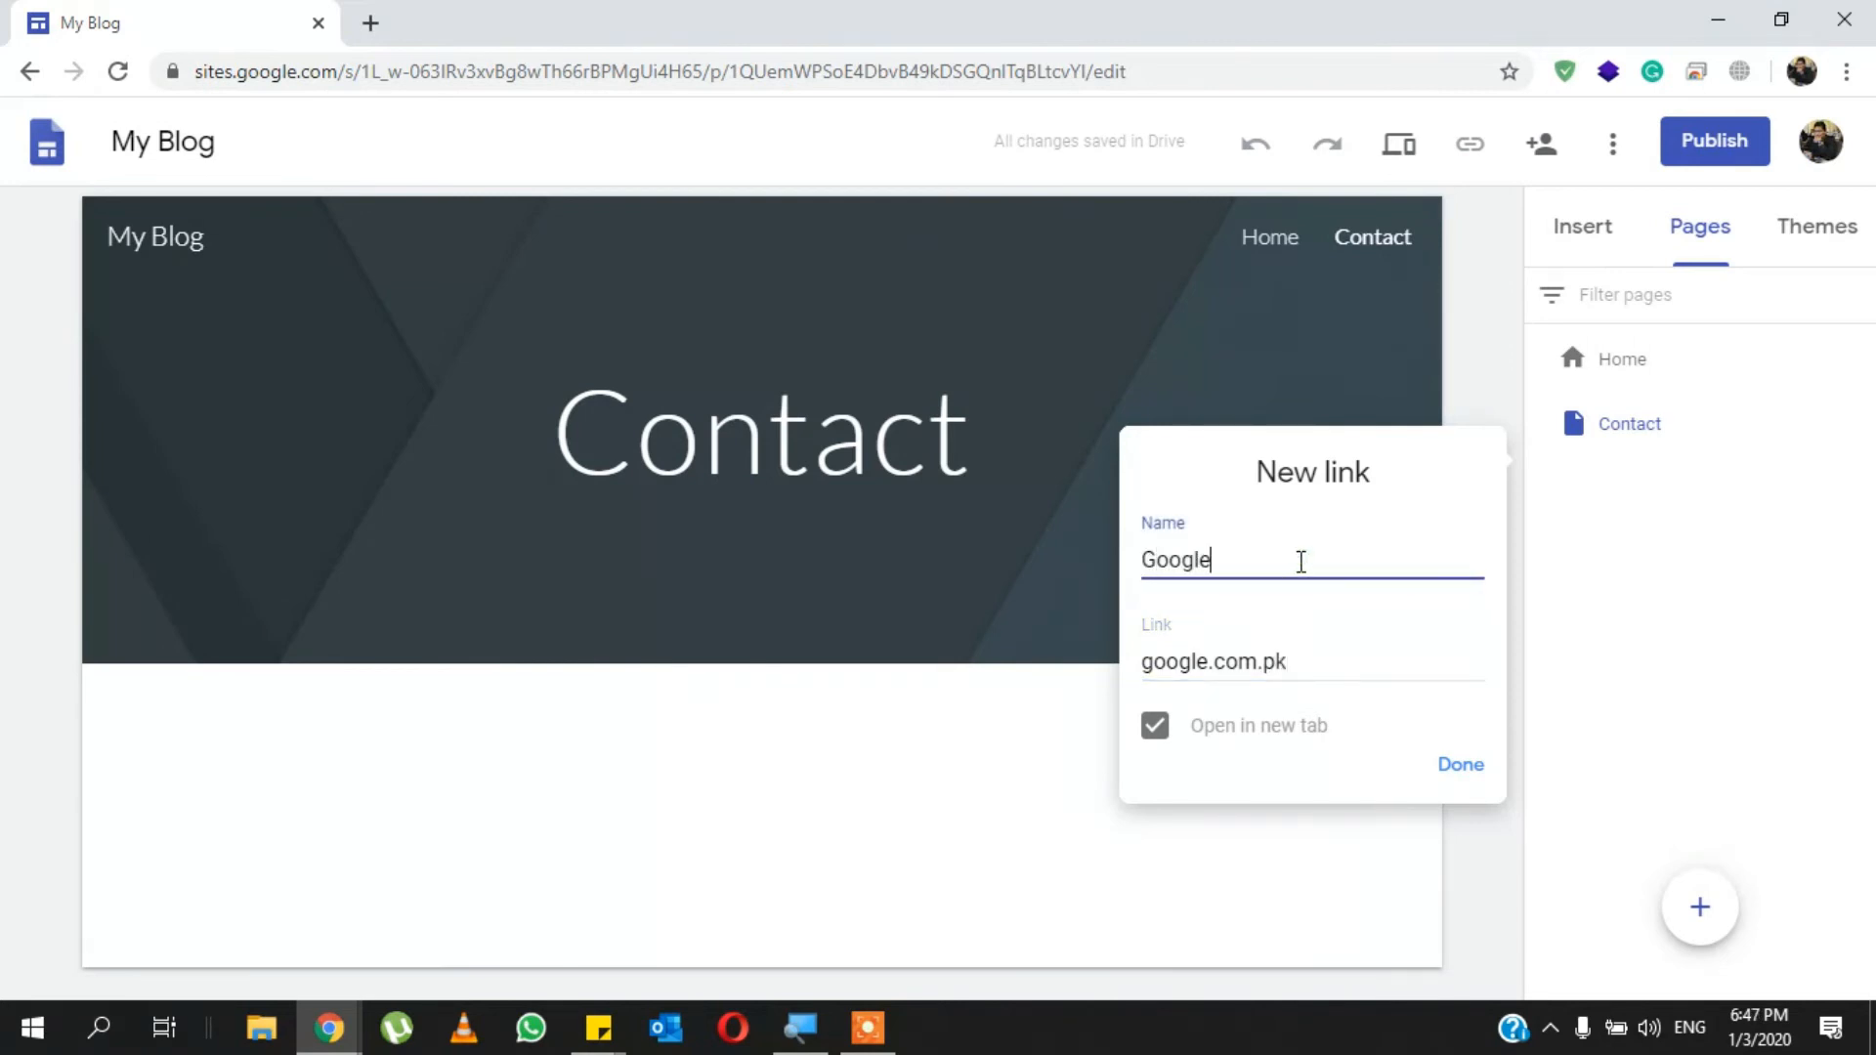
{"action": "left_click", "coordinate": [1457, 765]}
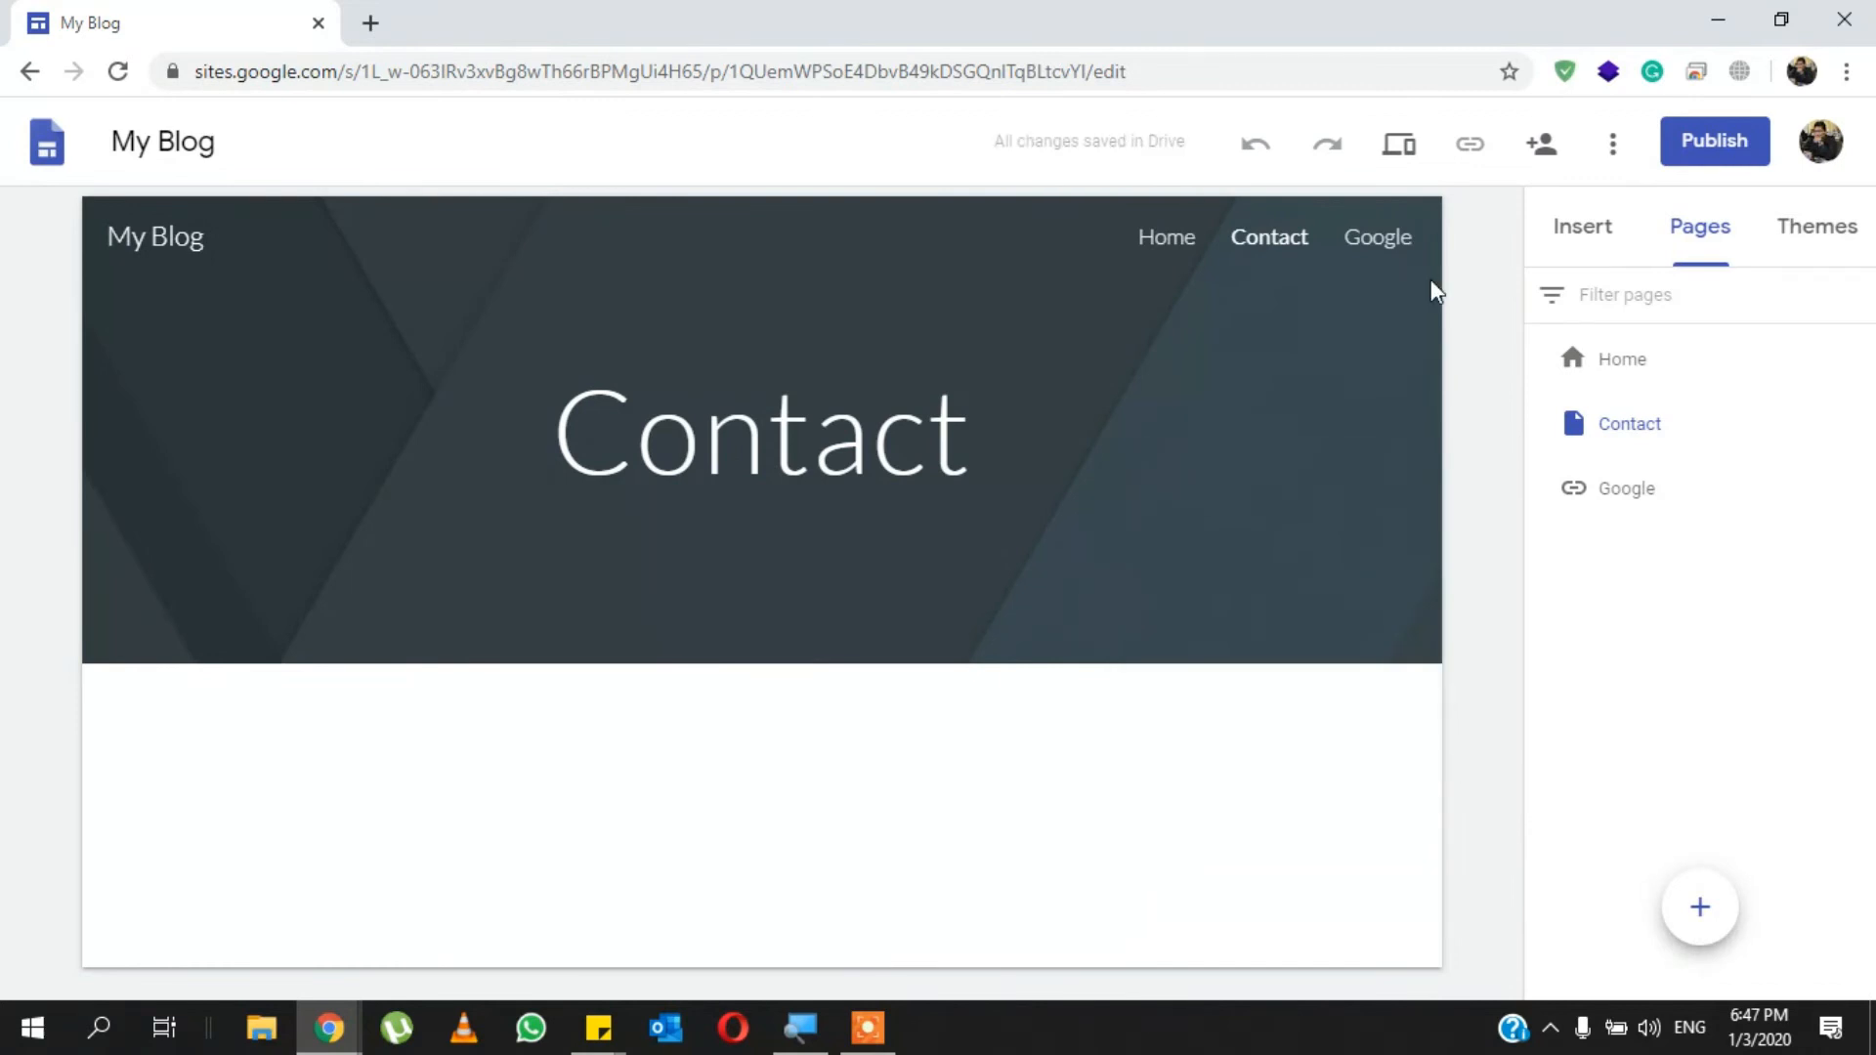
{"action": "left_click", "coordinate": [1386, 249]}
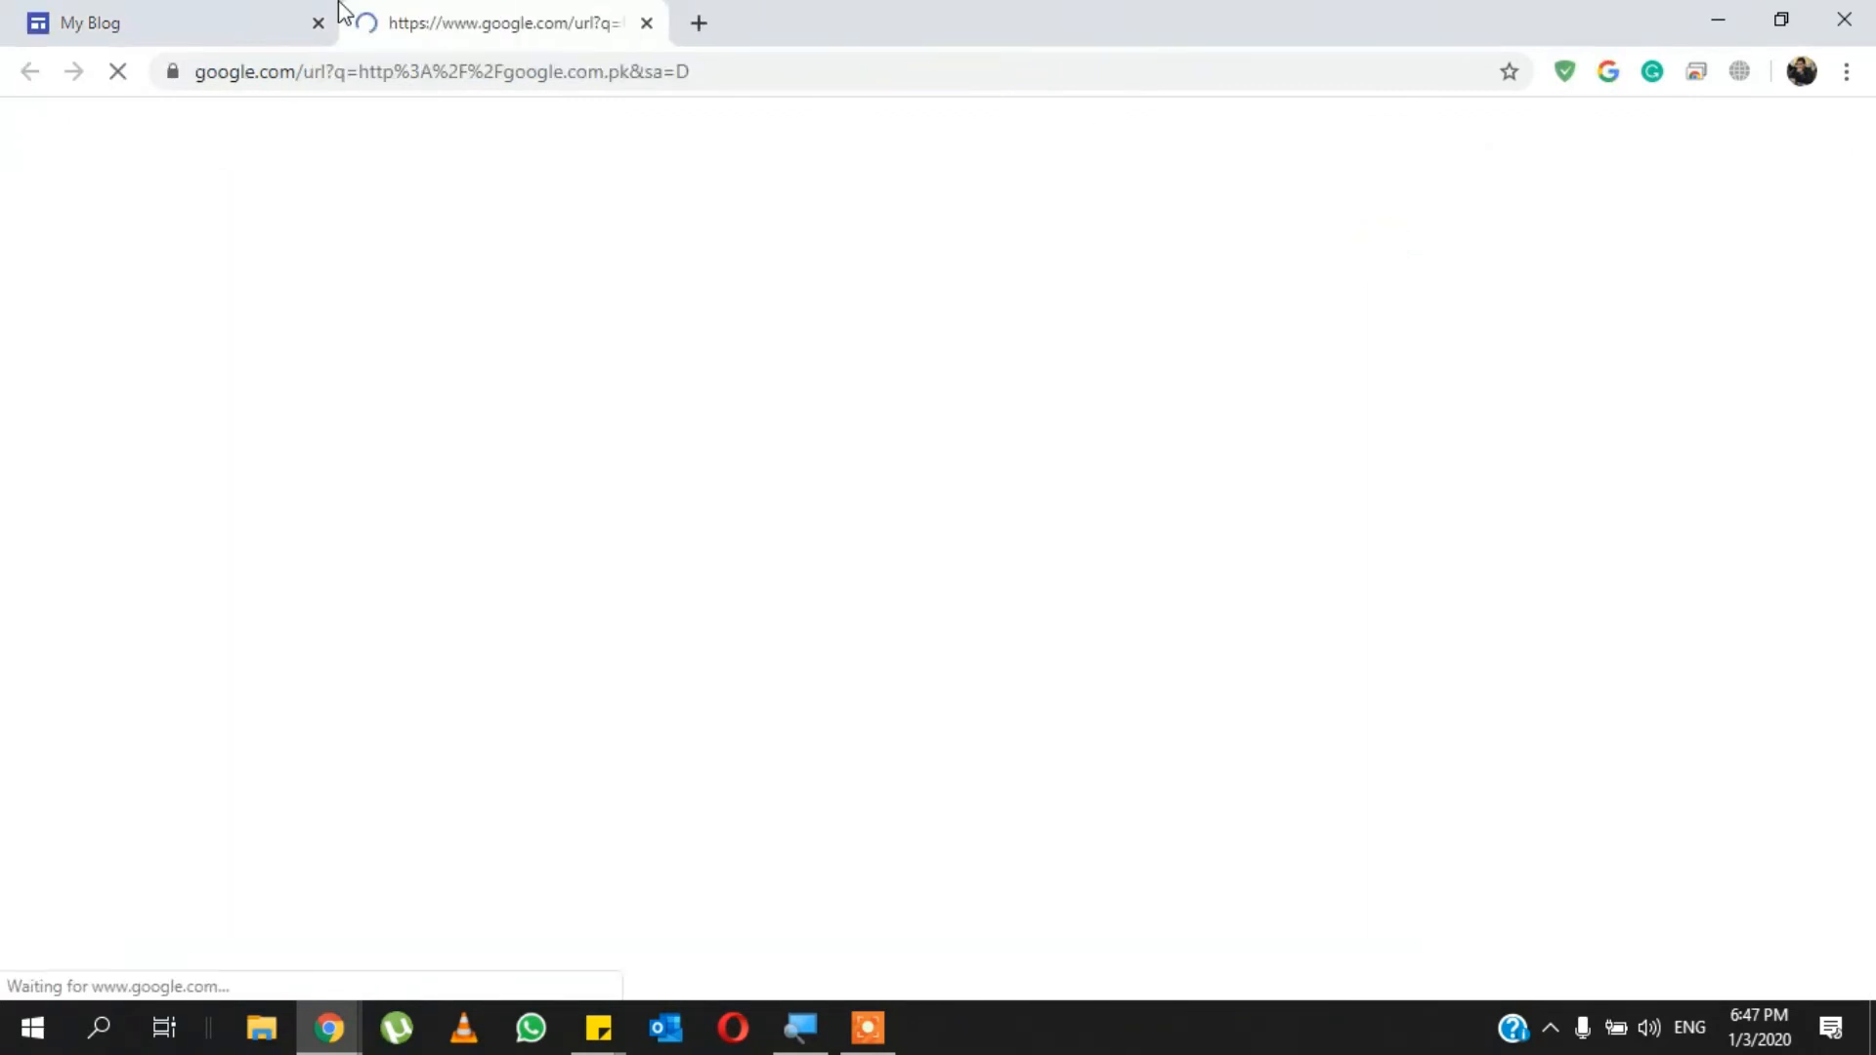
{"action": "left_click", "coordinate": [259, 13]}
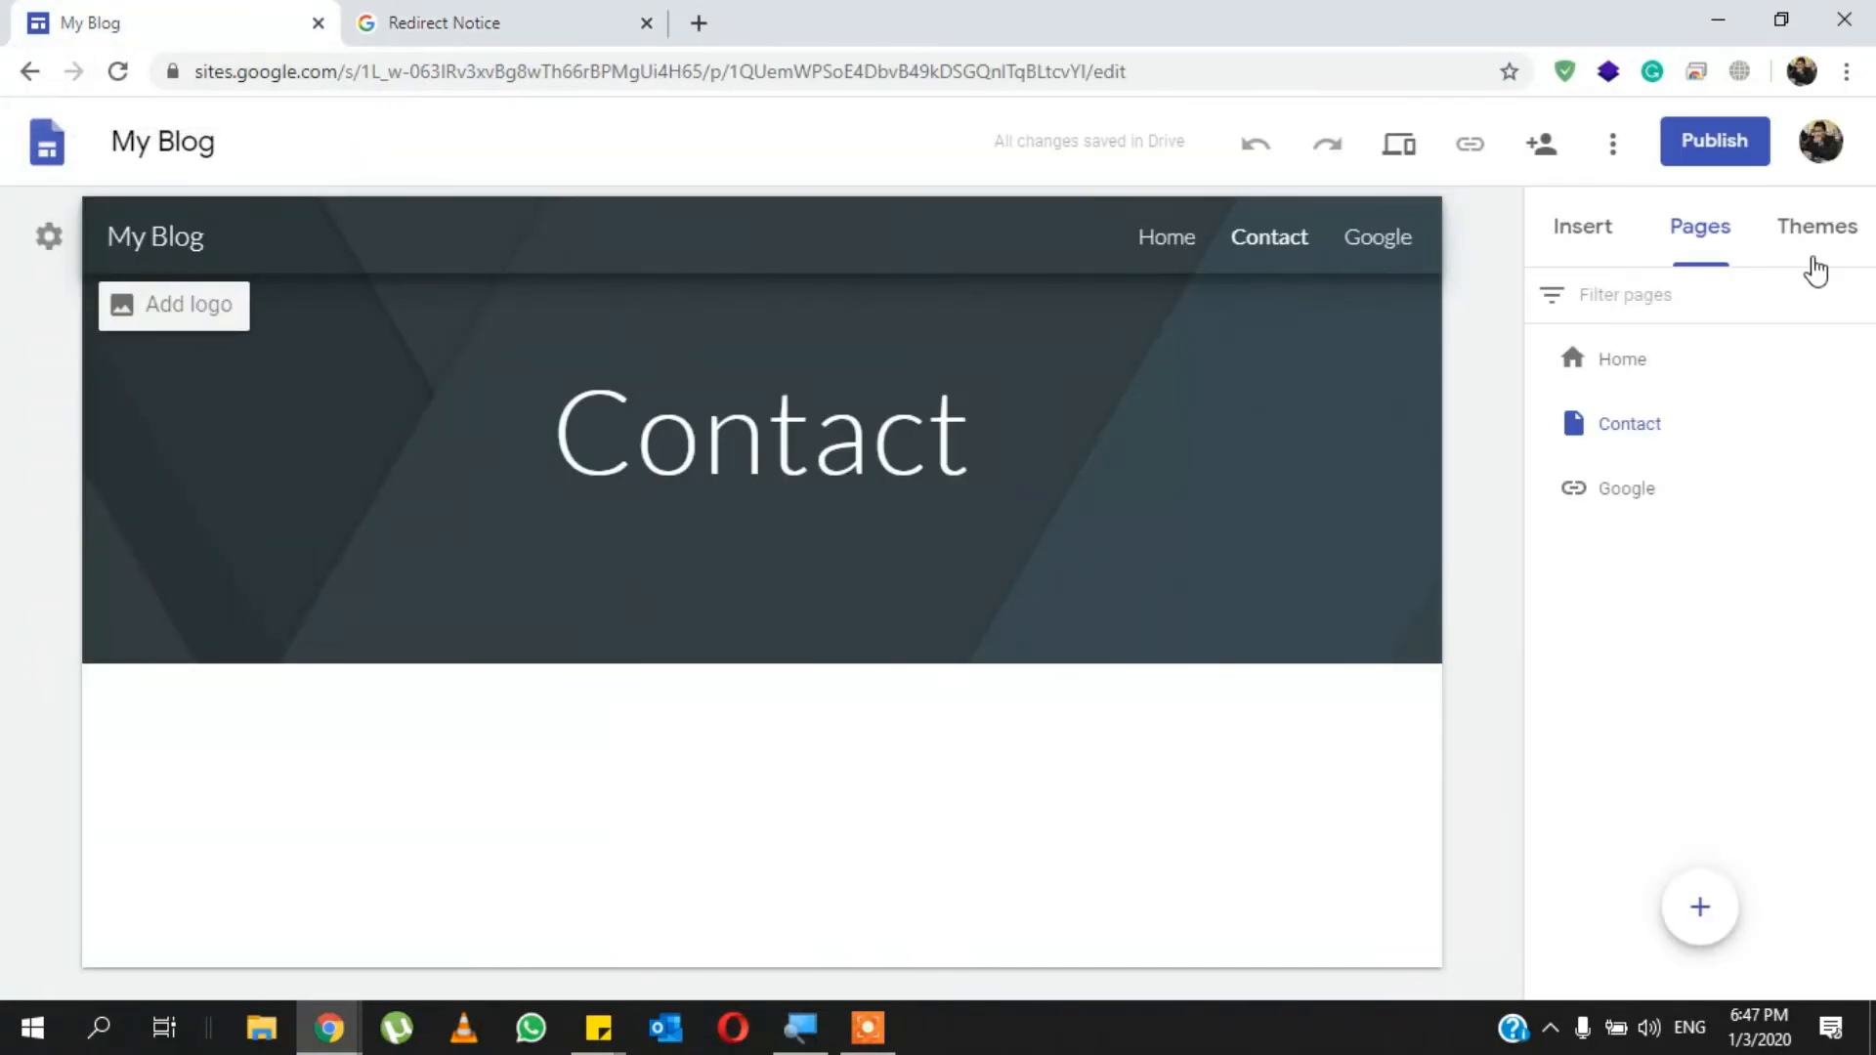
- Browse the available themes and font styles, and apply the Level theme to the site
{"action": "left_click", "coordinate": [1818, 228]}
{"action": "scroll", "coordinate": [1670, 645], "scroll_direction": "down", "scroll_amount": 3}
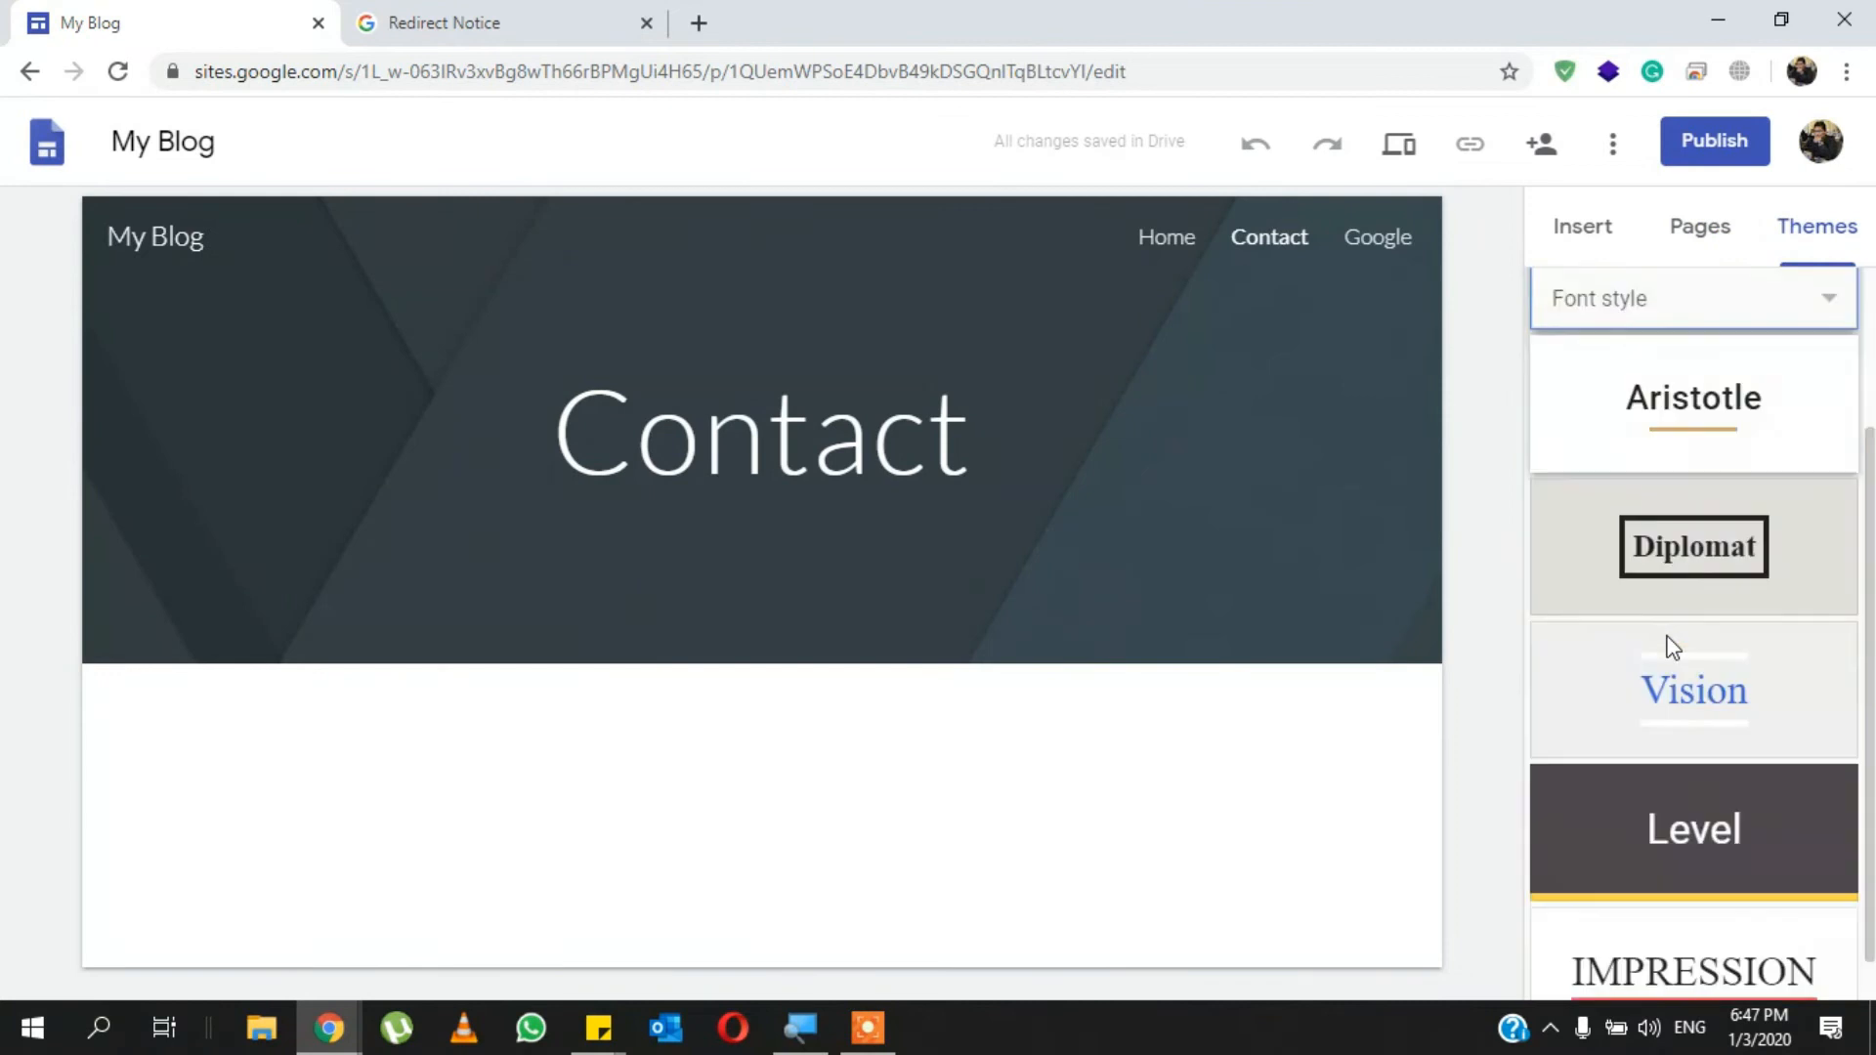
{"action": "scroll", "coordinate": [1672, 648], "scroll_direction": "up", "scroll_amount": 3}
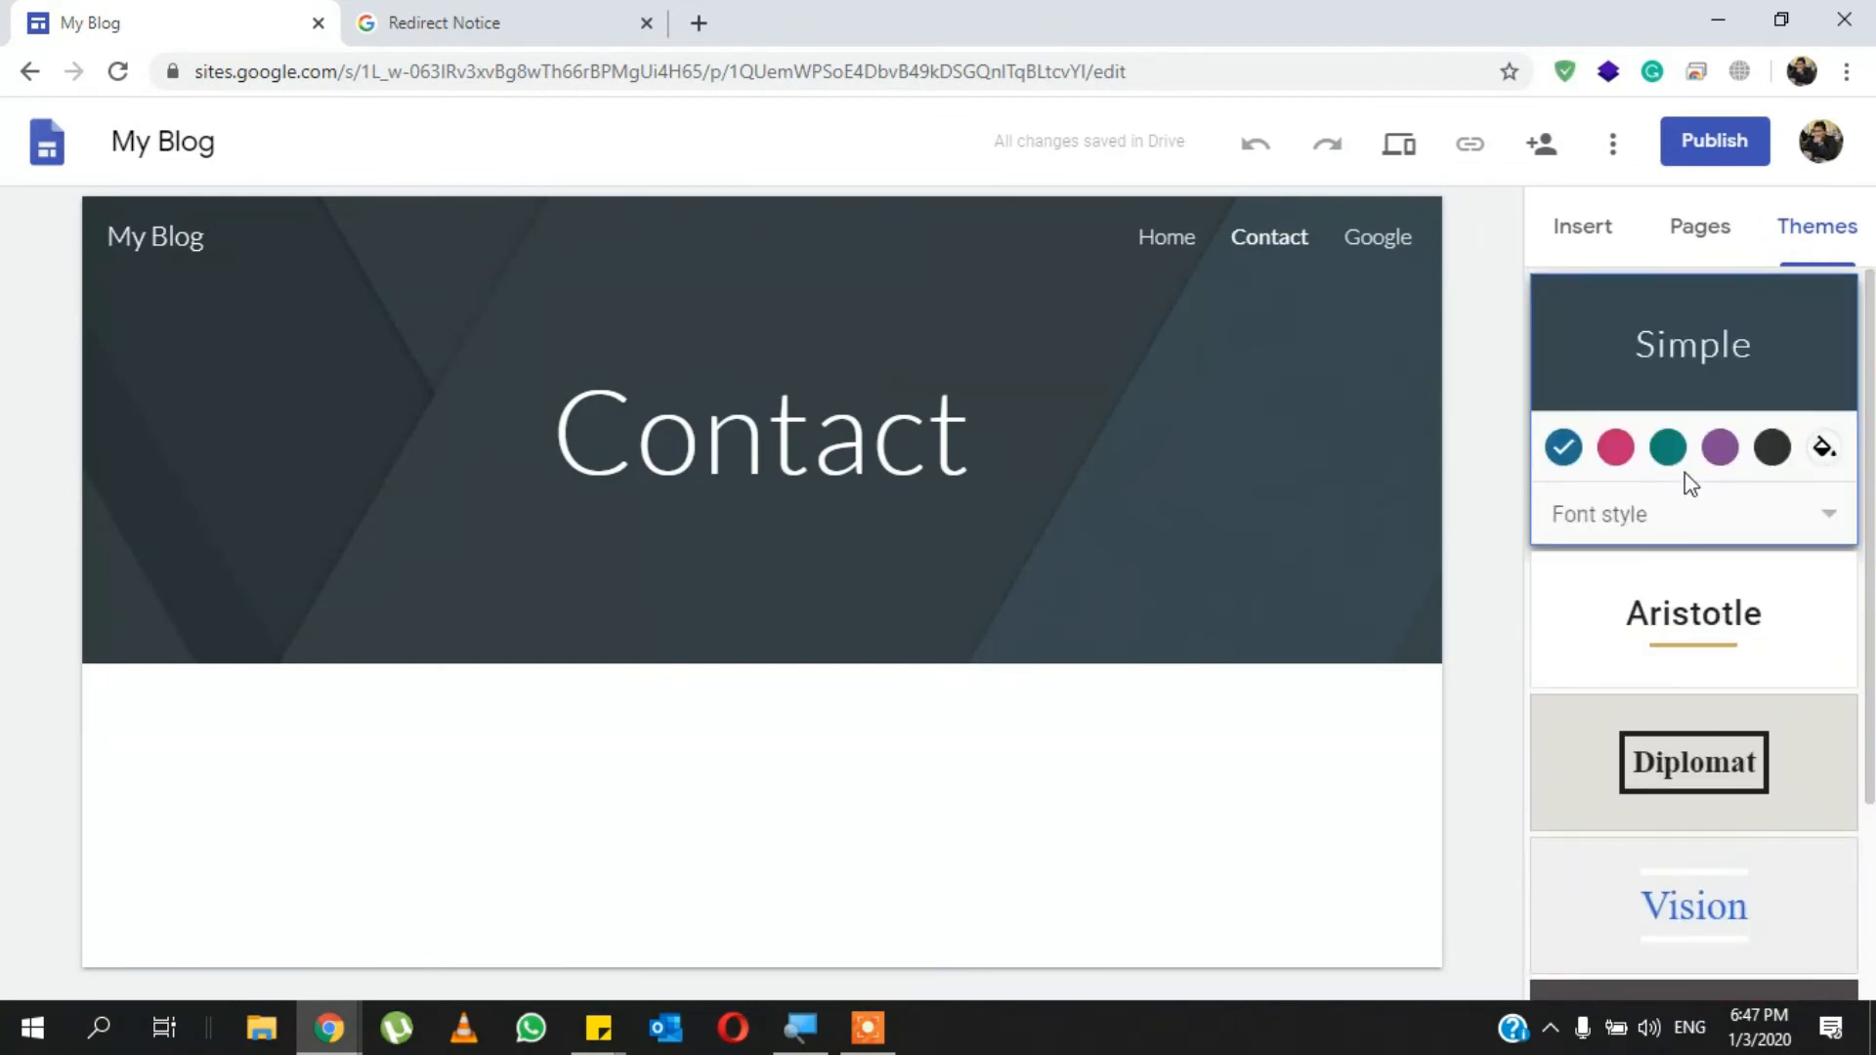
{"action": "left_click", "coordinate": [1727, 529]}
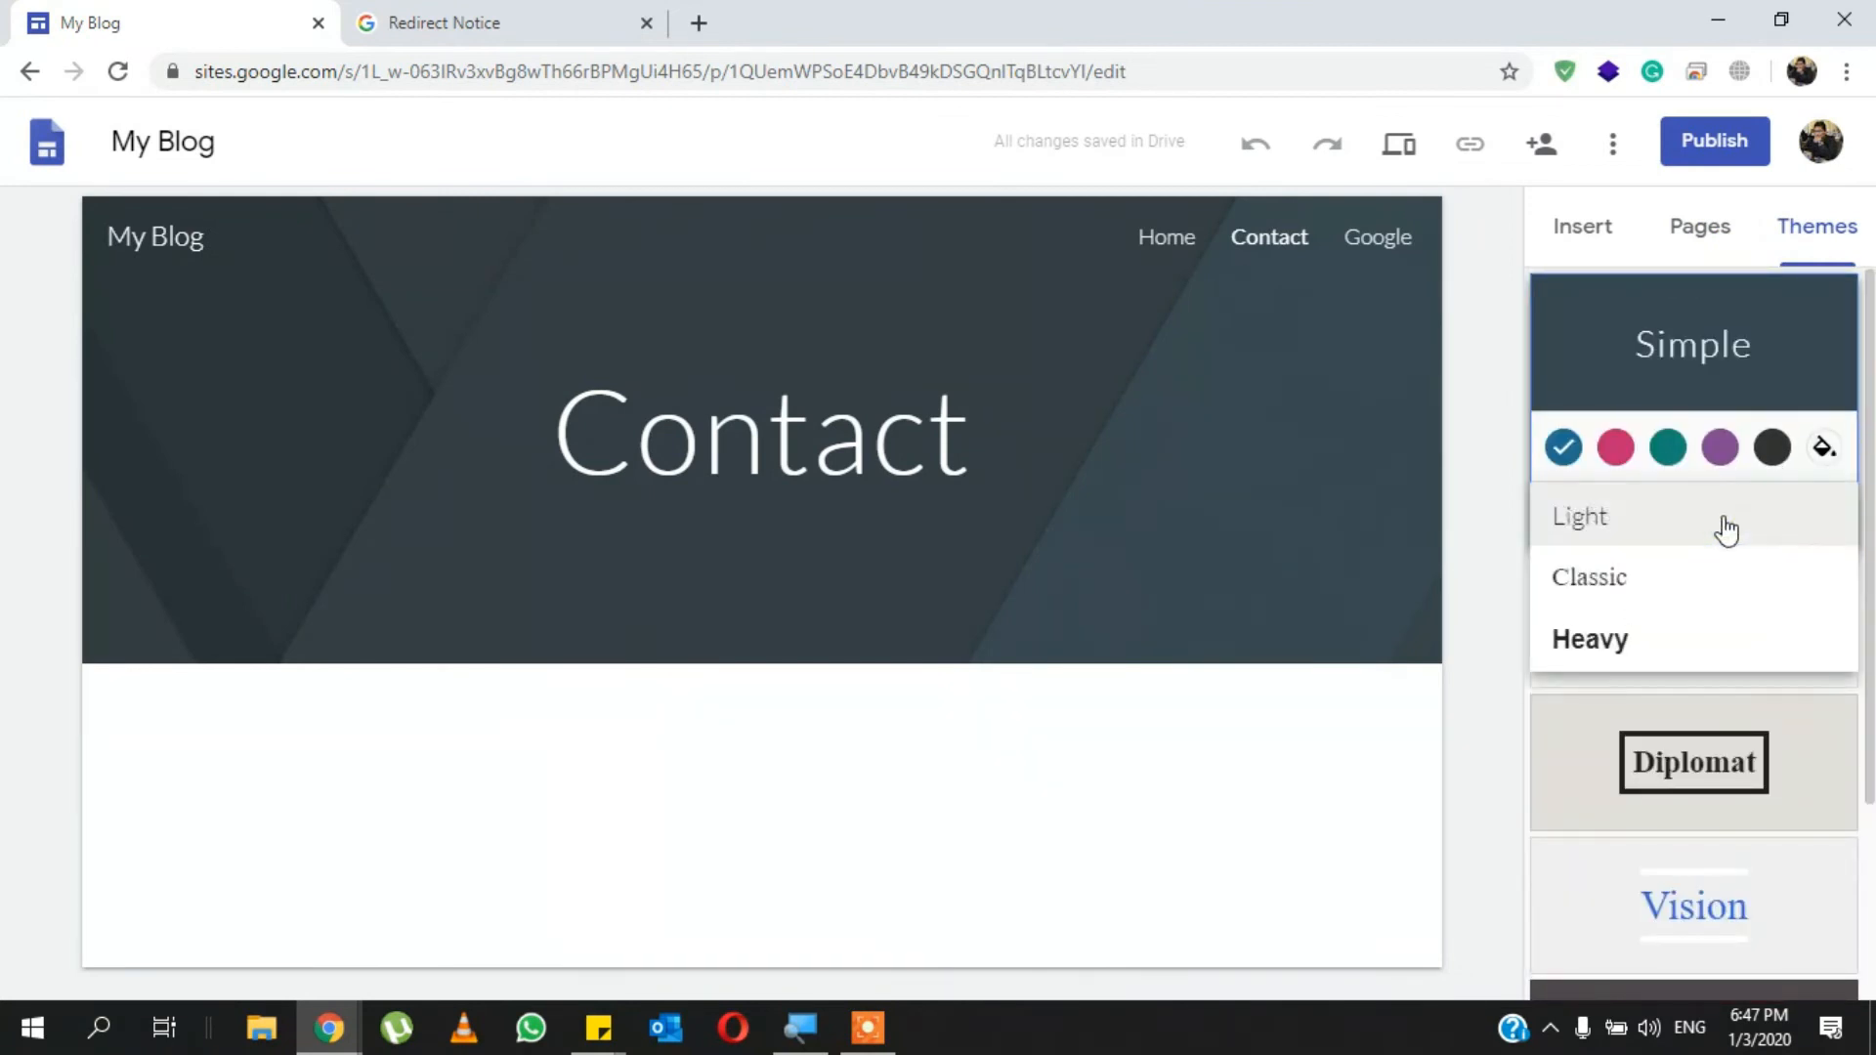
{"action": "left_click", "coordinate": [1448, 396]}
{"action": "scroll", "coordinate": [1567, 537], "scroll_direction": "down", "scroll_amount": 3}
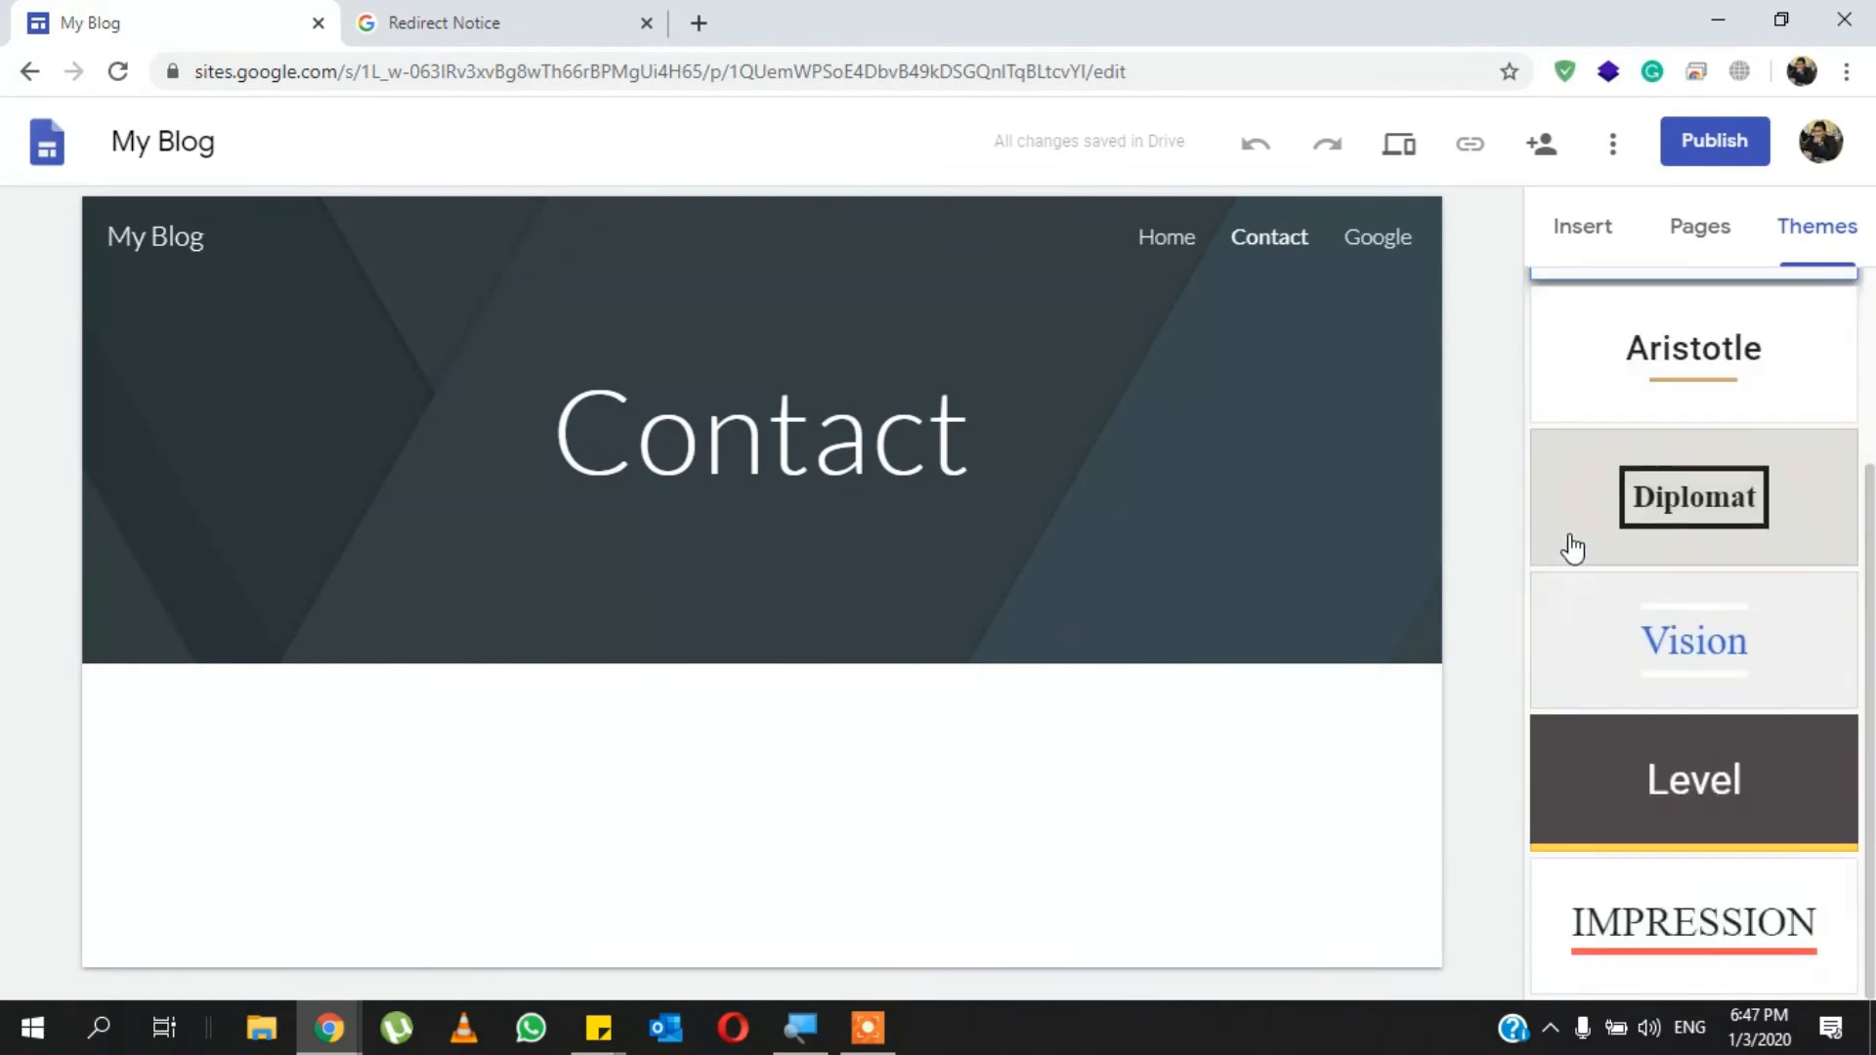
{"action": "left_click", "coordinate": [1704, 801]}
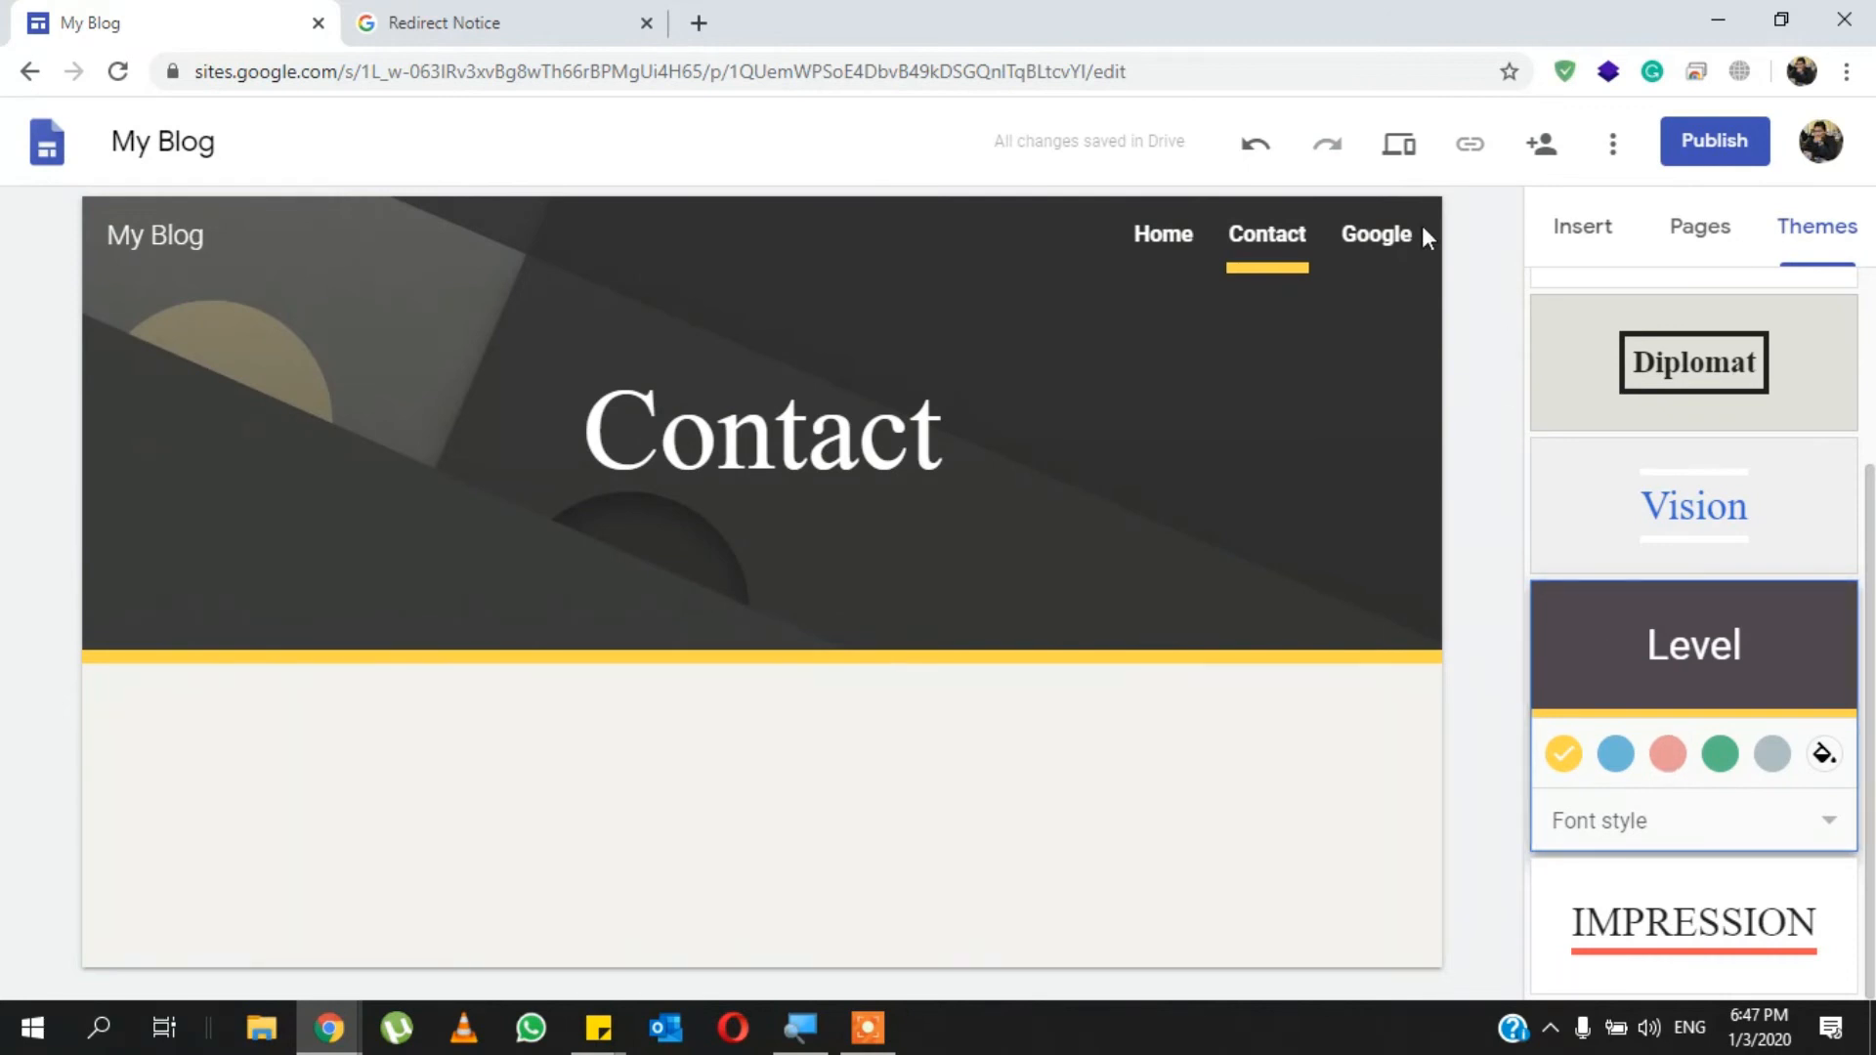
- Examine the Home page and its header in the newly applied theme
{"action": "left_click", "coordinate": [1159, 236]}
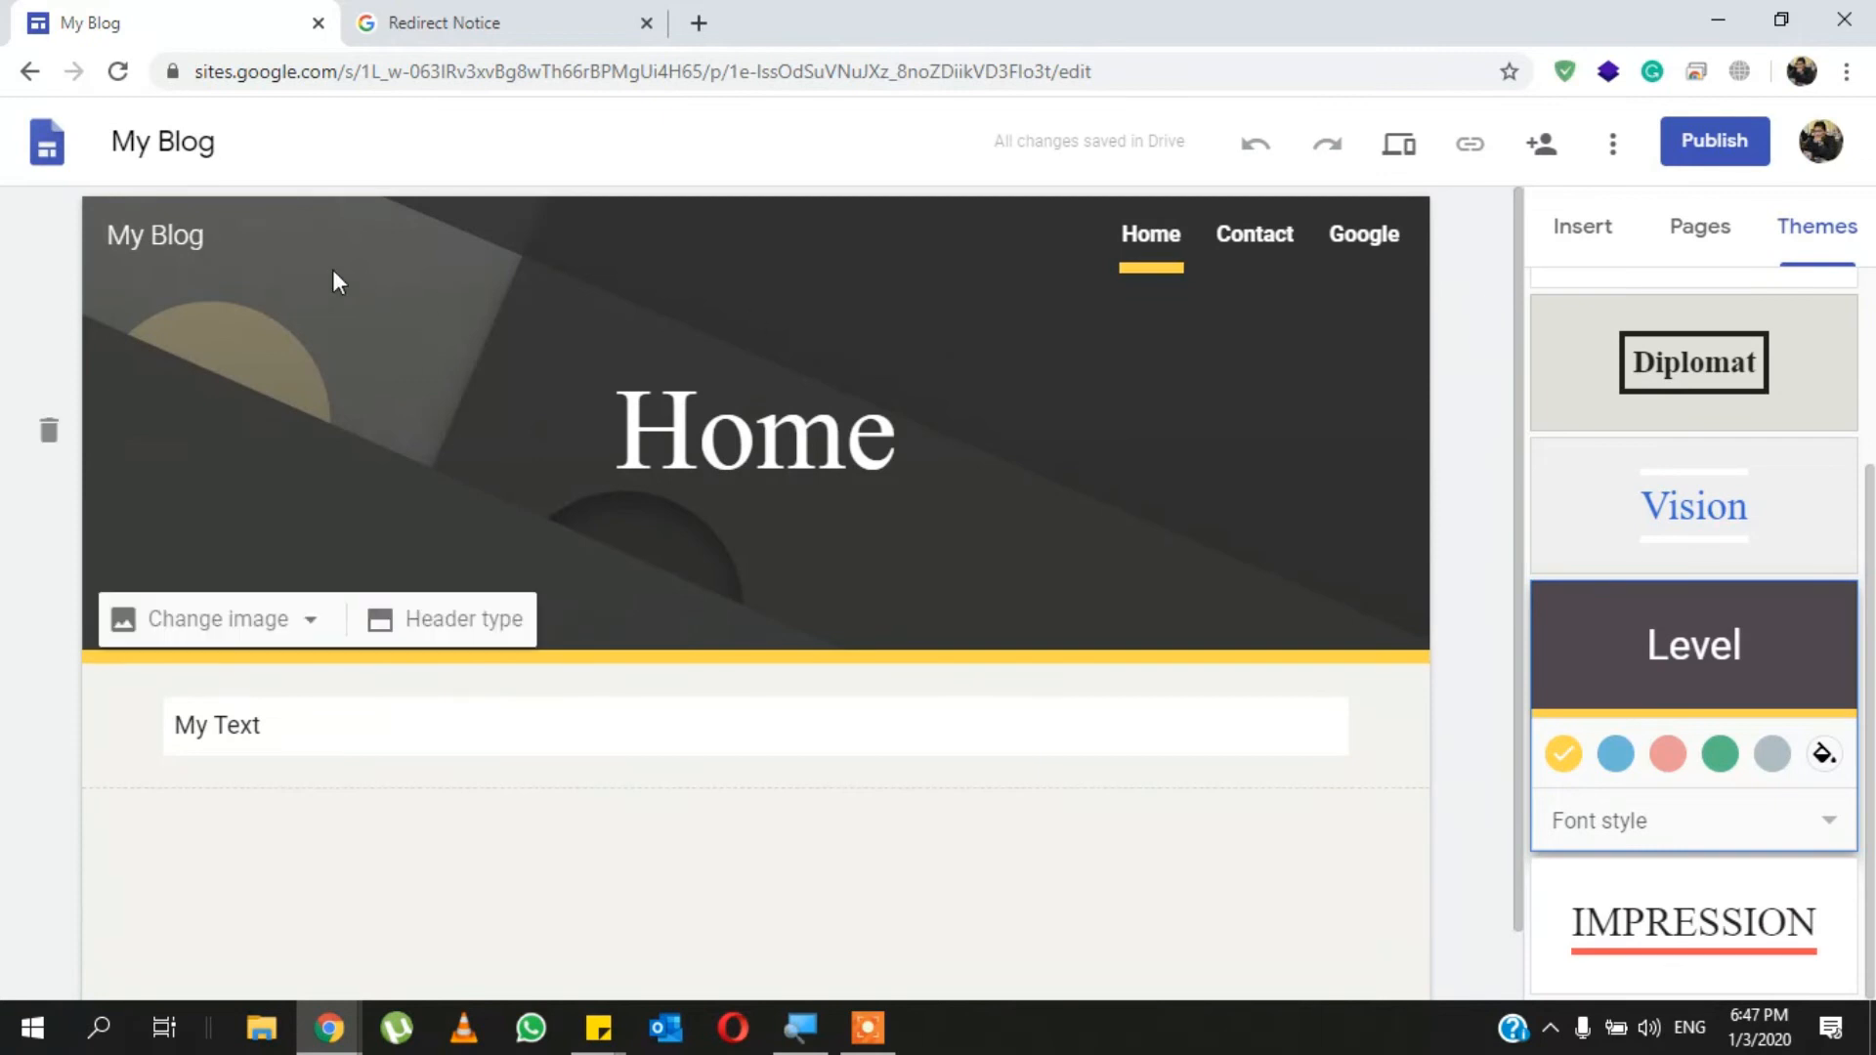
{"action": "left_click", "coordinate": [272, 376]}
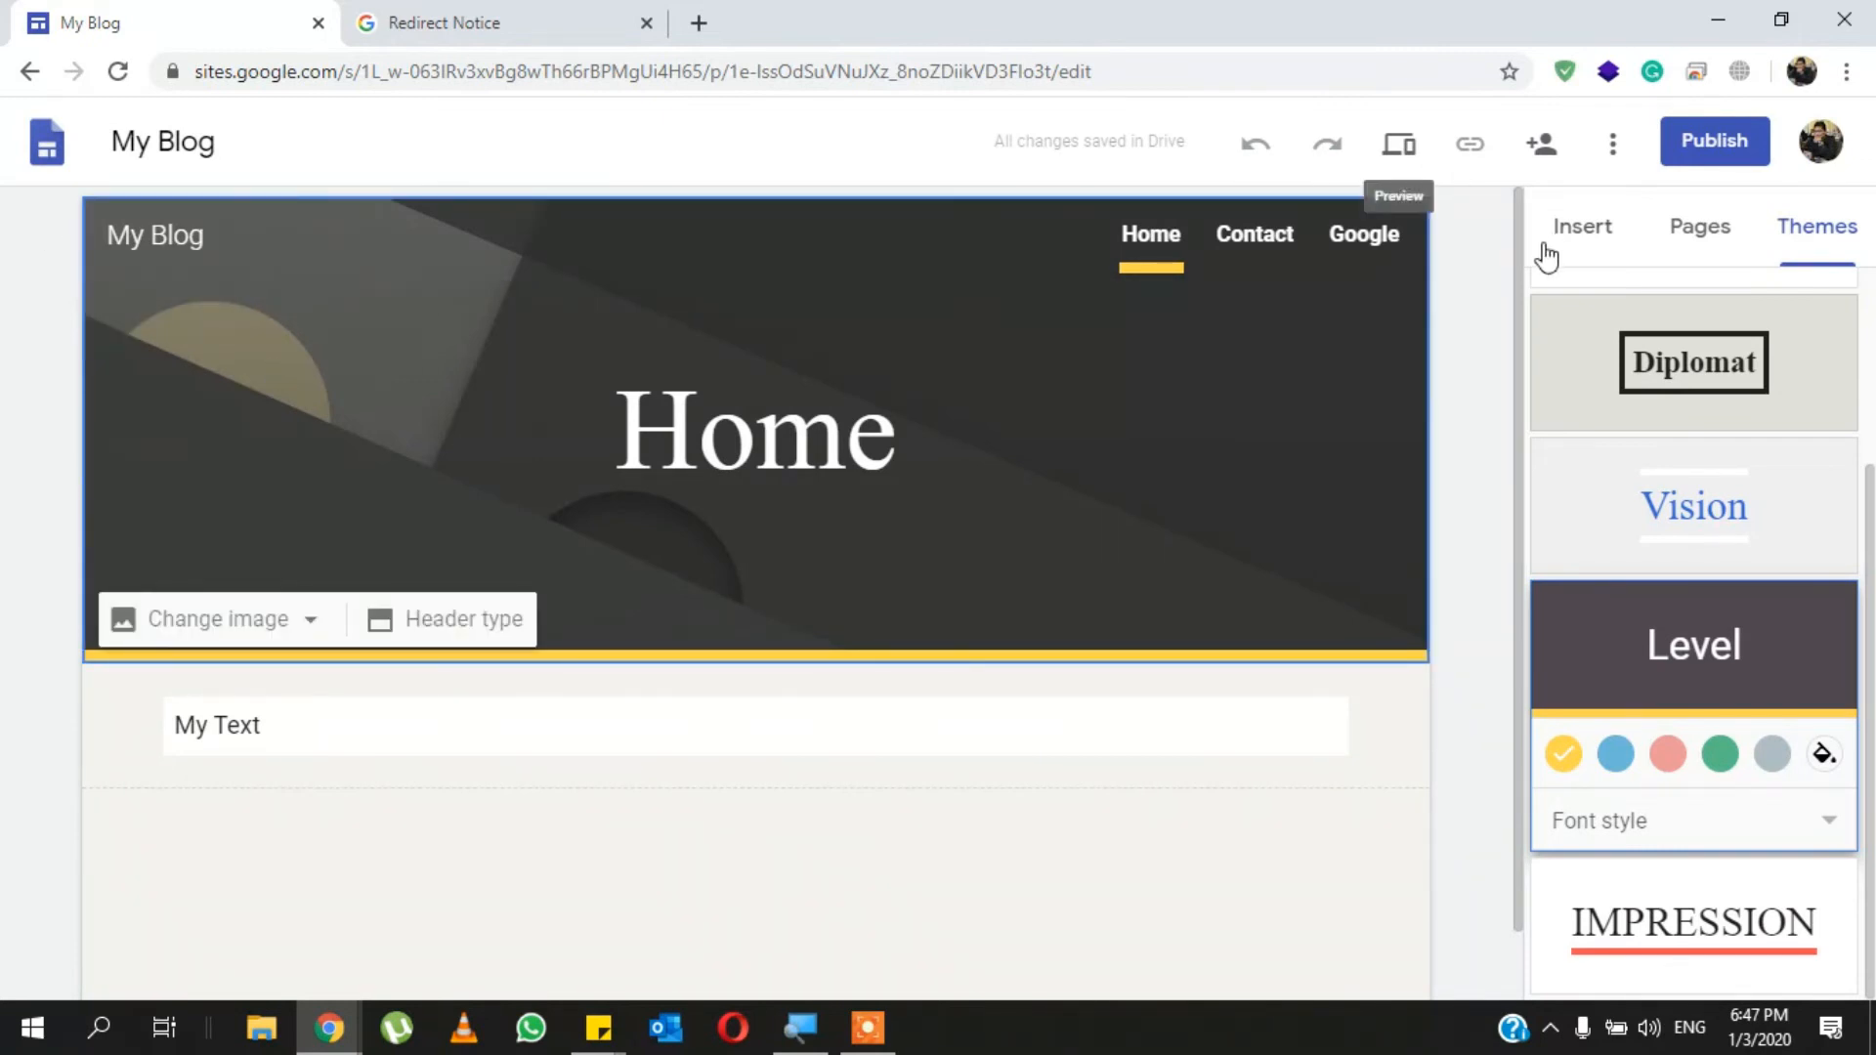
{"action": "left_click", "coordinate": [1500, 302]}
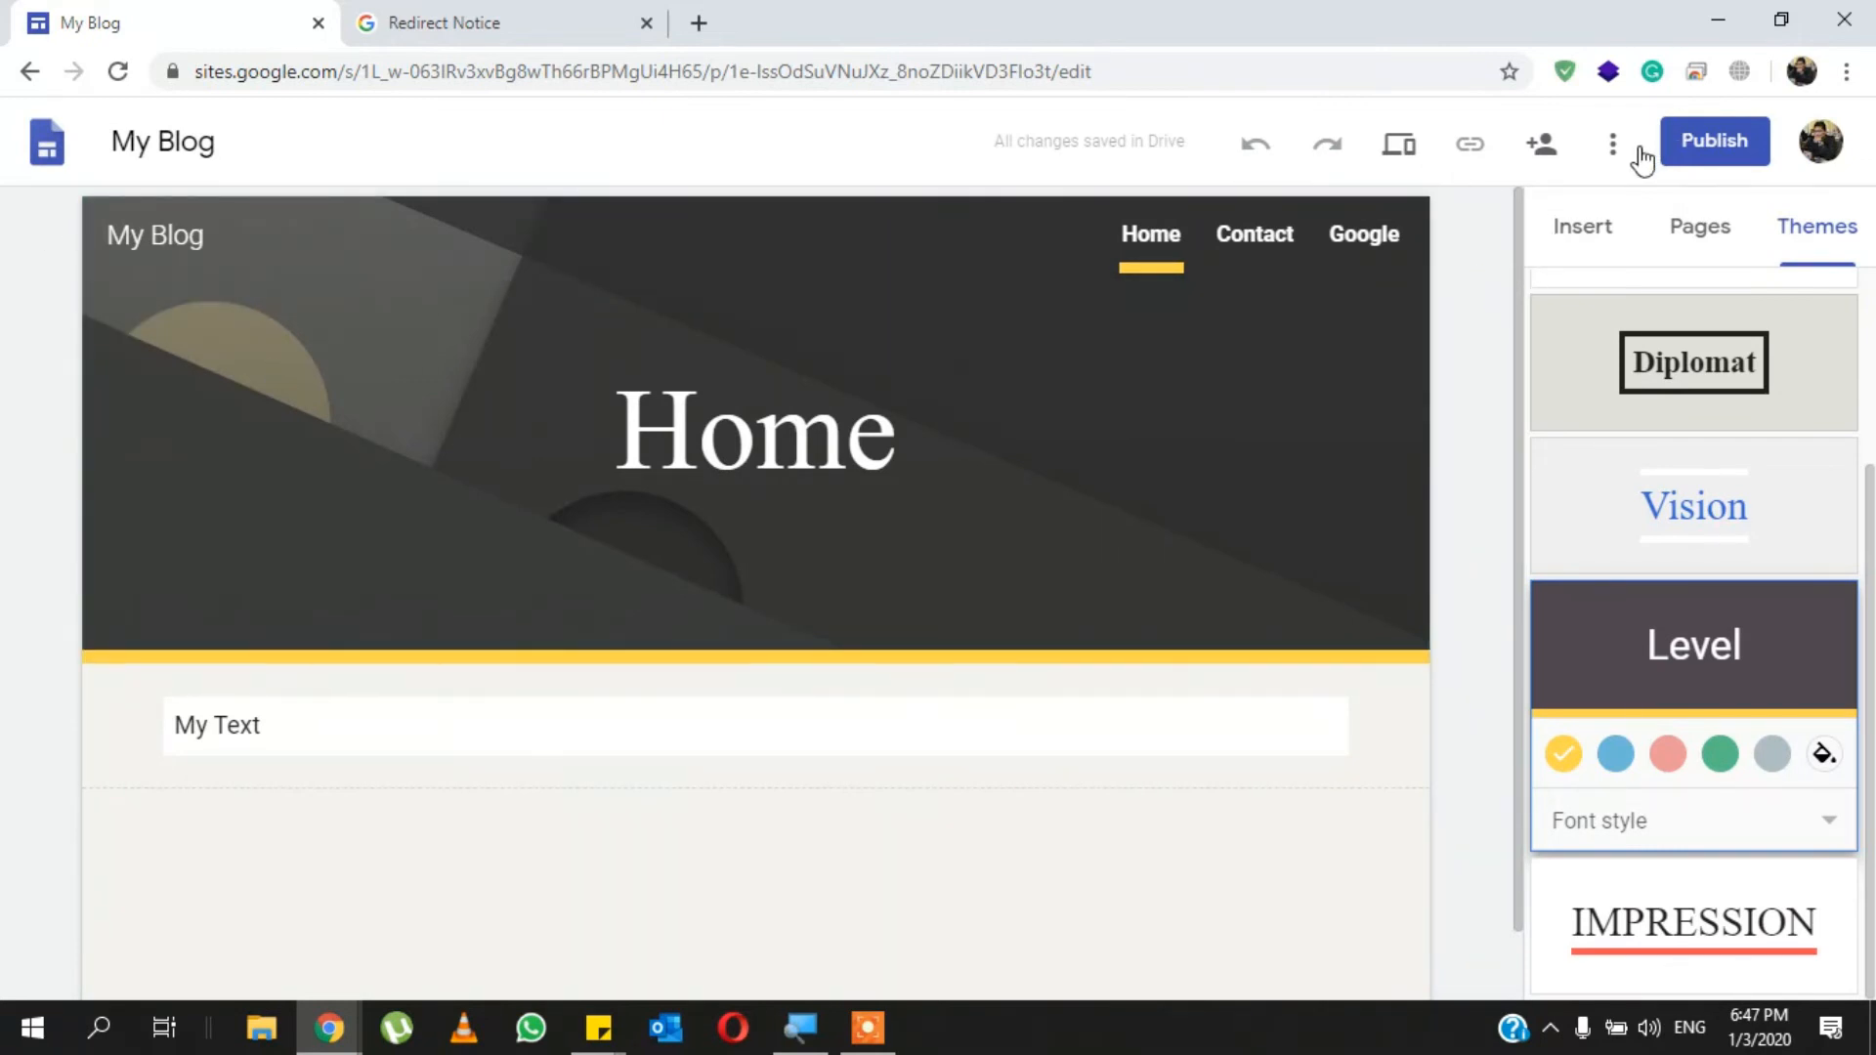
- Start publishing the site to the web, try "myblog" as its web address and clear it
{"action": "left_click", "coordinate": [1697, 147]}
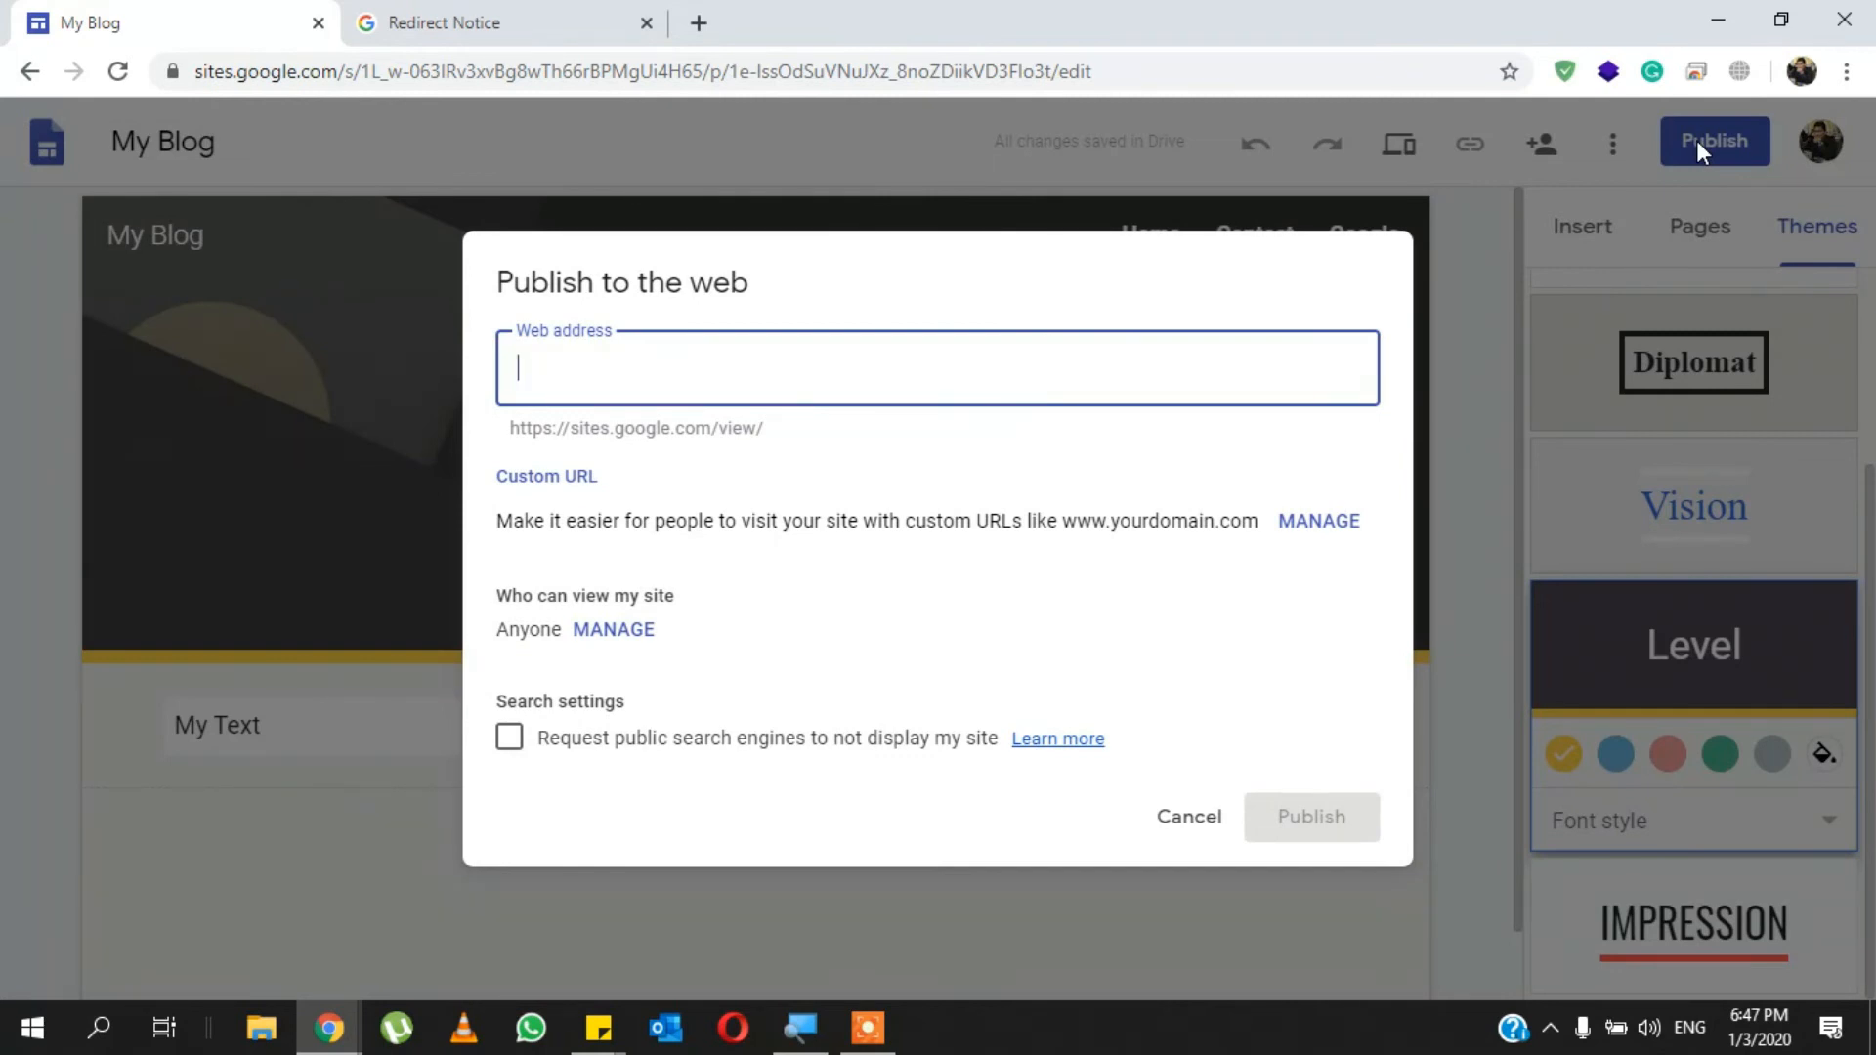
{"action": "type", "text": "myblog"}
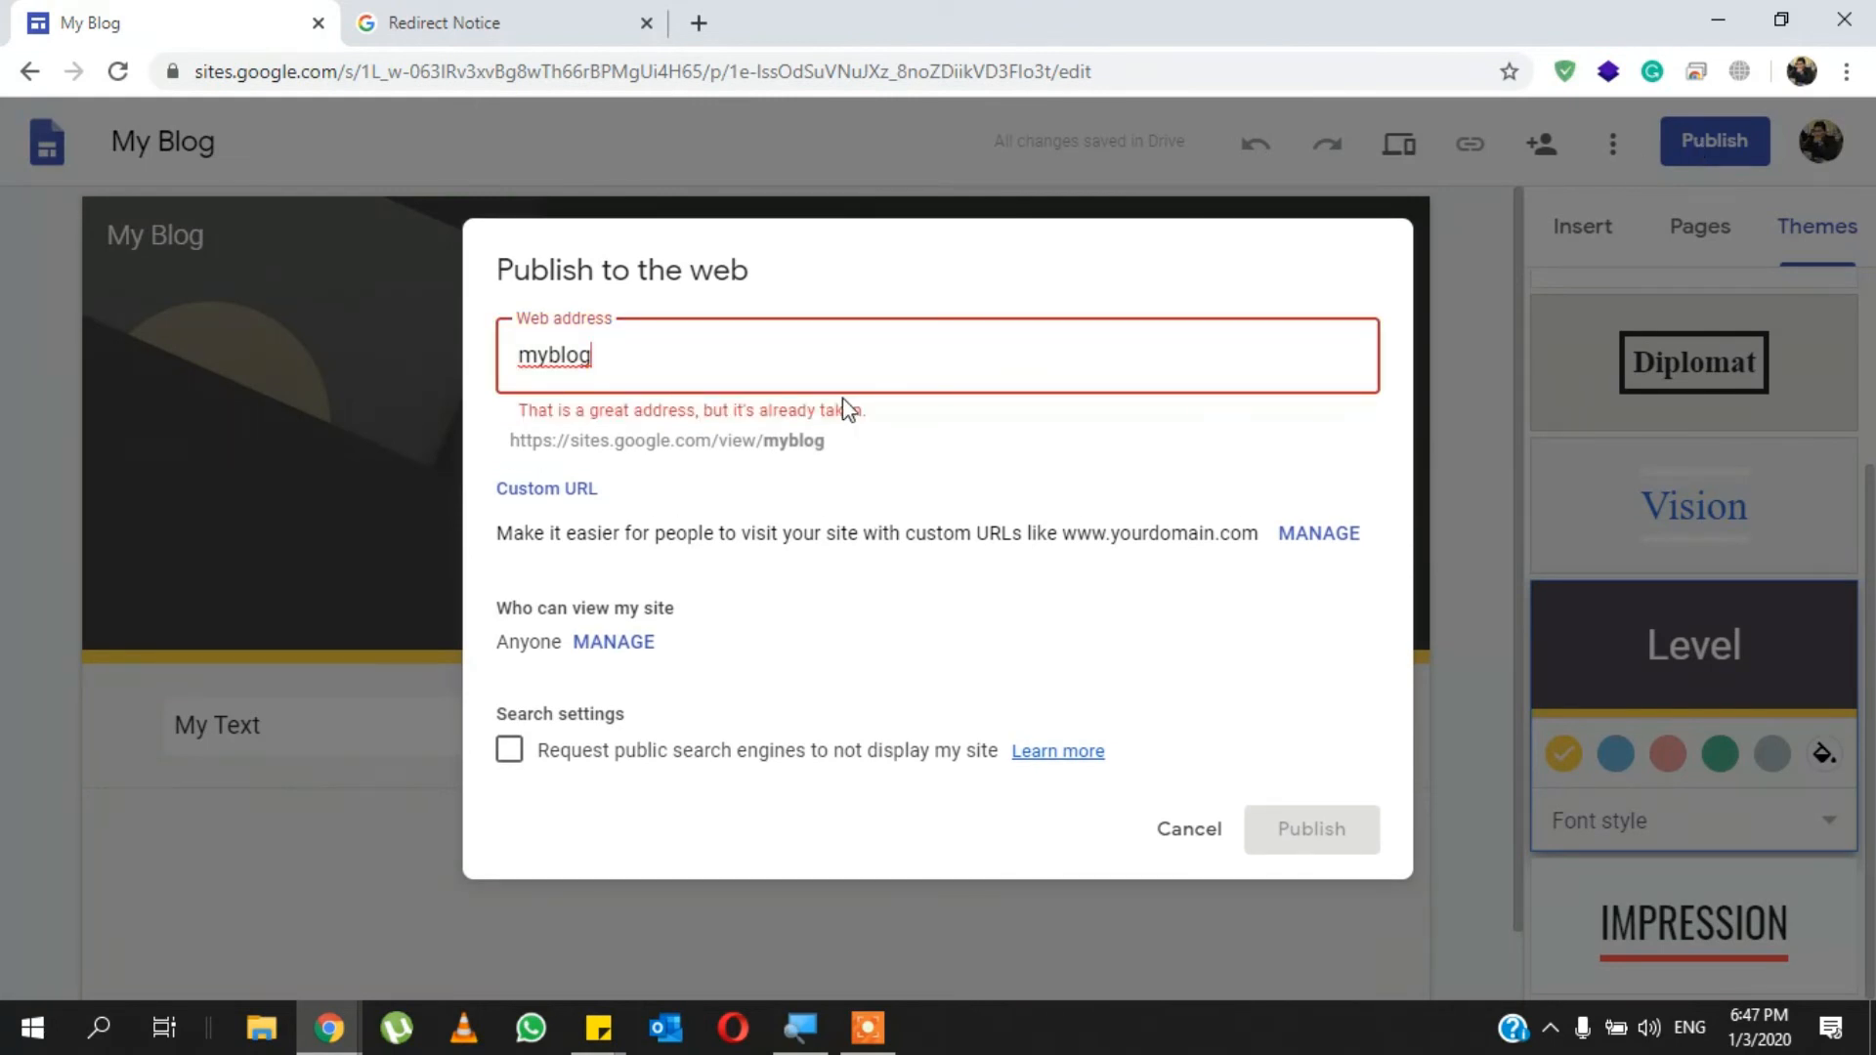
{"action": "key", "text": "BackSpace"}
{"action": "key", "text": "BackSpace"}
{"action": "key", "text": "BackSpace"}
{"action": "key", "text": "BackSpace"}
{"action": "key", "text": "BackSpace"}
{"action": "key", "text": "BackSpace"}
- Try a web address that begins with the site owner's first name
{"action": "type", "text": "mursal"}
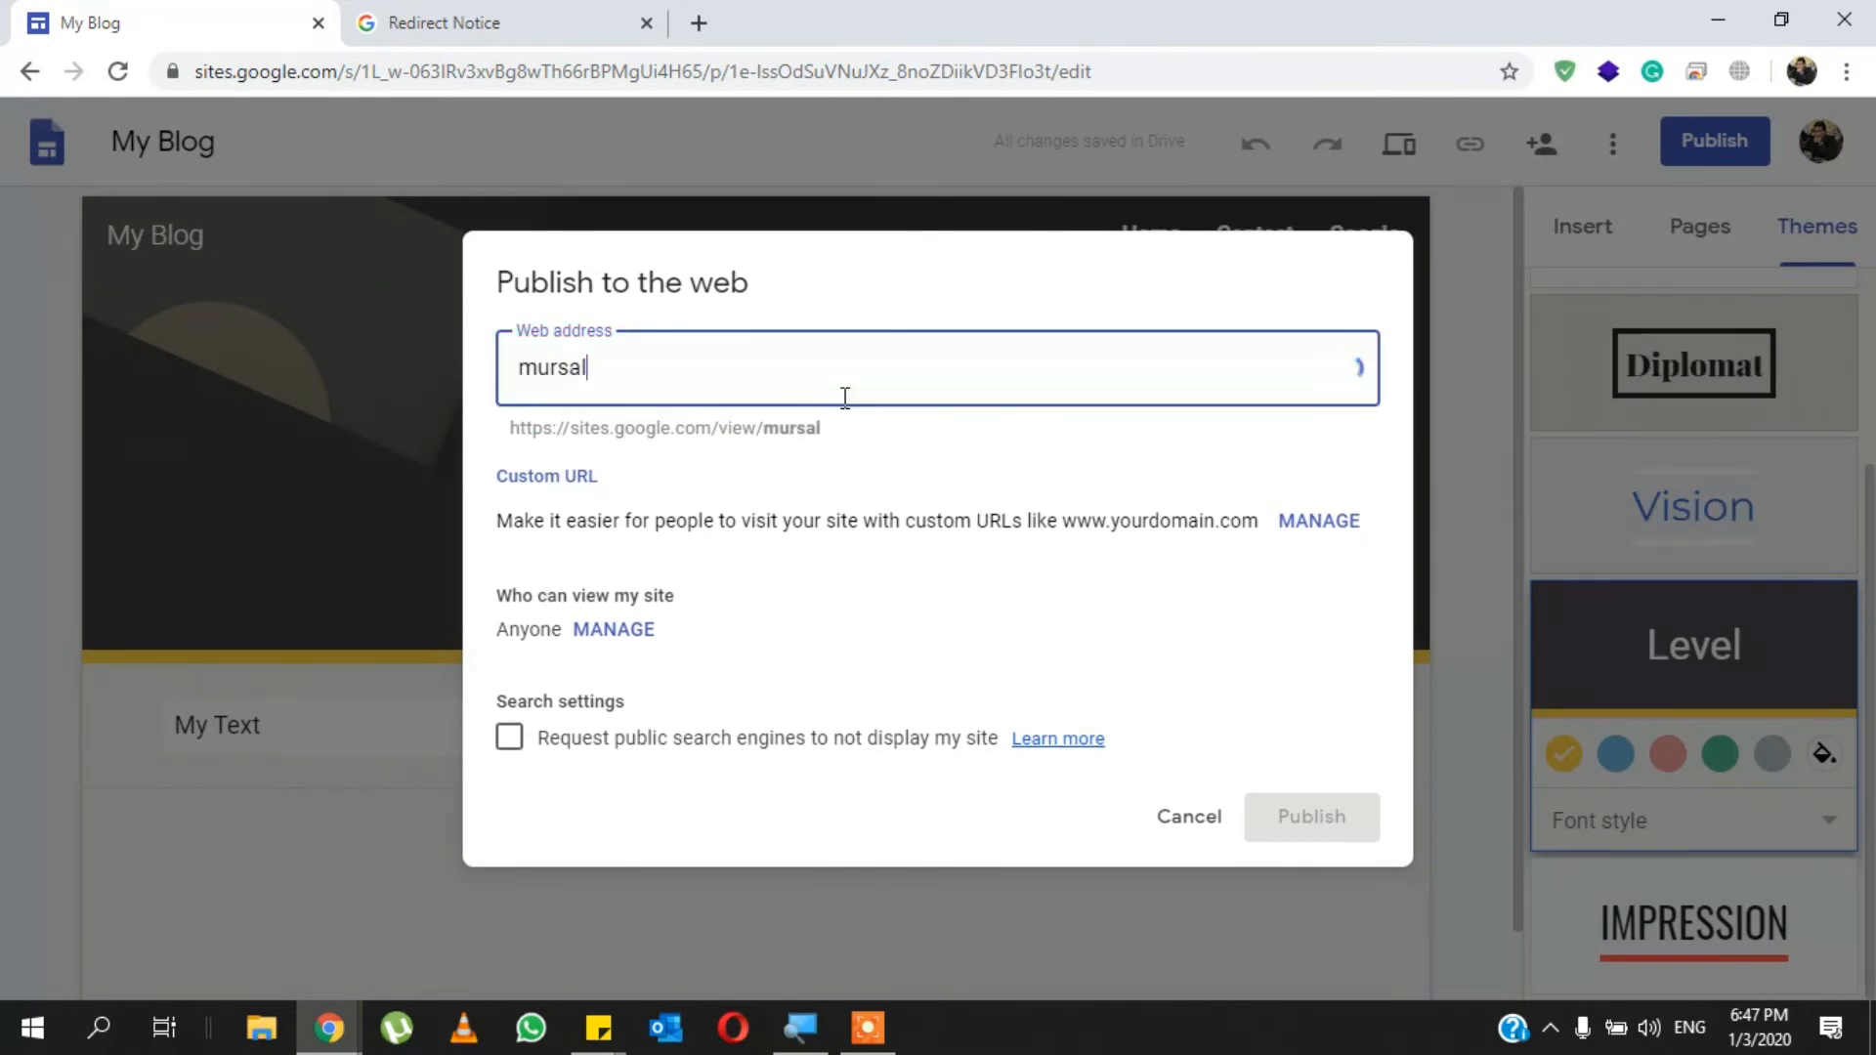
{"action": "type", "text": "bi"}
{"action": "key", "text": "BackSpace"}
- Set the site's web address to "blogby" followed by the owner's first name, without a hyphen
{"action": "key", "text": "BackSpace"}
{"action": "key", "text": "BackSpace"}
{"action": "key", "text": "BackSpace"}
{"action": "key", "text": "BackSpace"}
{"action": "key", "text": "BackSpace"}
{"action": "key", "text": "BackSpace"}
{"action": "key", "text": "BackSpace"}
{"action": "type", "text": "blogby-mursal"}
{"action": "key", "text": "Left"}
{"action": "key", "text": "Left"}
{"action": "key", "text": "Left"}
{"action": "key", "text": "Left"}
{"action": "key", "text": "Left"}
{"action": "key", "text": "Left"}
{"action": "key", "text": "BackSpace"}
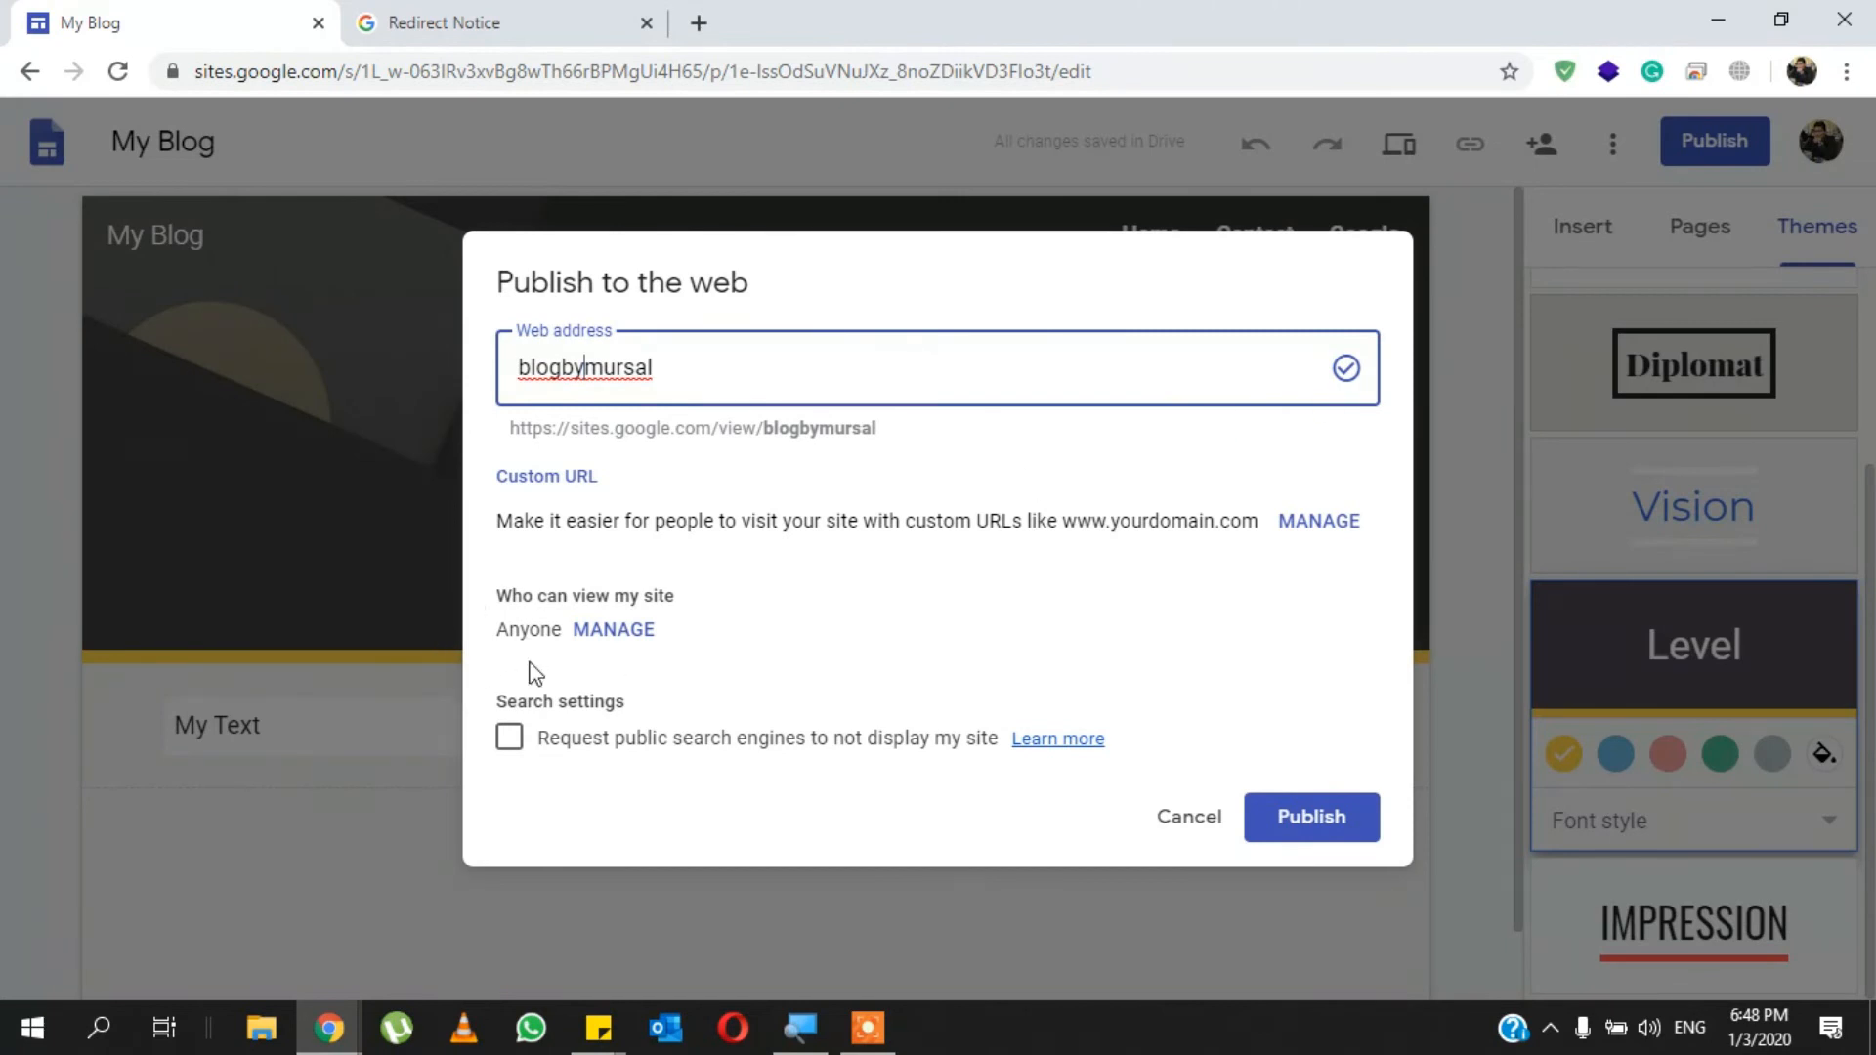
- Review who has access to the draft and published site, close the sharing settings and reload the site editor
{"action": "left_click", "coordinate": [614, 630]}
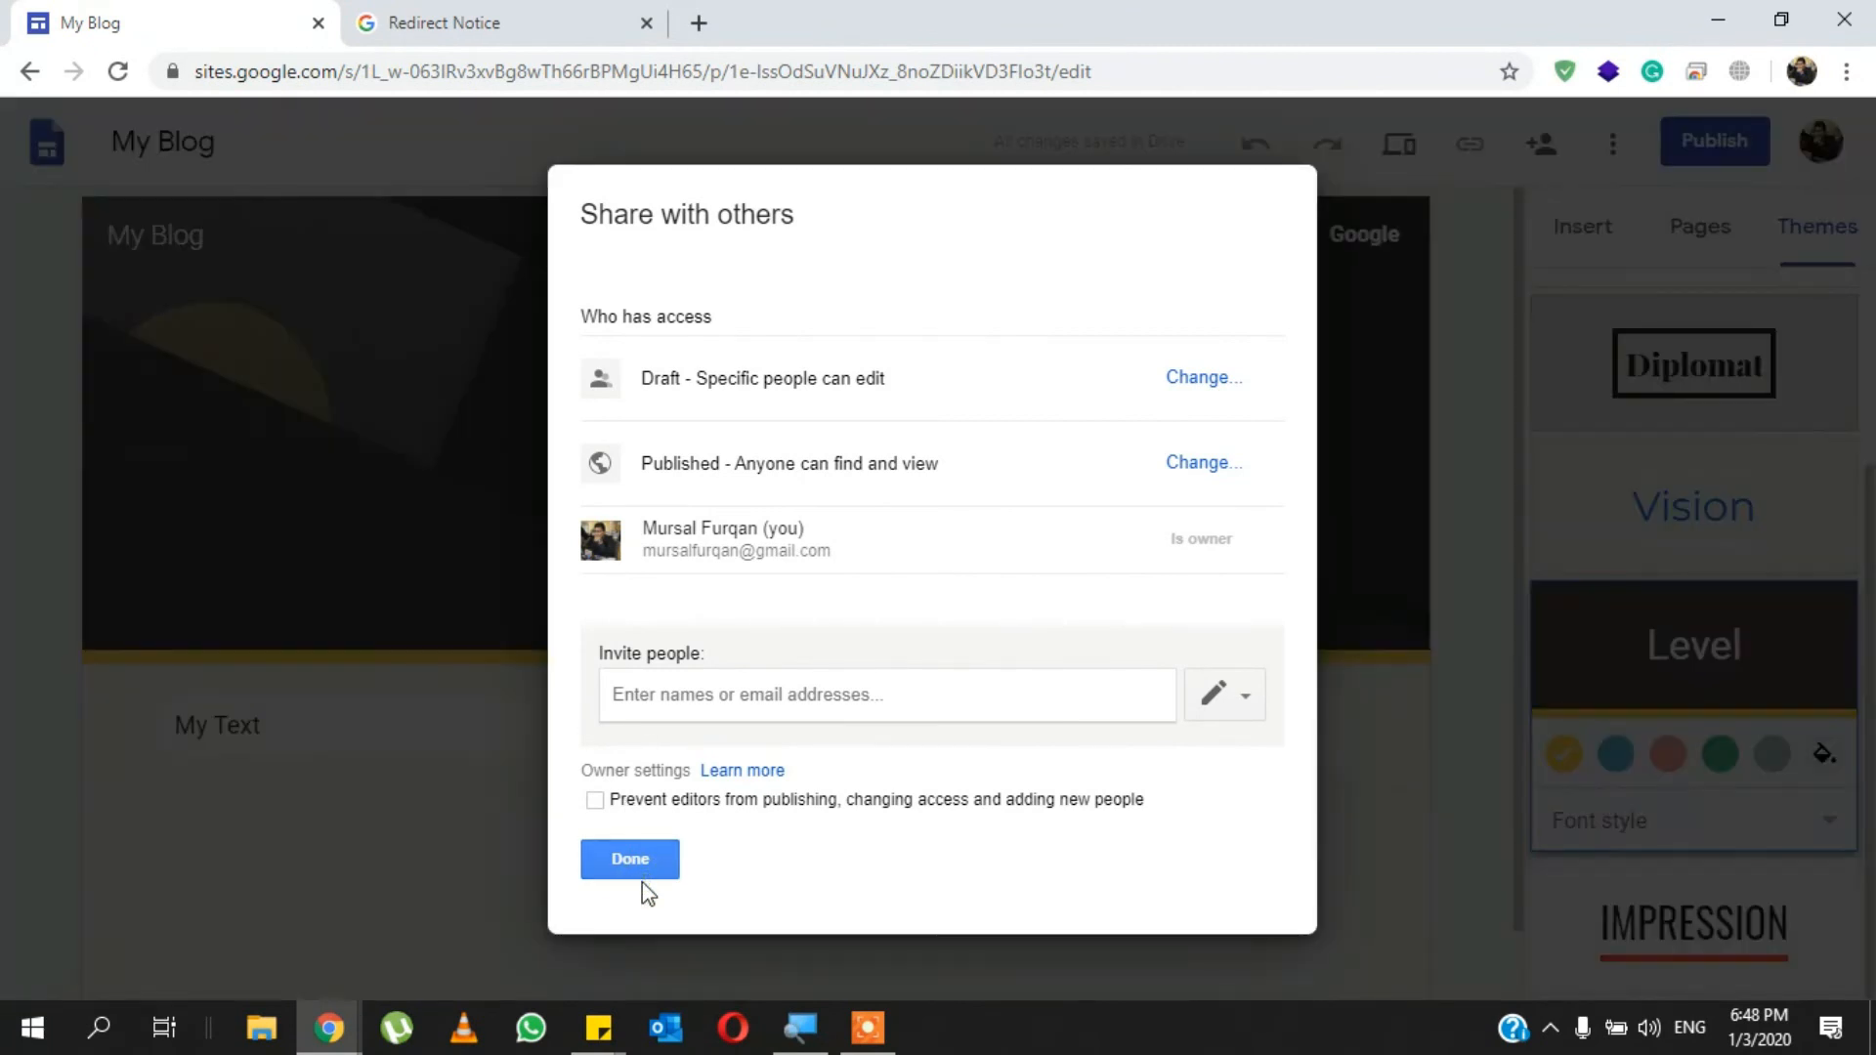
{"action": "left_click", "coordinate": [641, 874]}
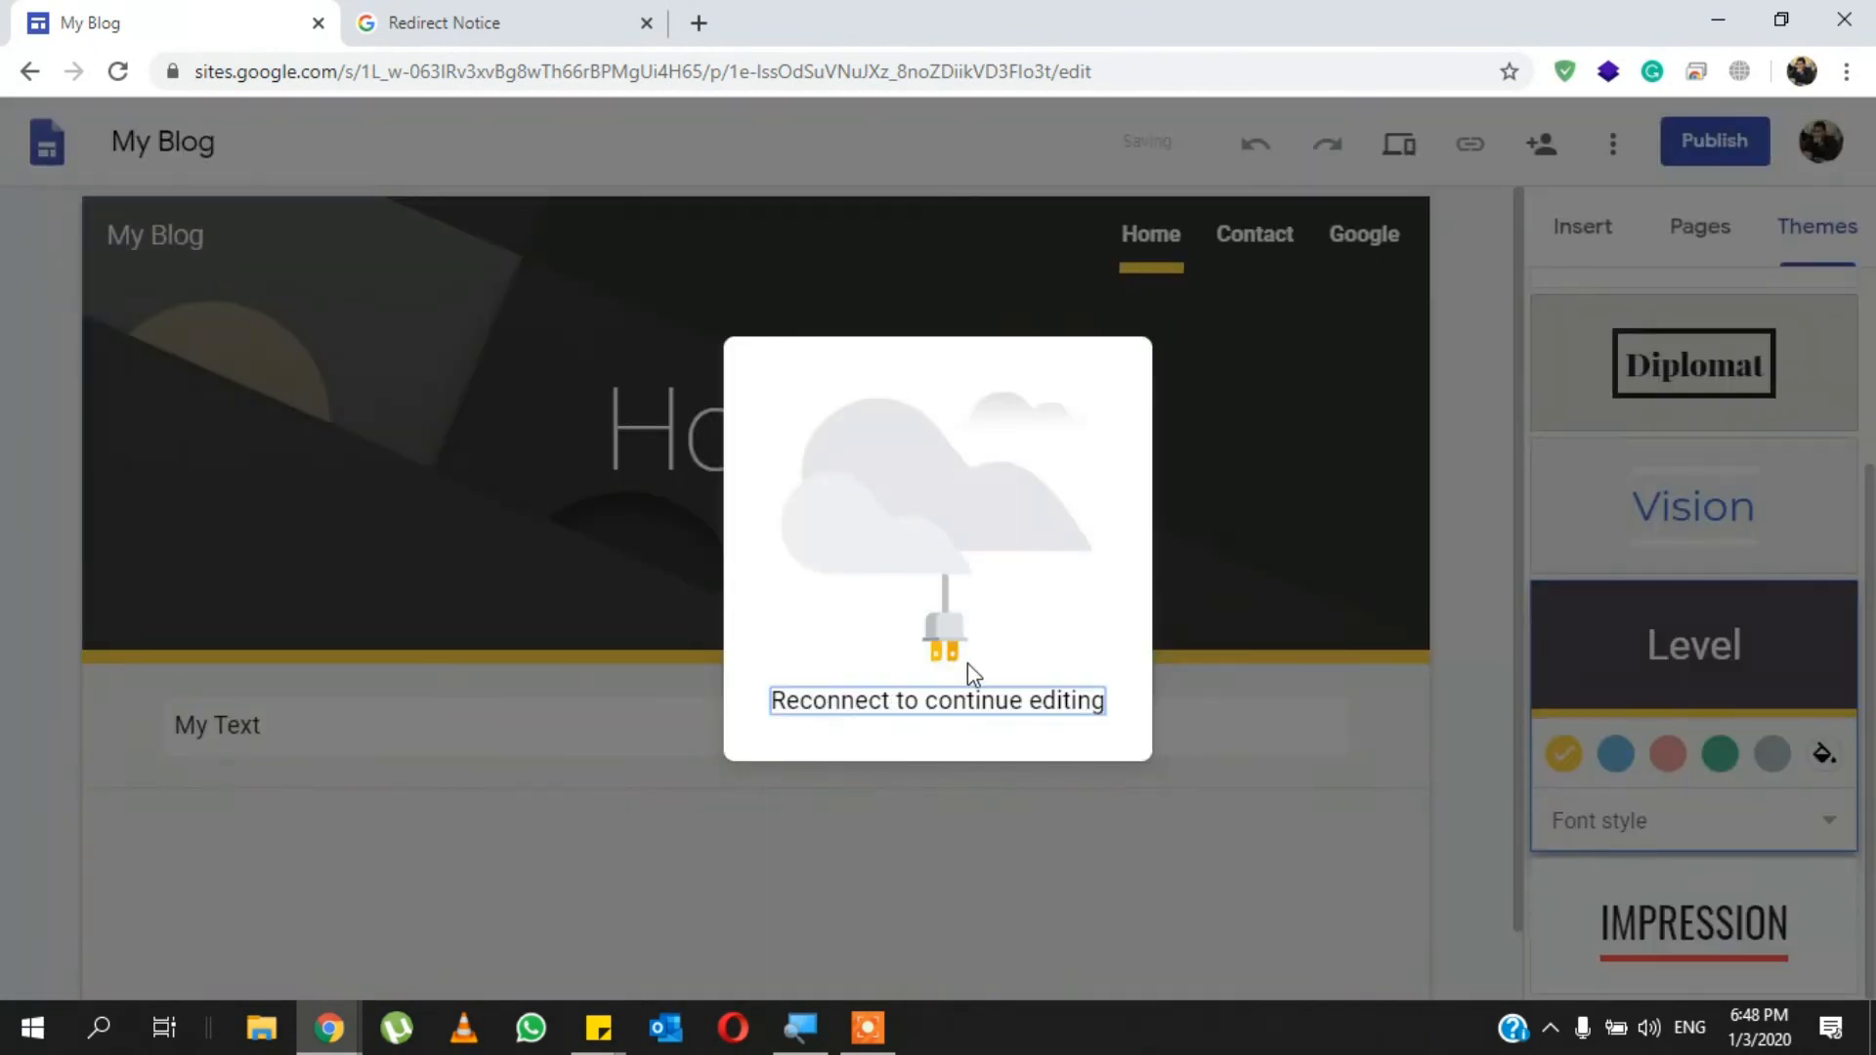
{"action": "key", "text": "F5"}
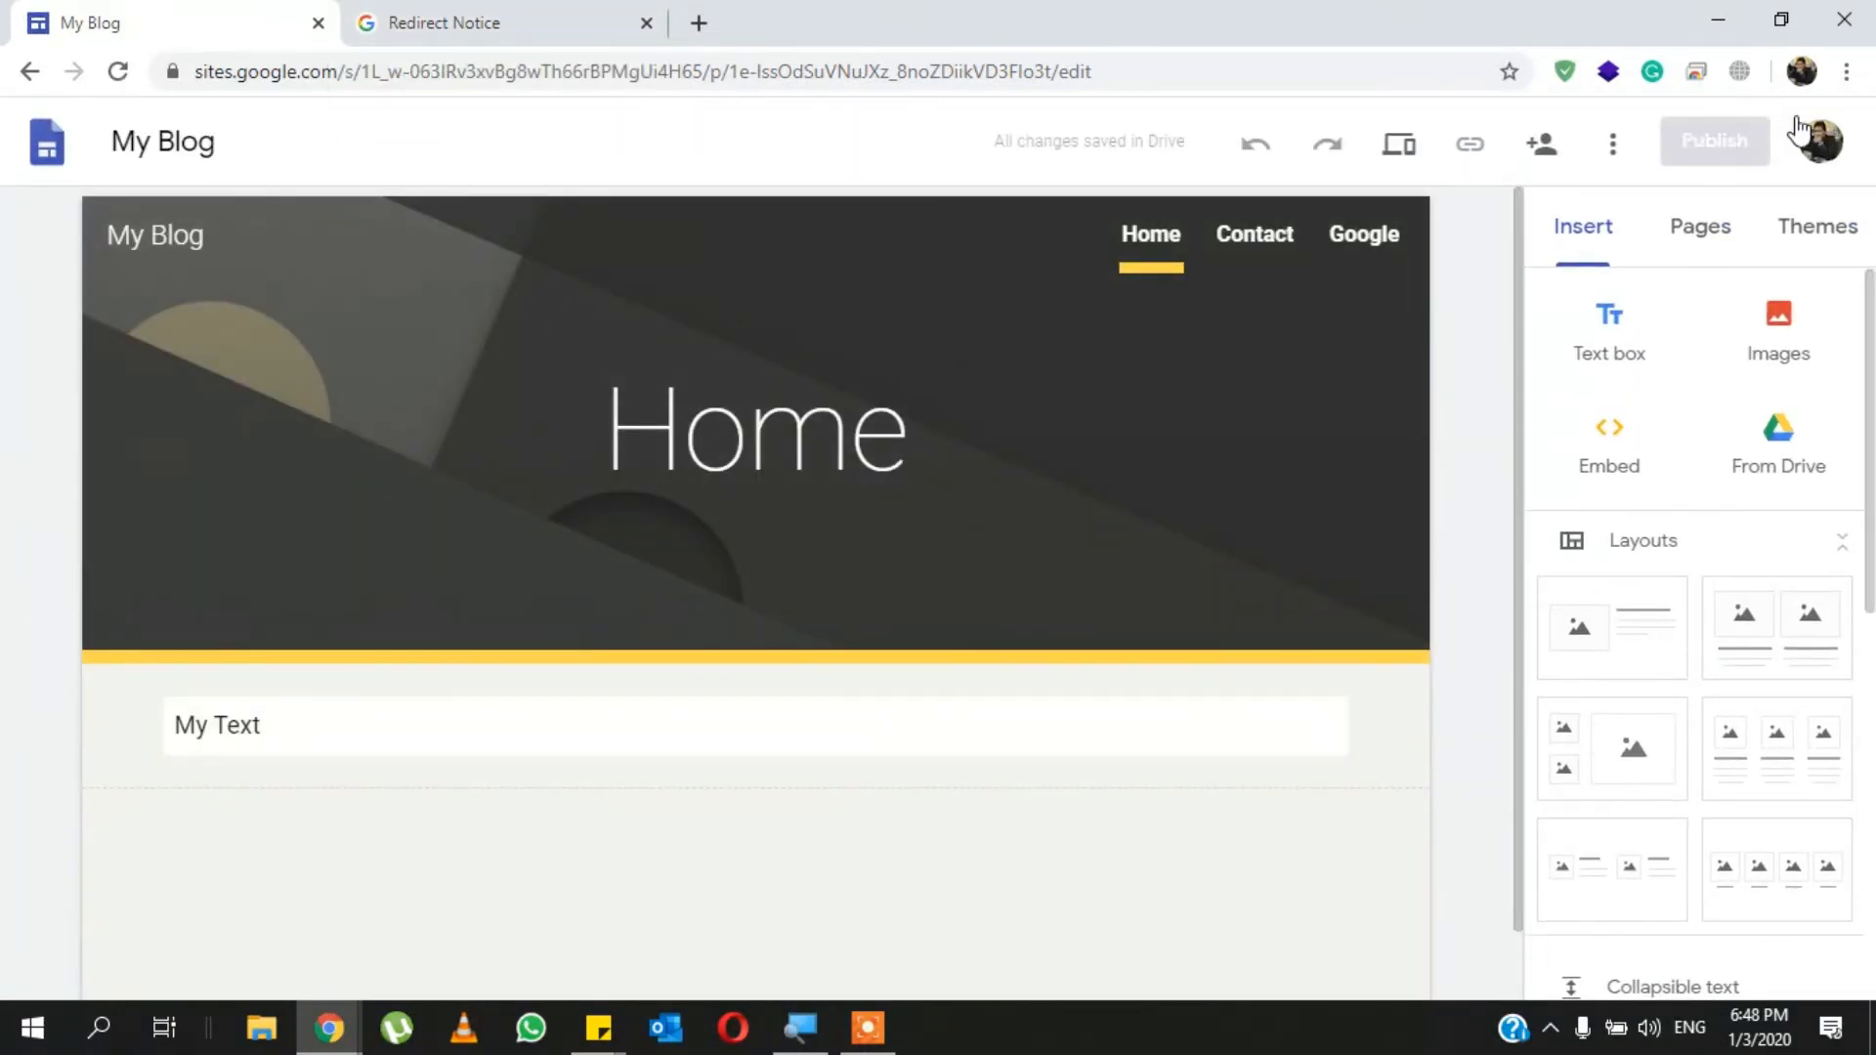
- Publish the site to the web at an address made of "blogby" followed by the owner's first name
{"action": "left_click", "coordinate": [1715, 140]}
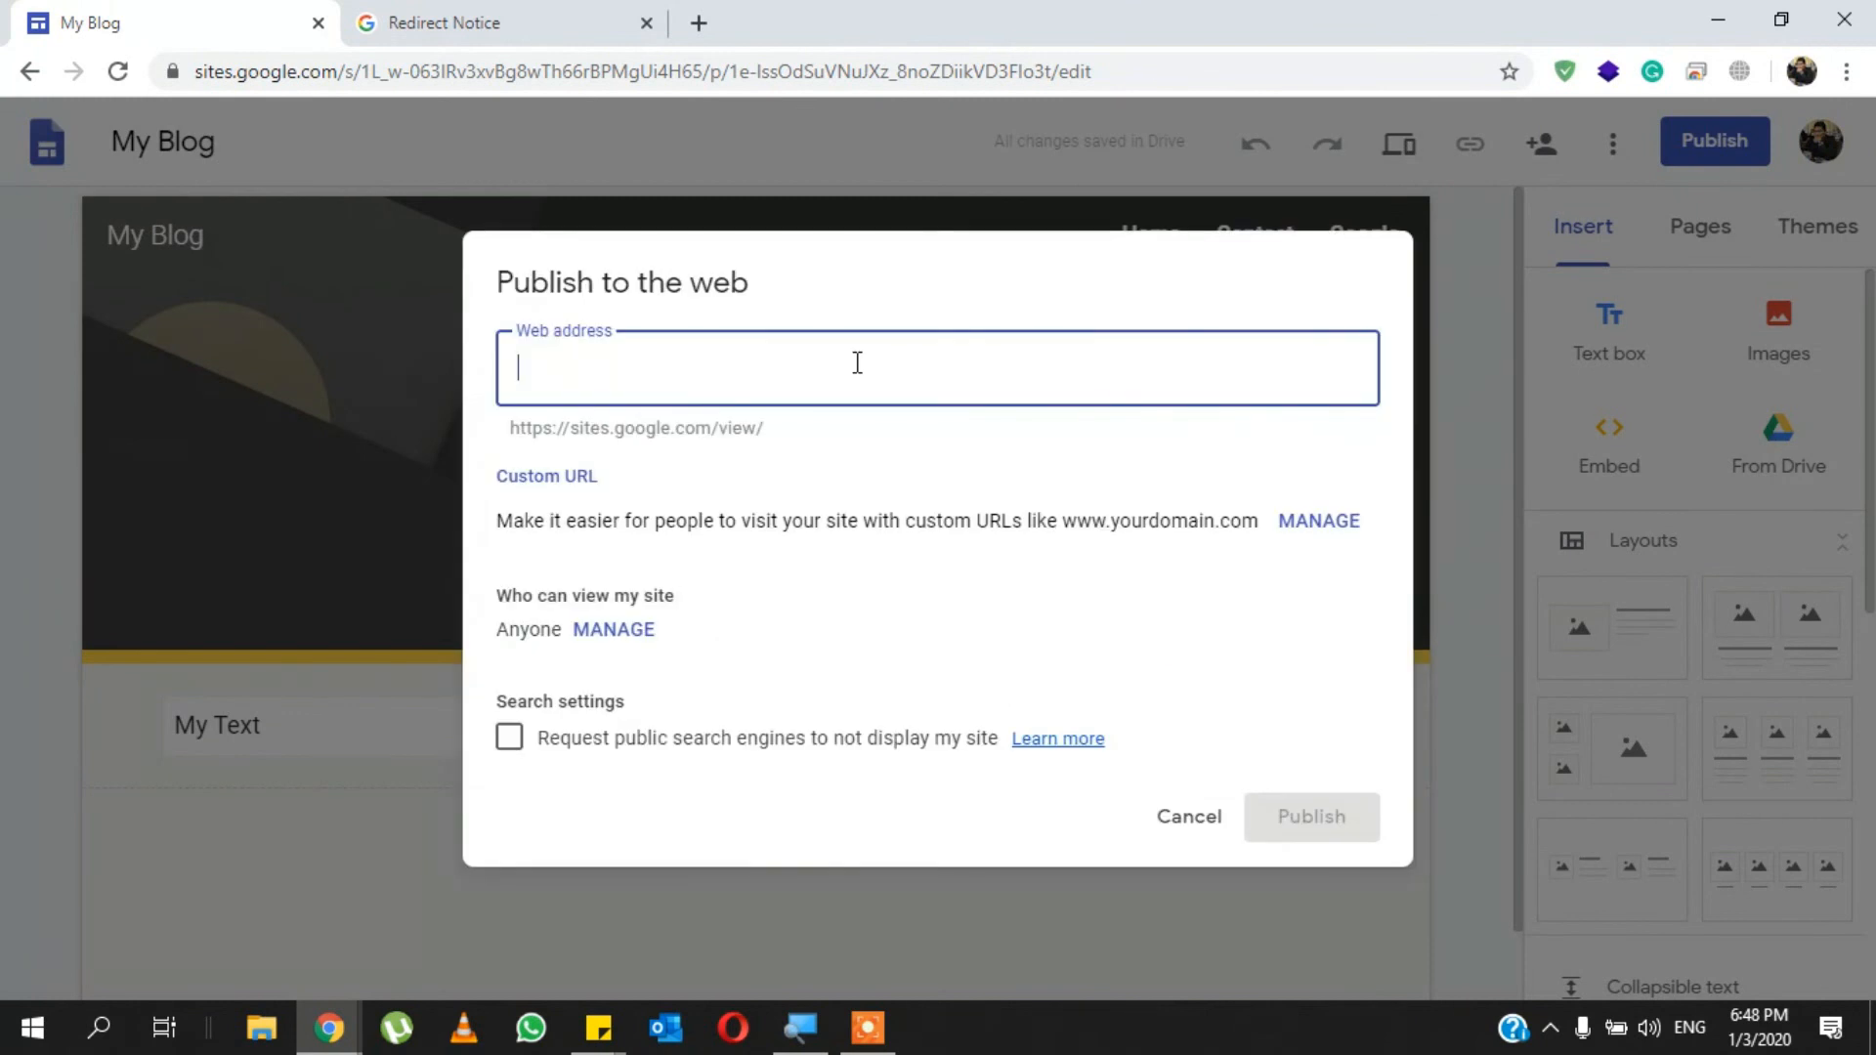
{"action": "type", "text": "blogby"}
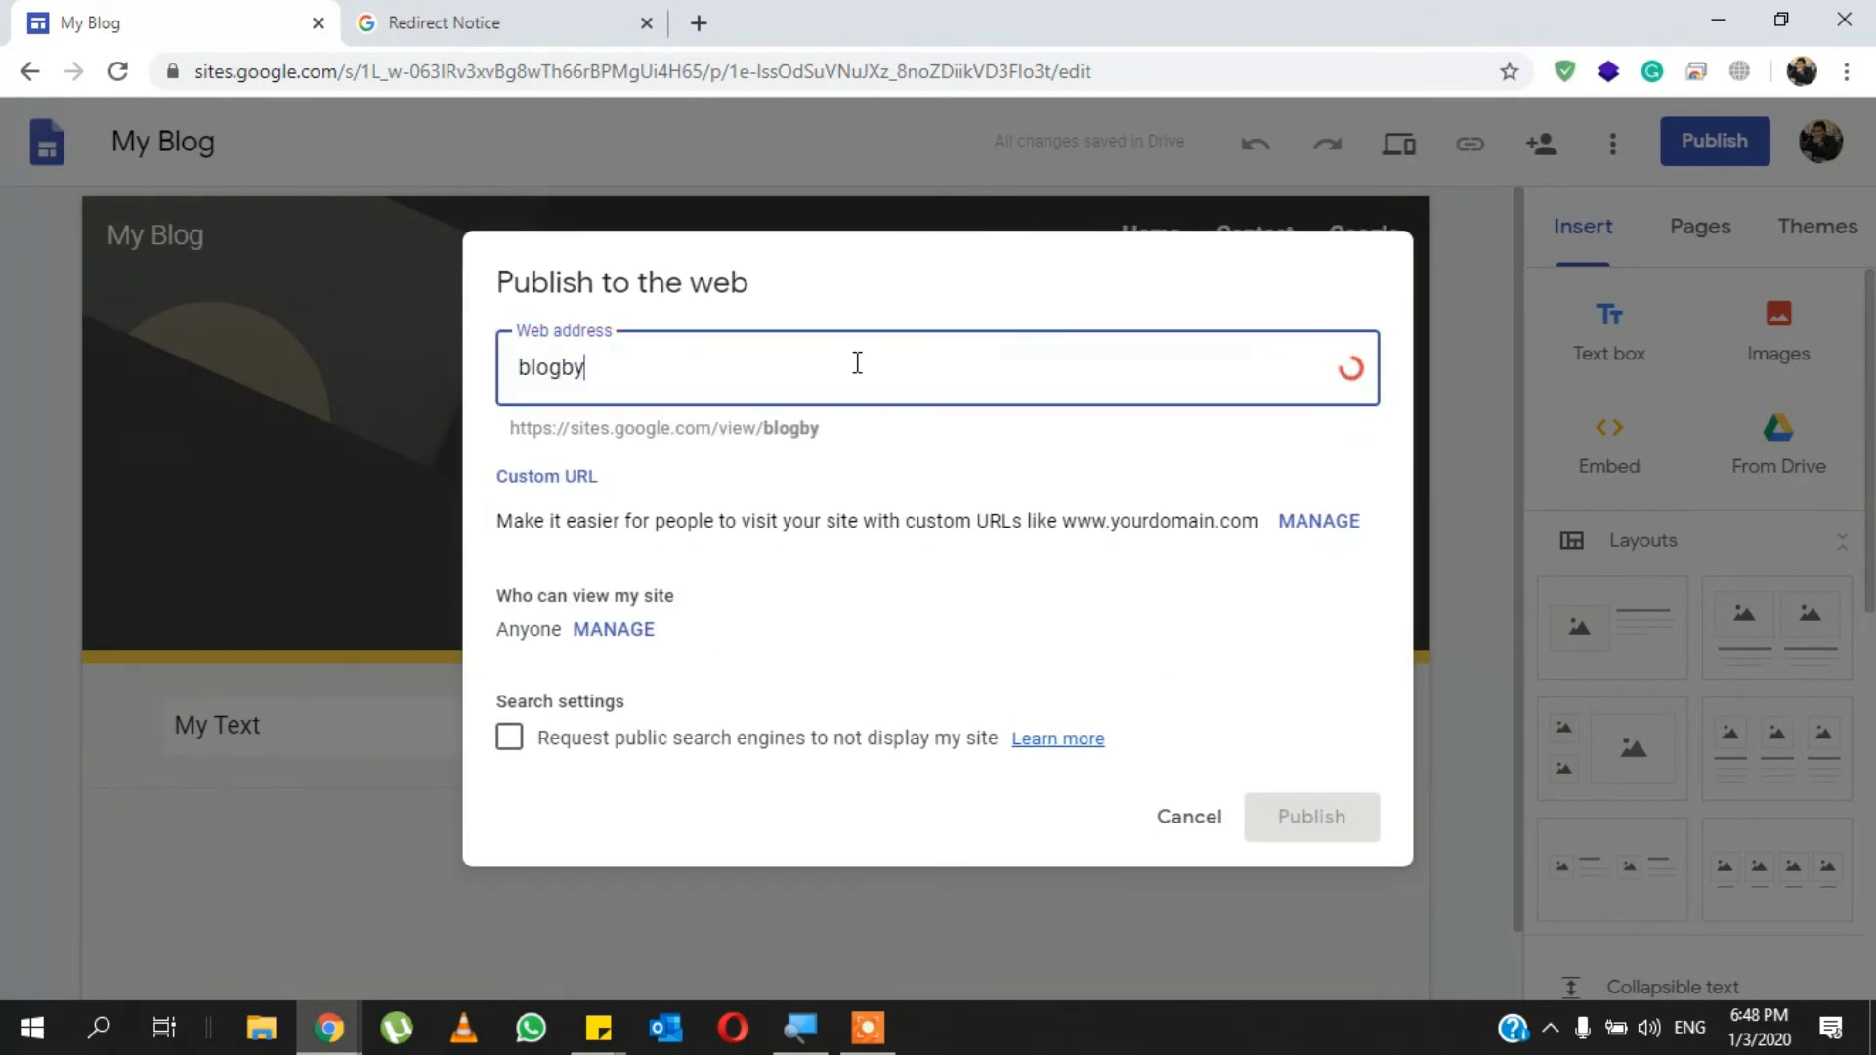
{"action": "type", "text": "mursal"}
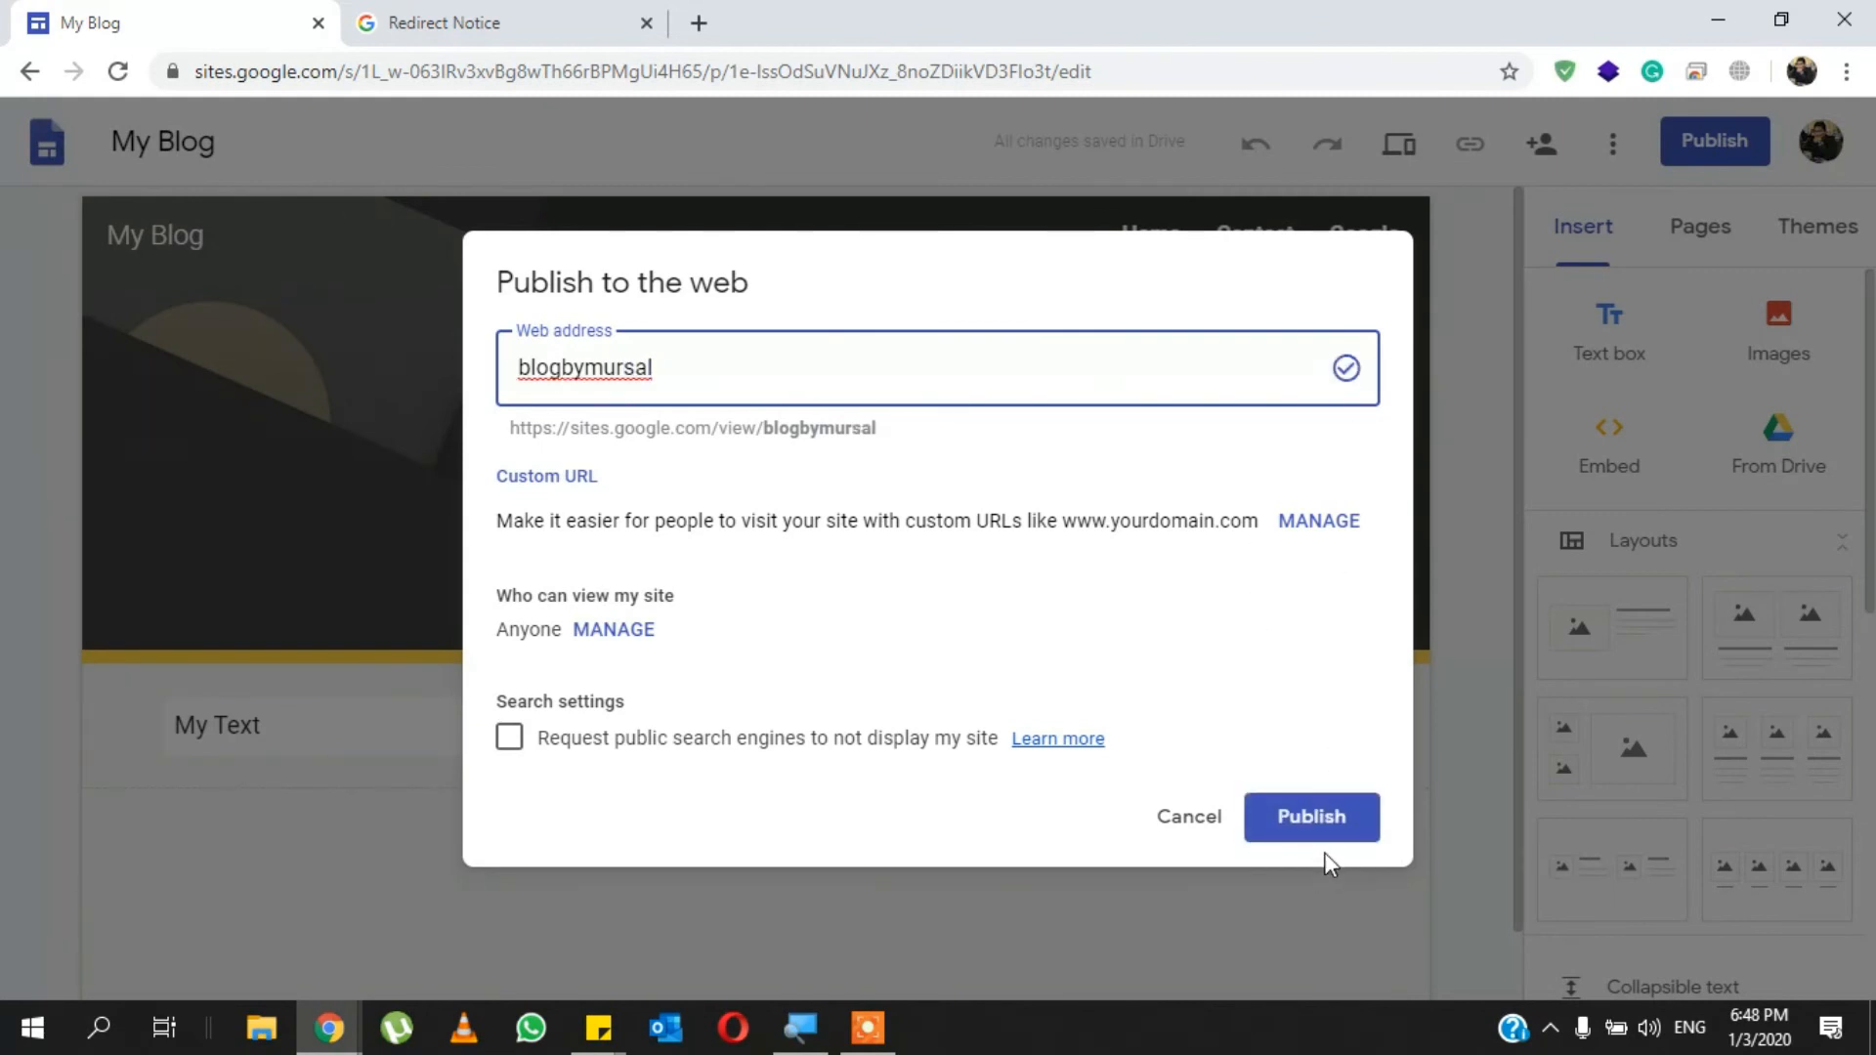
{"action": "left_click", "coordinate": [1348, 819]}
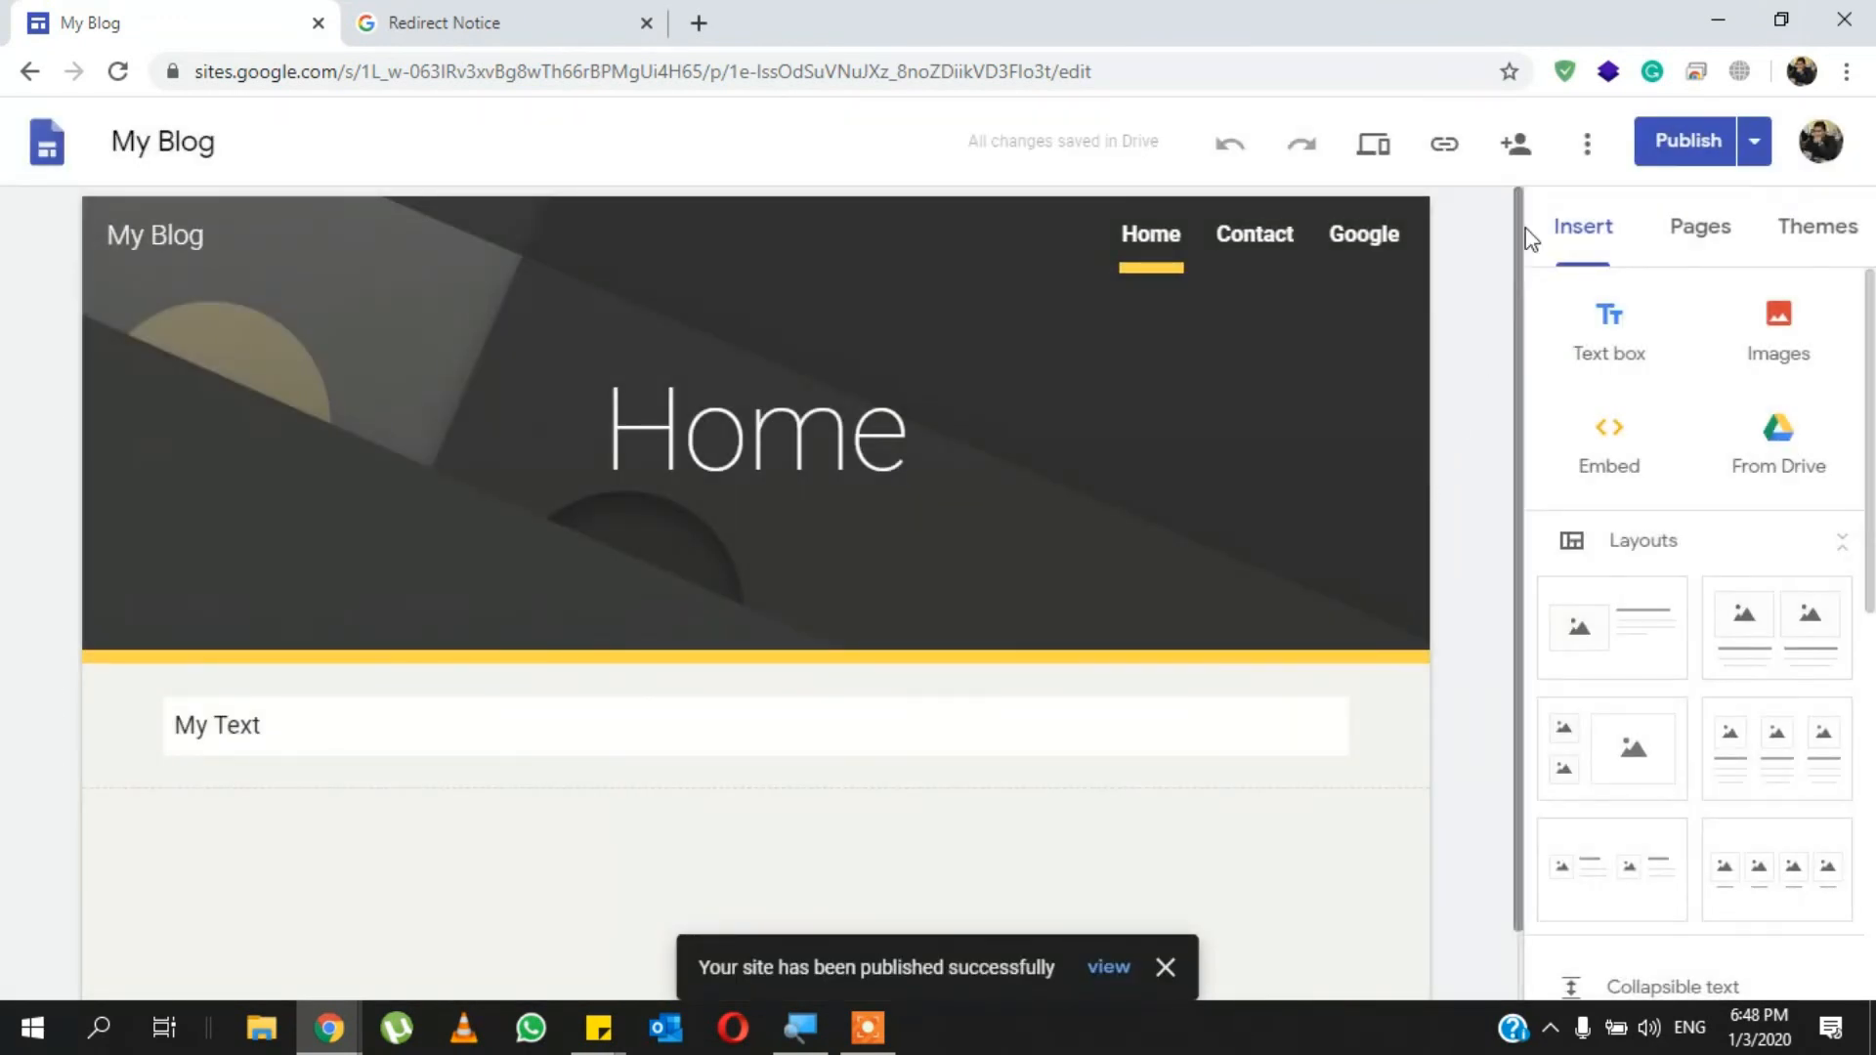
- Copy the published site's link and open the published site for viewing
{"action": "left_click", "coordinate": [1442, 151]}
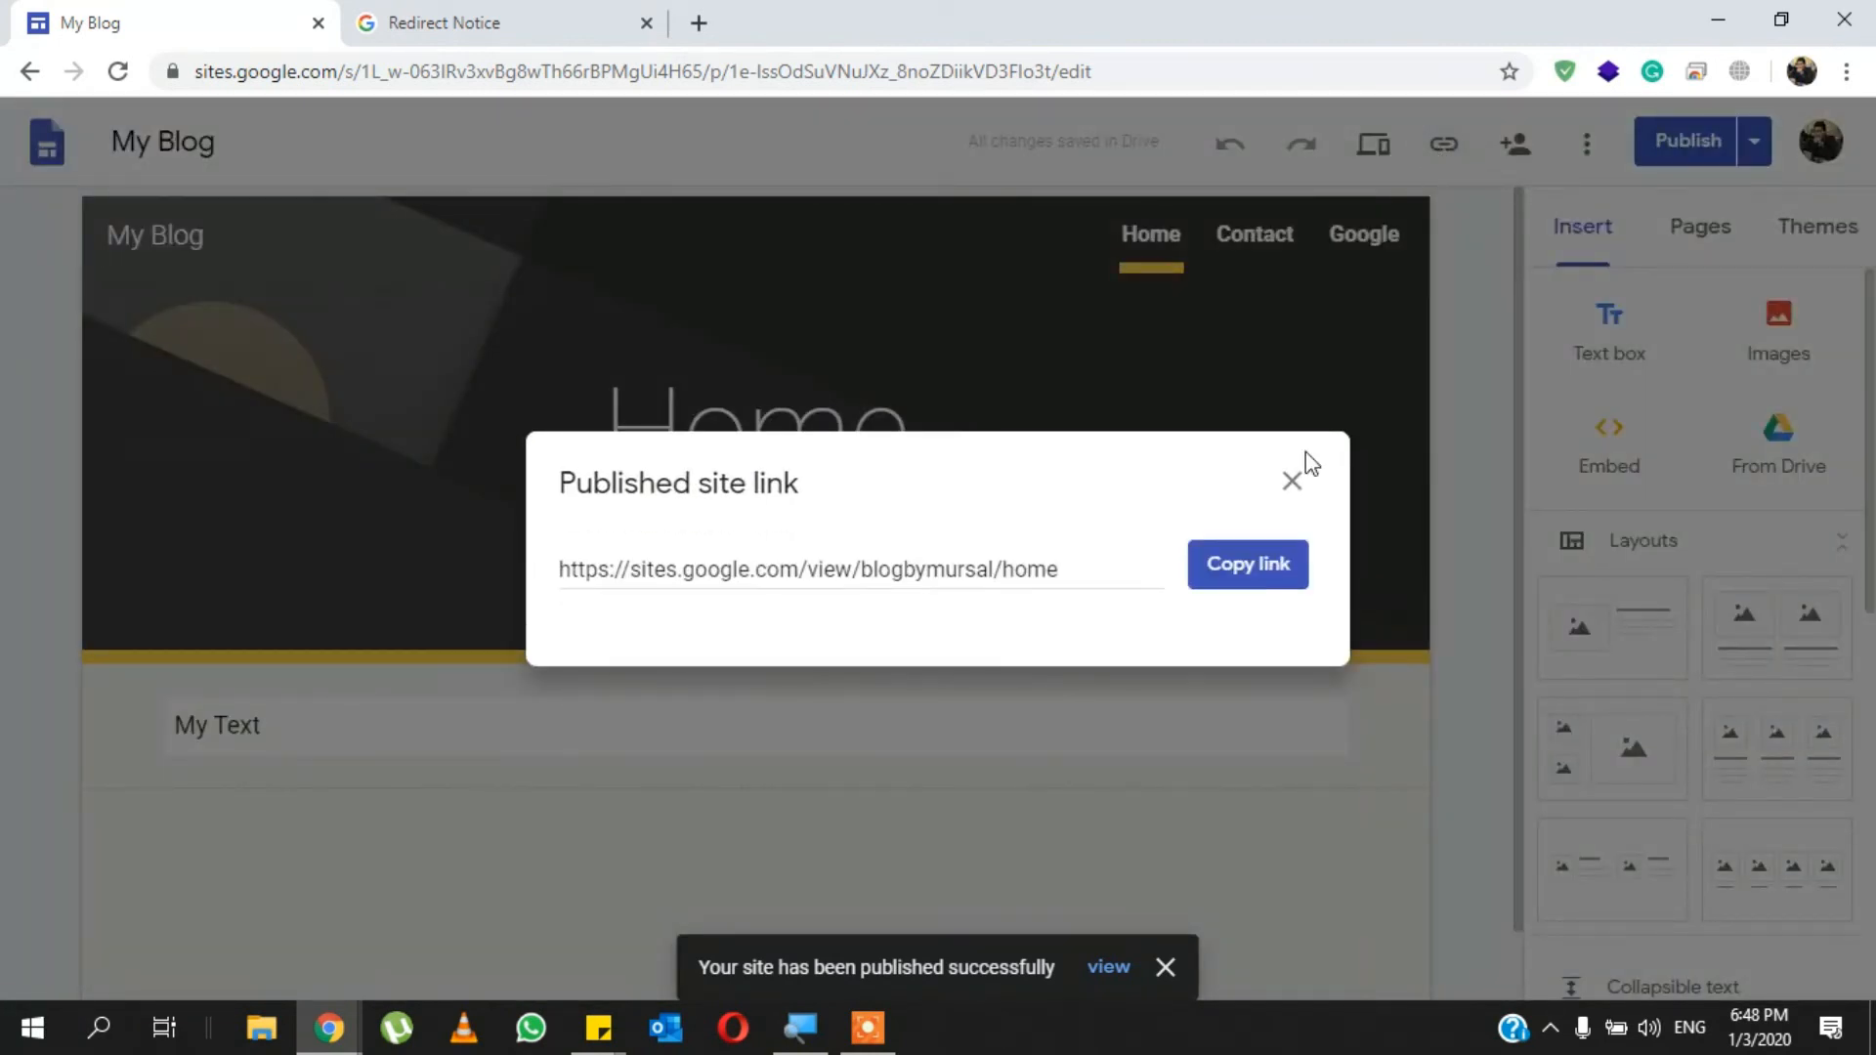
{"action": "left_click", "coordinate": [1234, 561]}
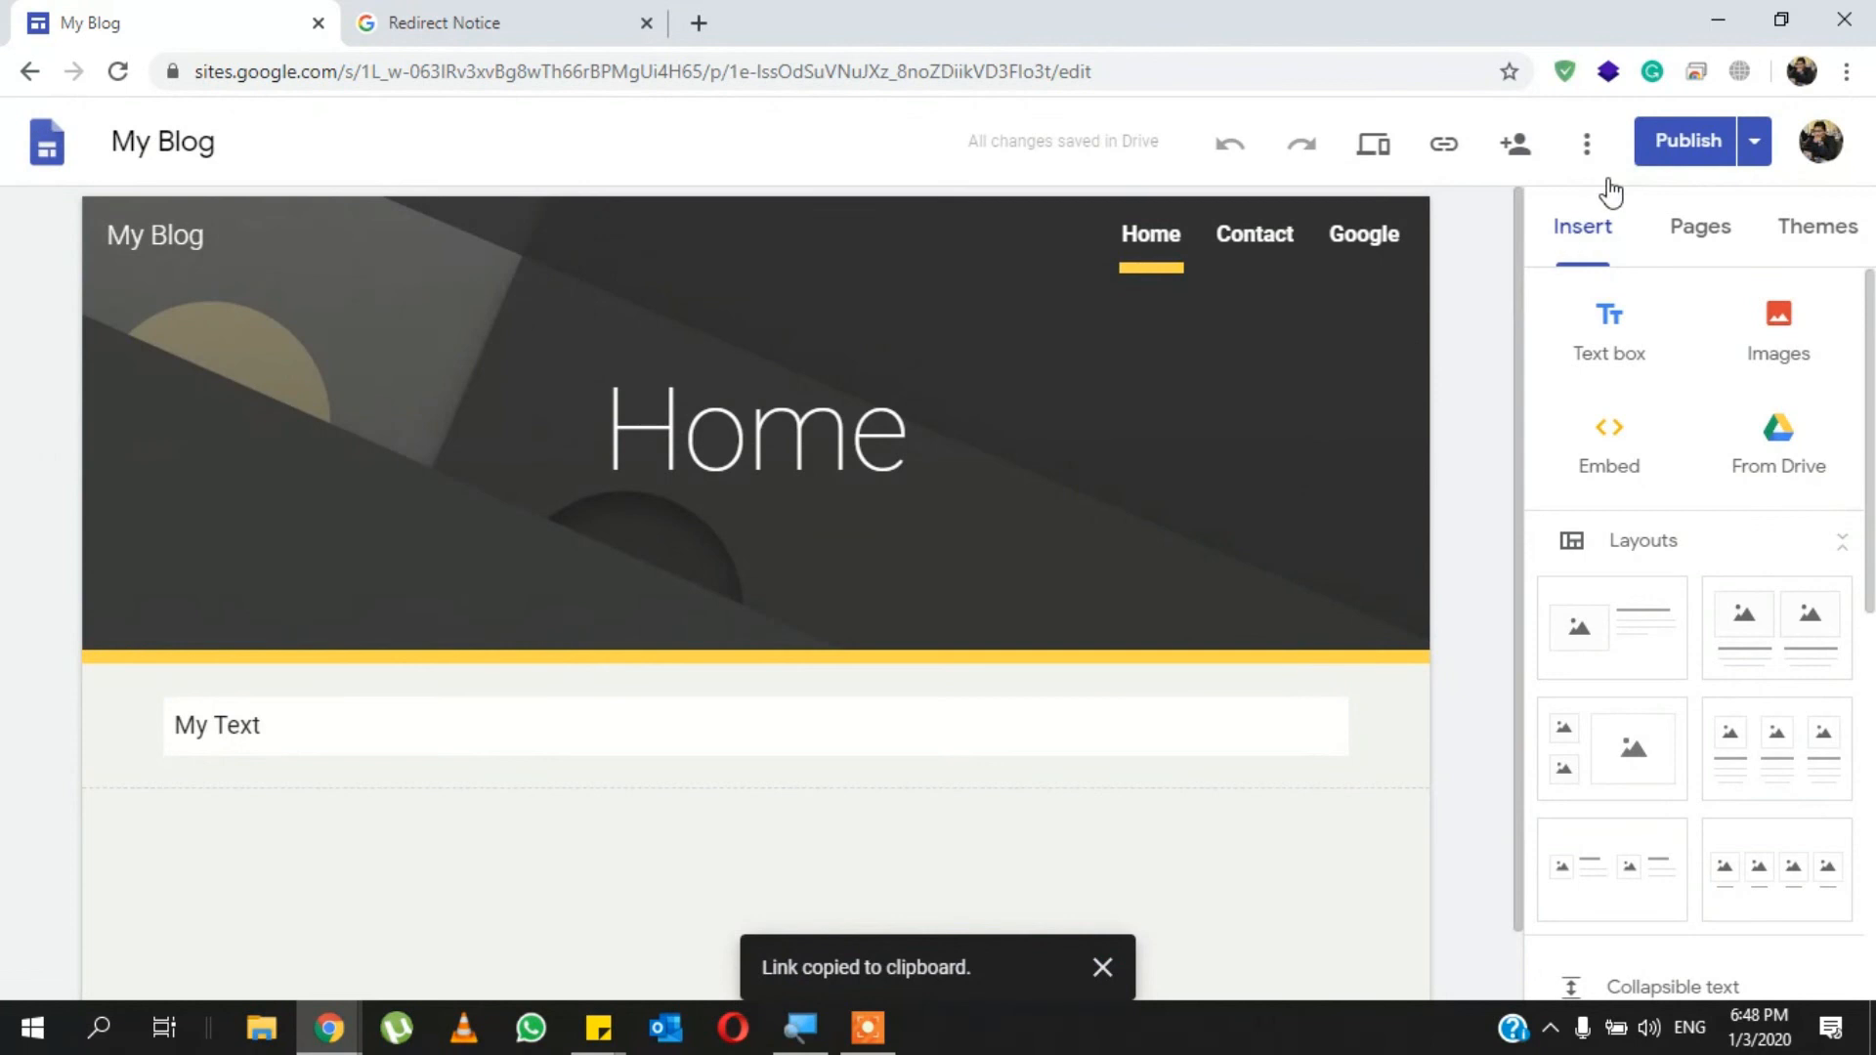
{"action": "left_click", "coordinate": [1757, 149]}
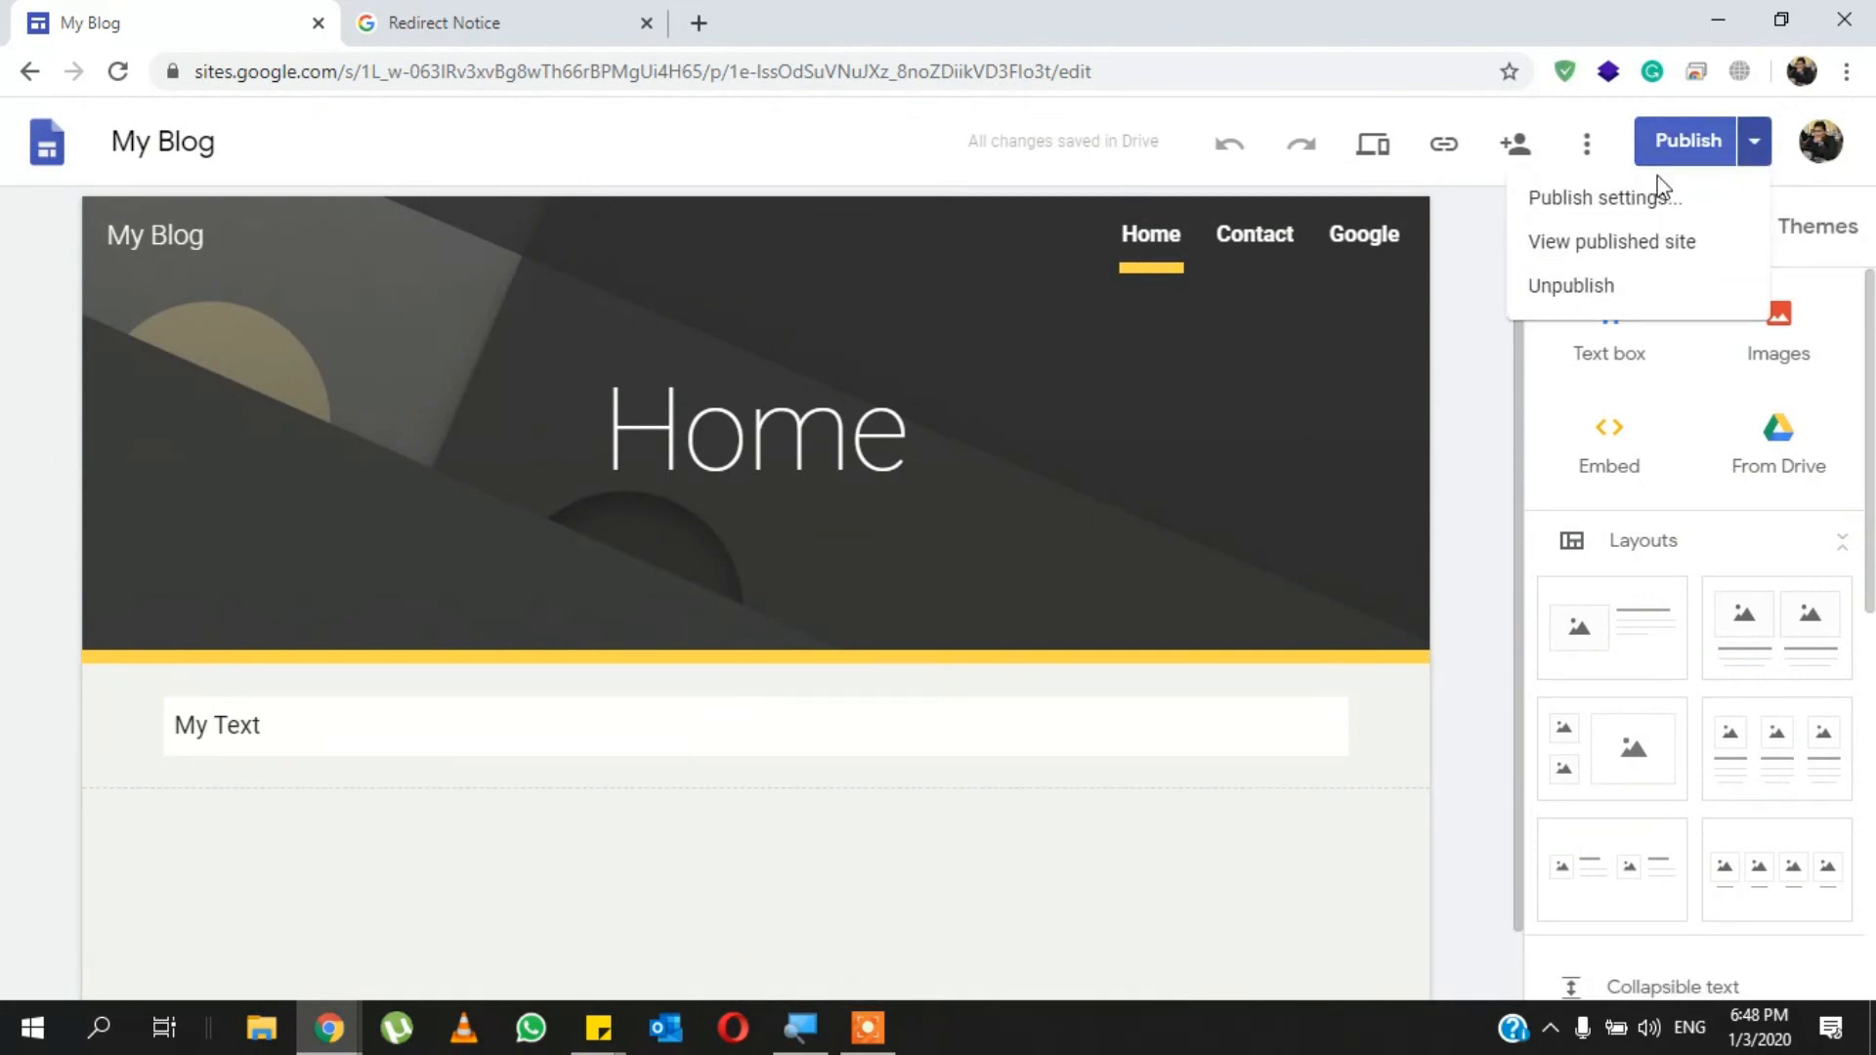
{"action": "left_click", "coordinate": [1597, 242]}
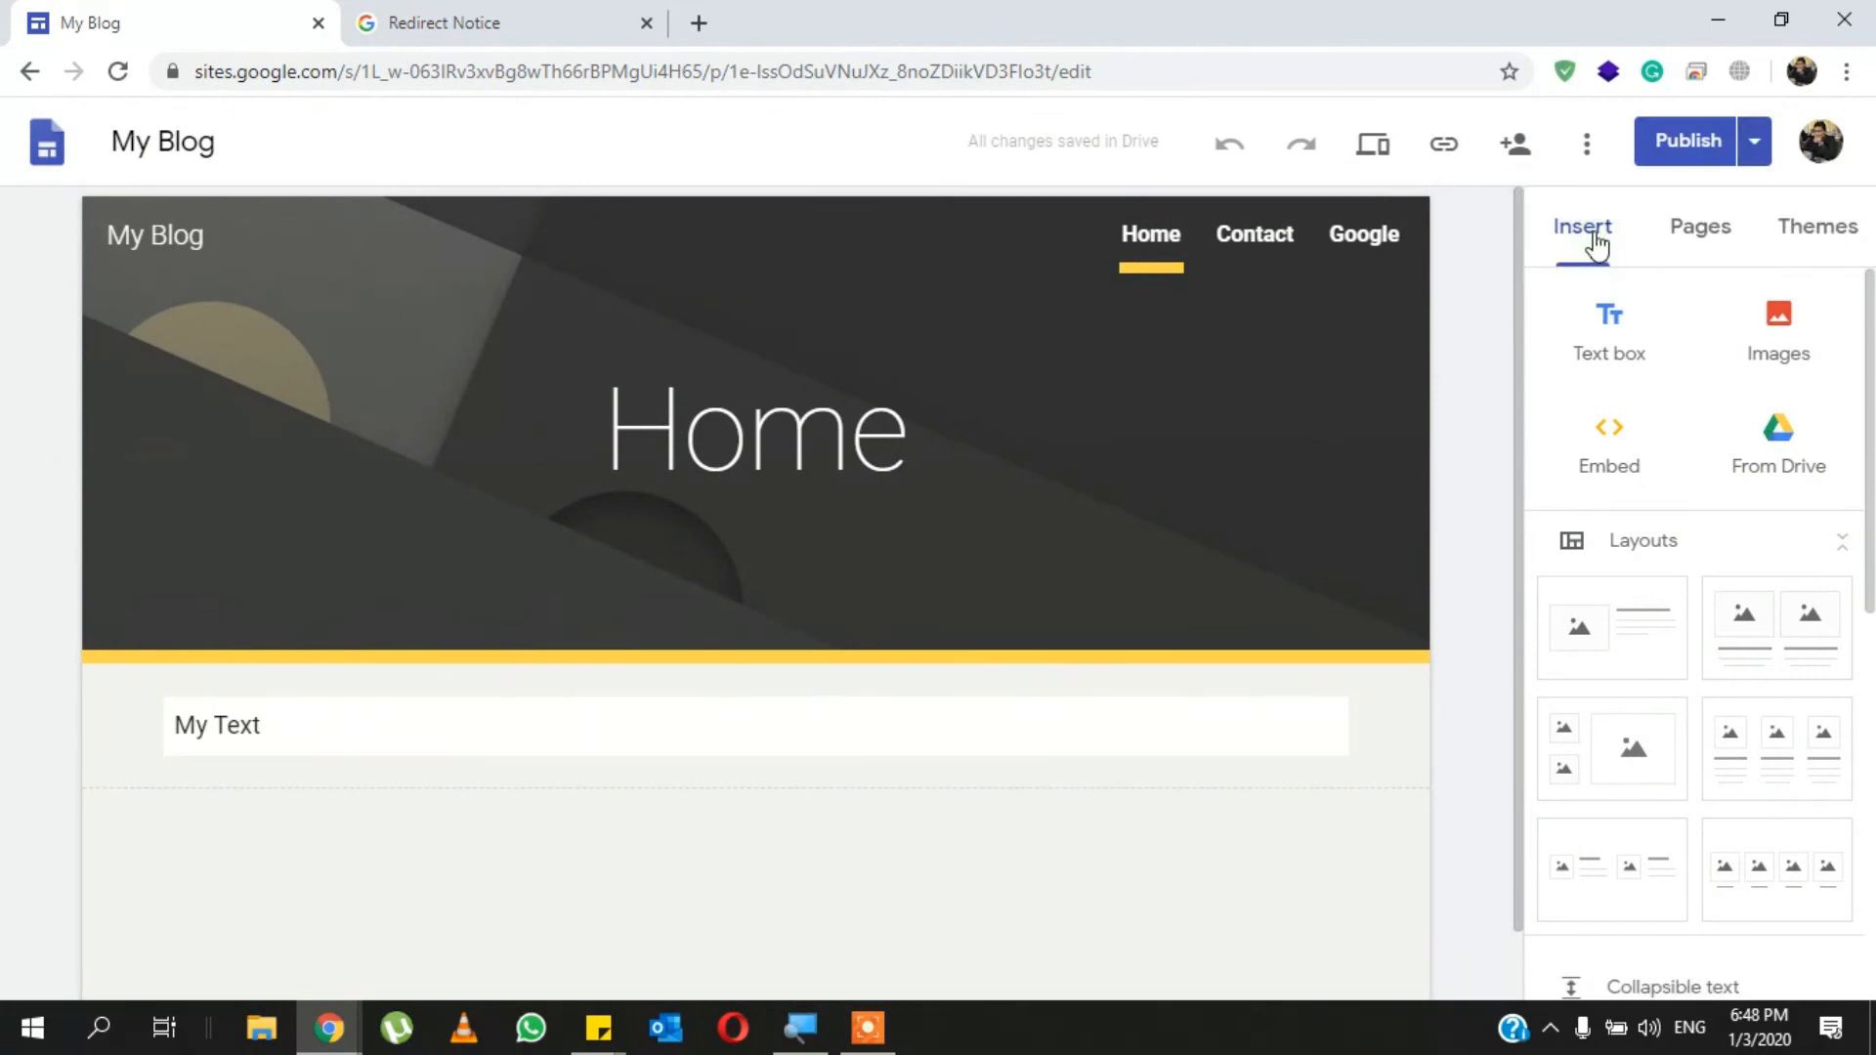
{"action": "left_click", "coordinate": [1755, 144]}
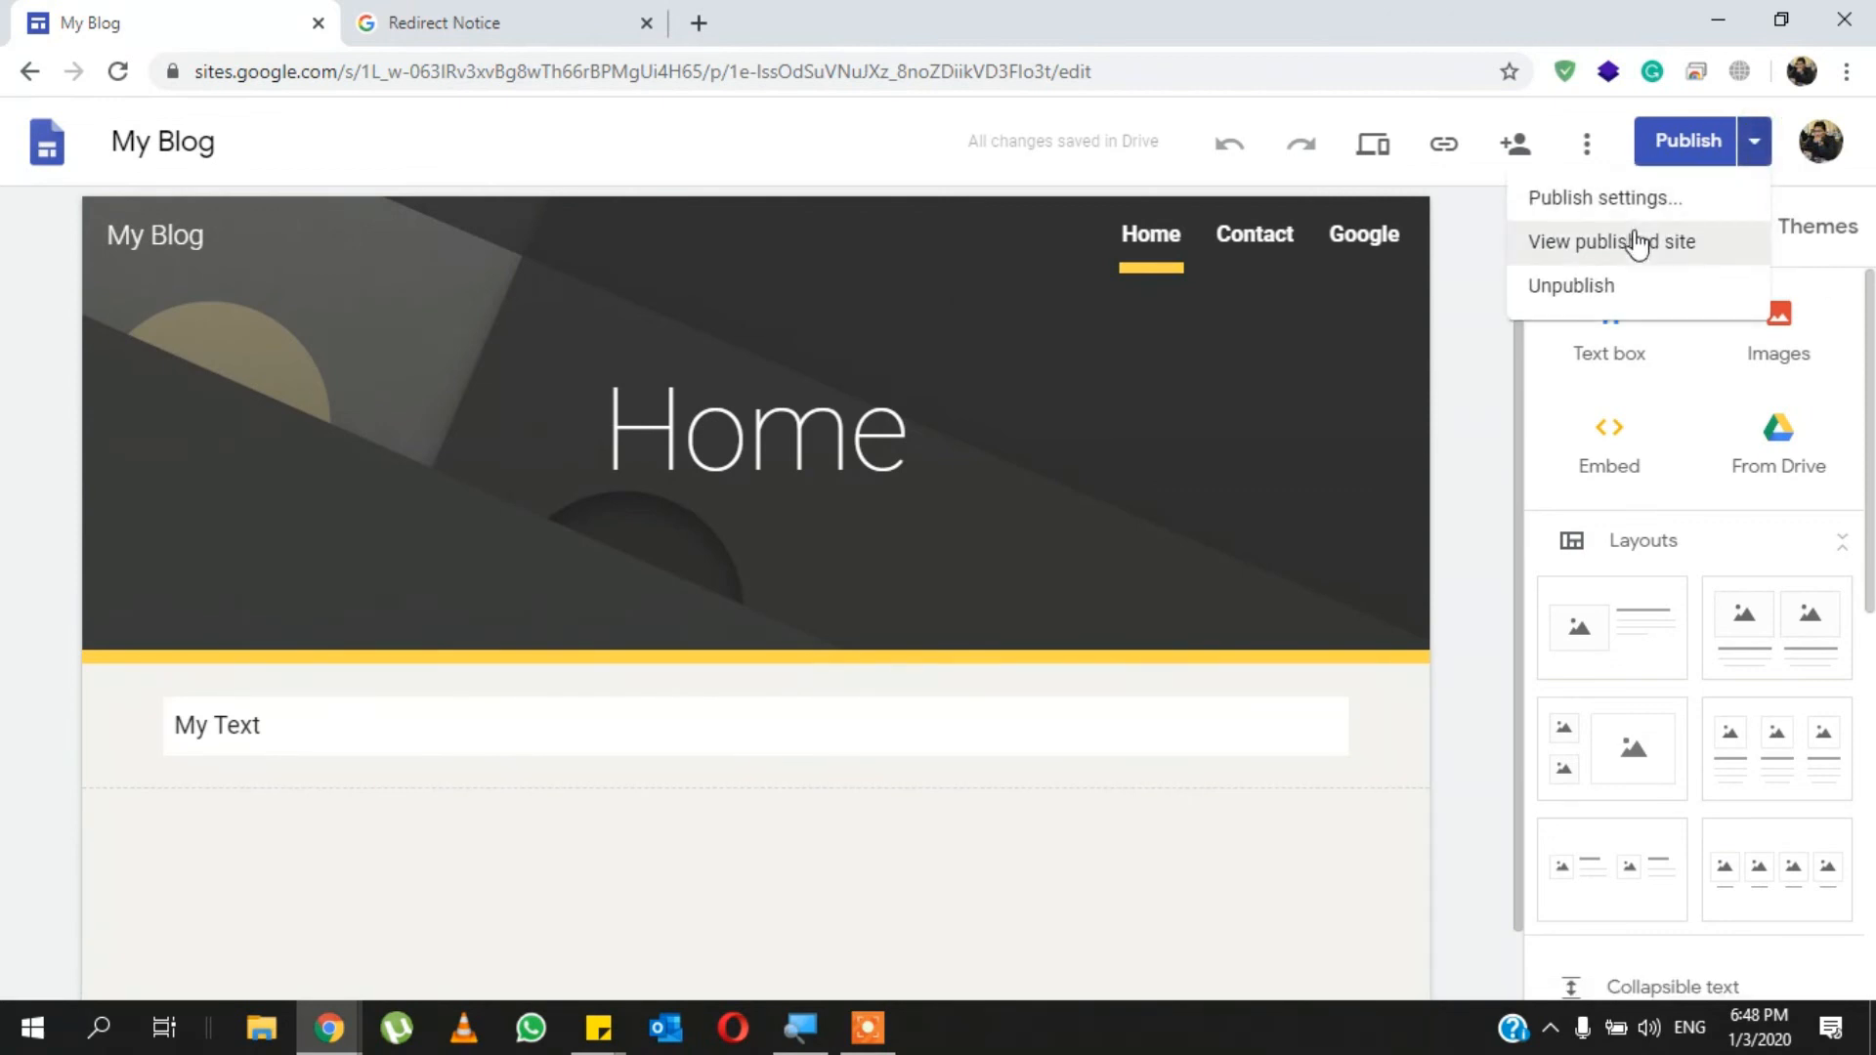
{"action": "left_click", "coordinate": [1652, 235]}
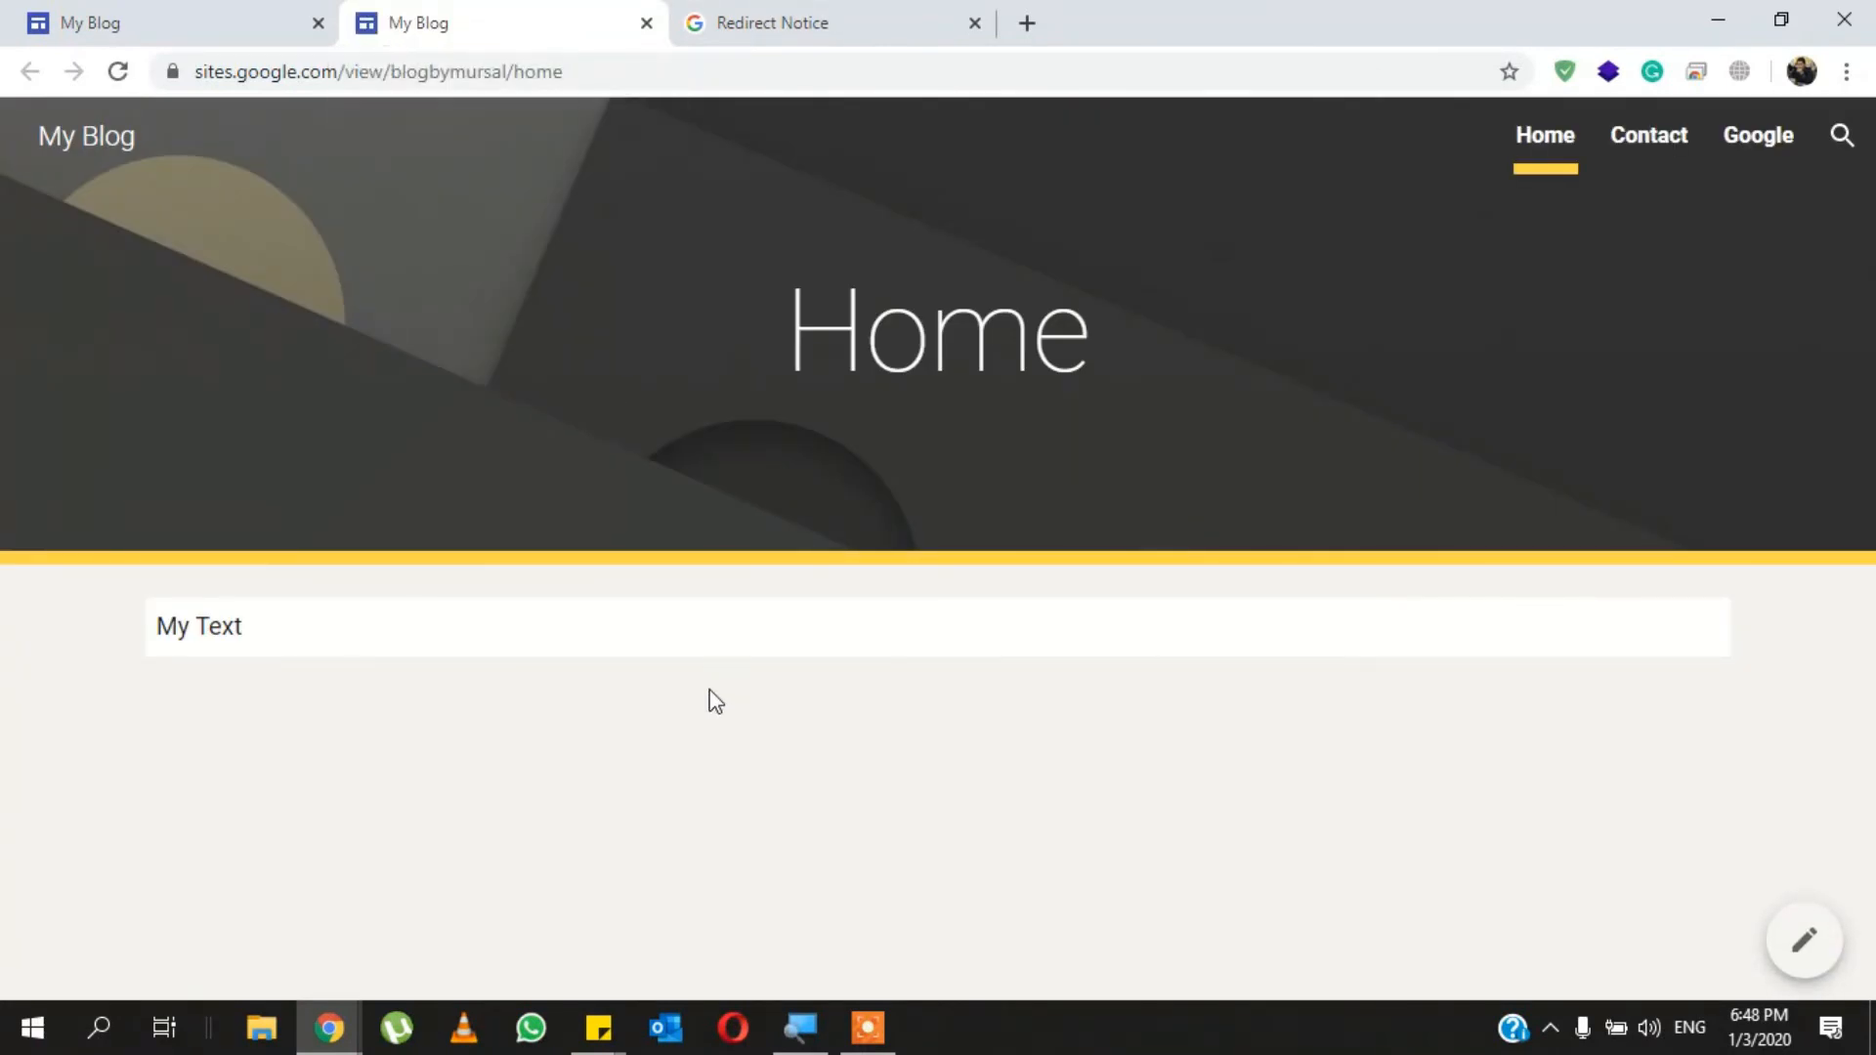
- Return to the site editor, preview the site, test its Google navigation link and come back to the preview
{"action": "left_click", "coordinate": [213, 12]}
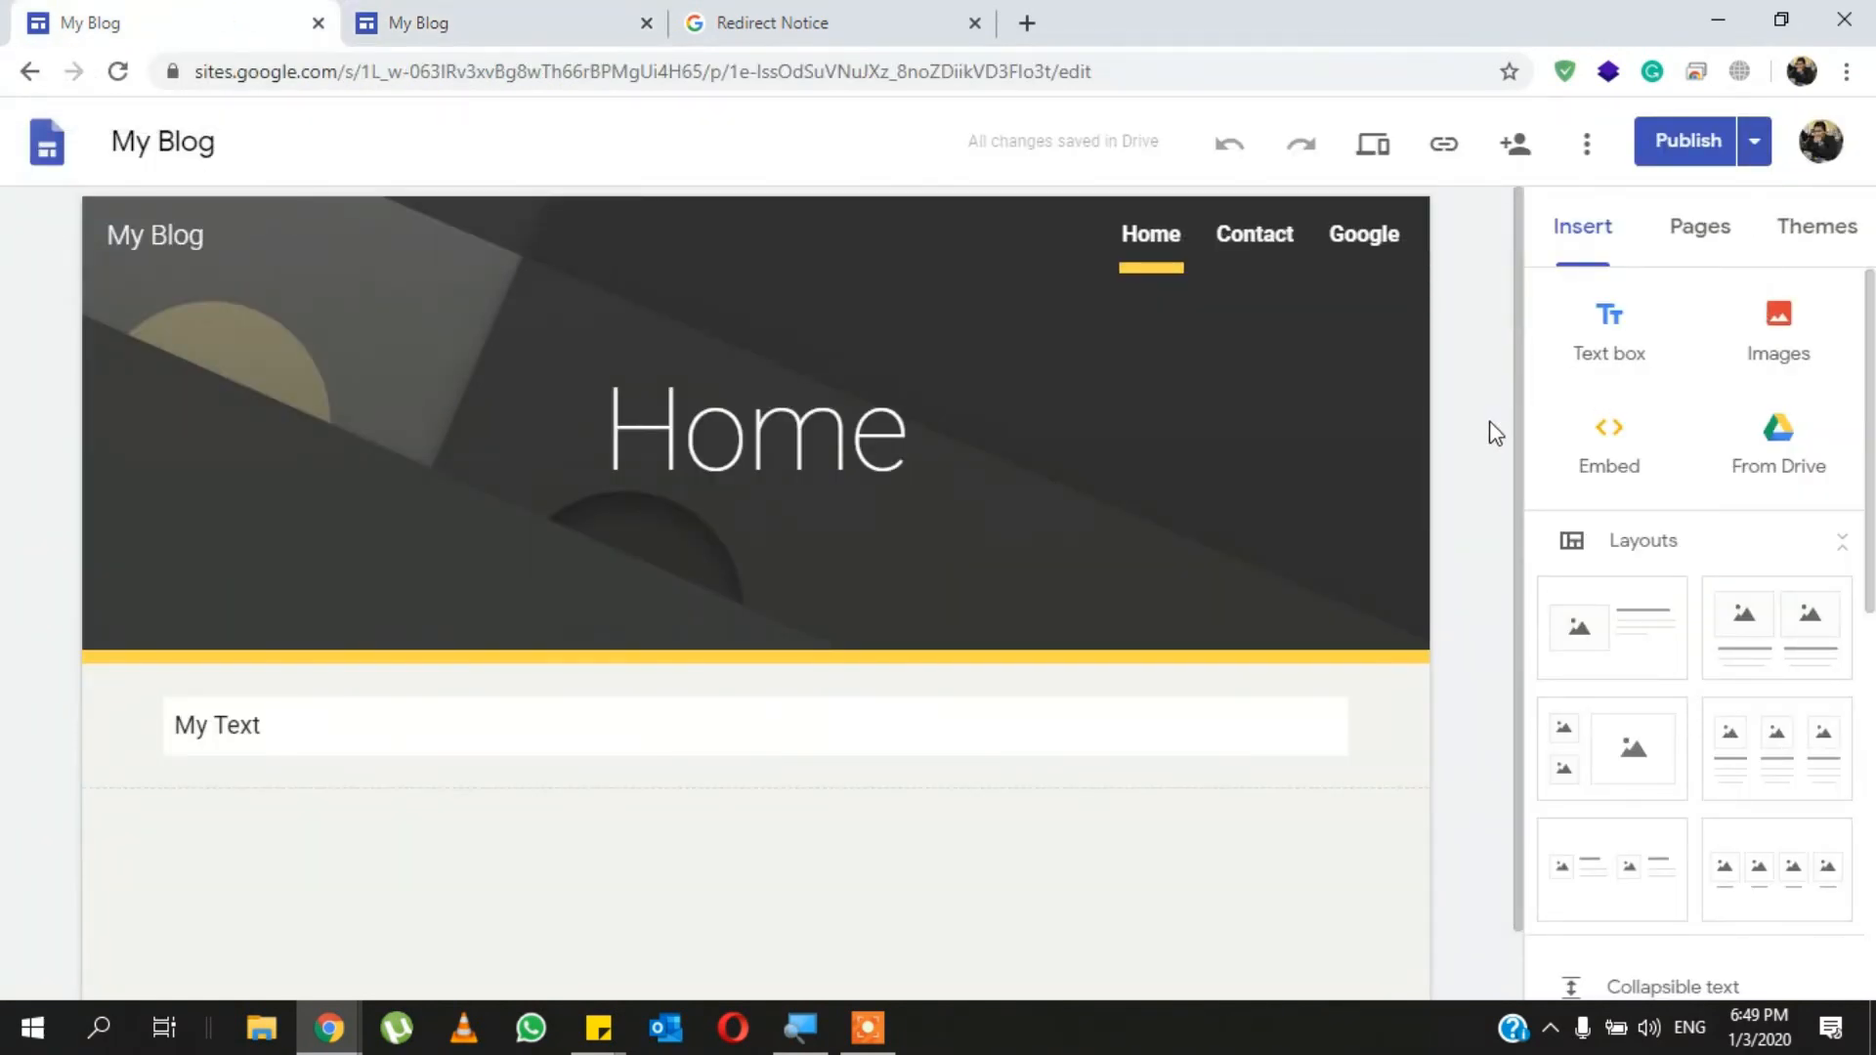
{"action": "scroll", "coordinate": [1492, 433], "scroll_direction": "down", "scroll_amount": 1}
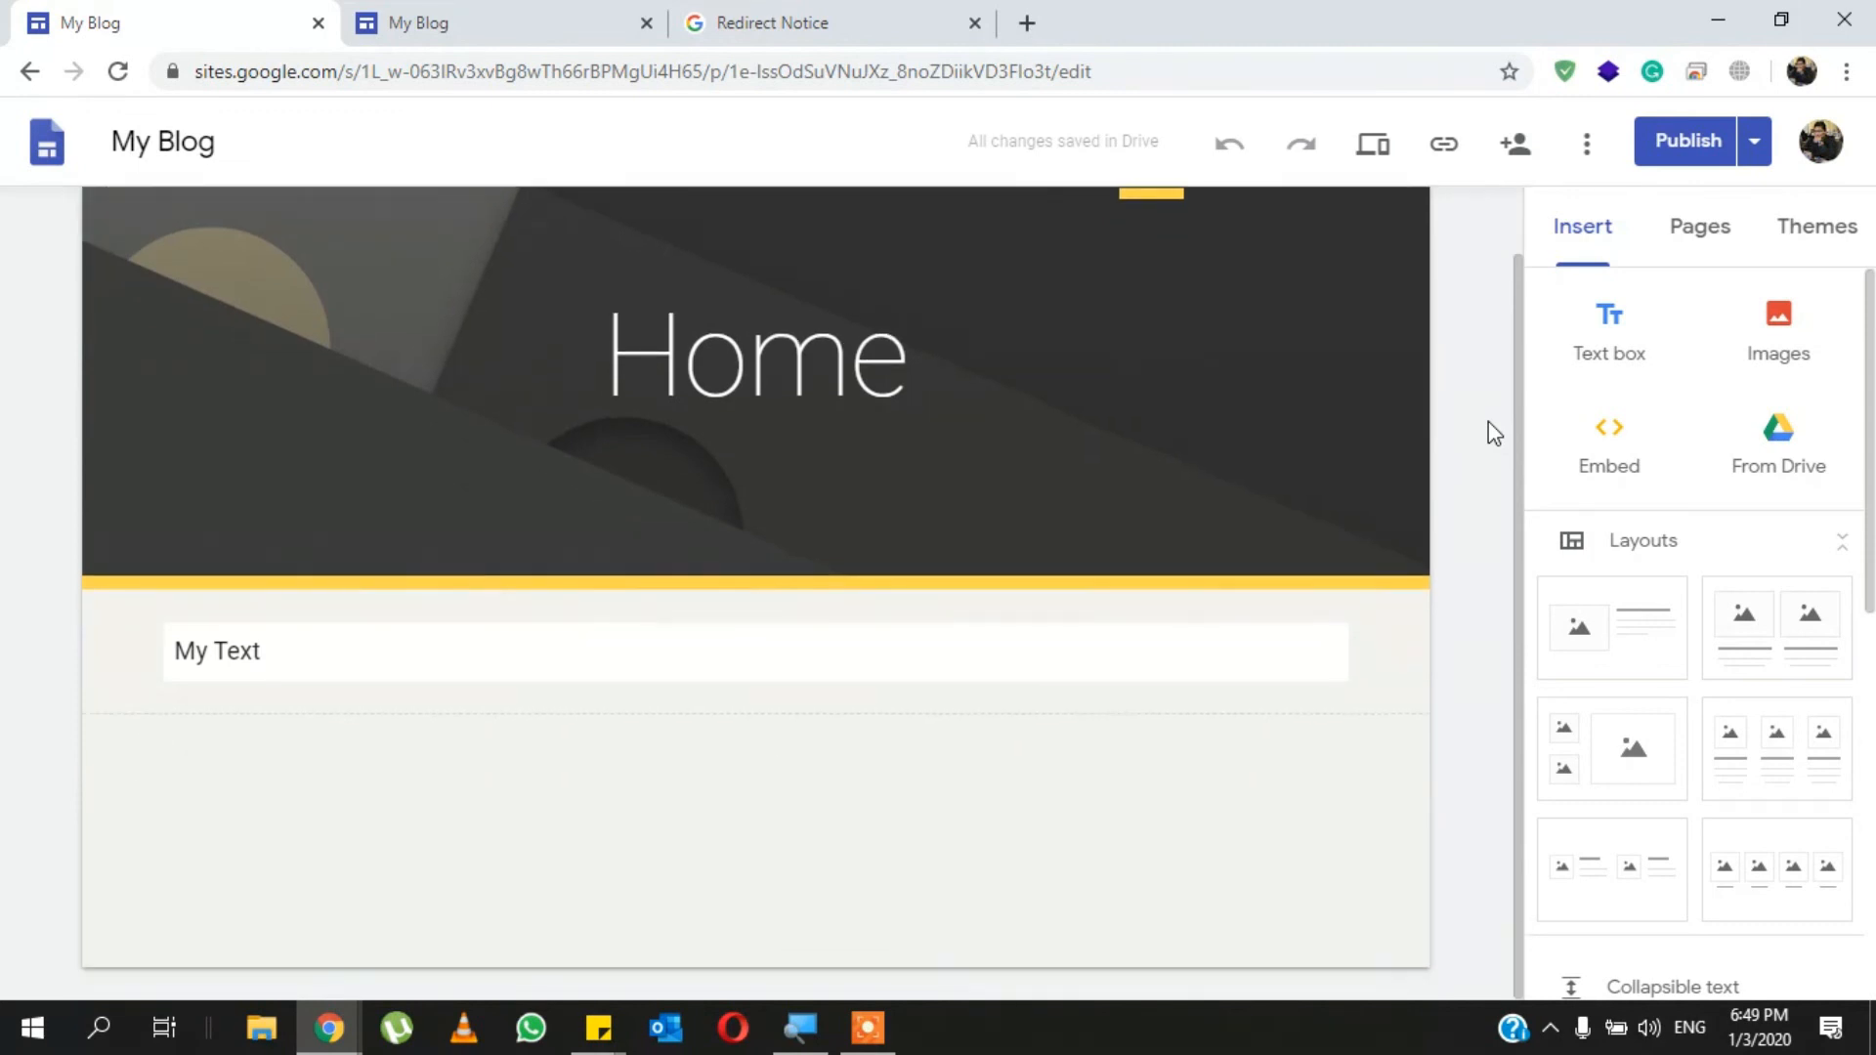
{"action": "scroll", "coordinate": [1489, 423], "scroll_direction": "up", "scroll_amount": 1}
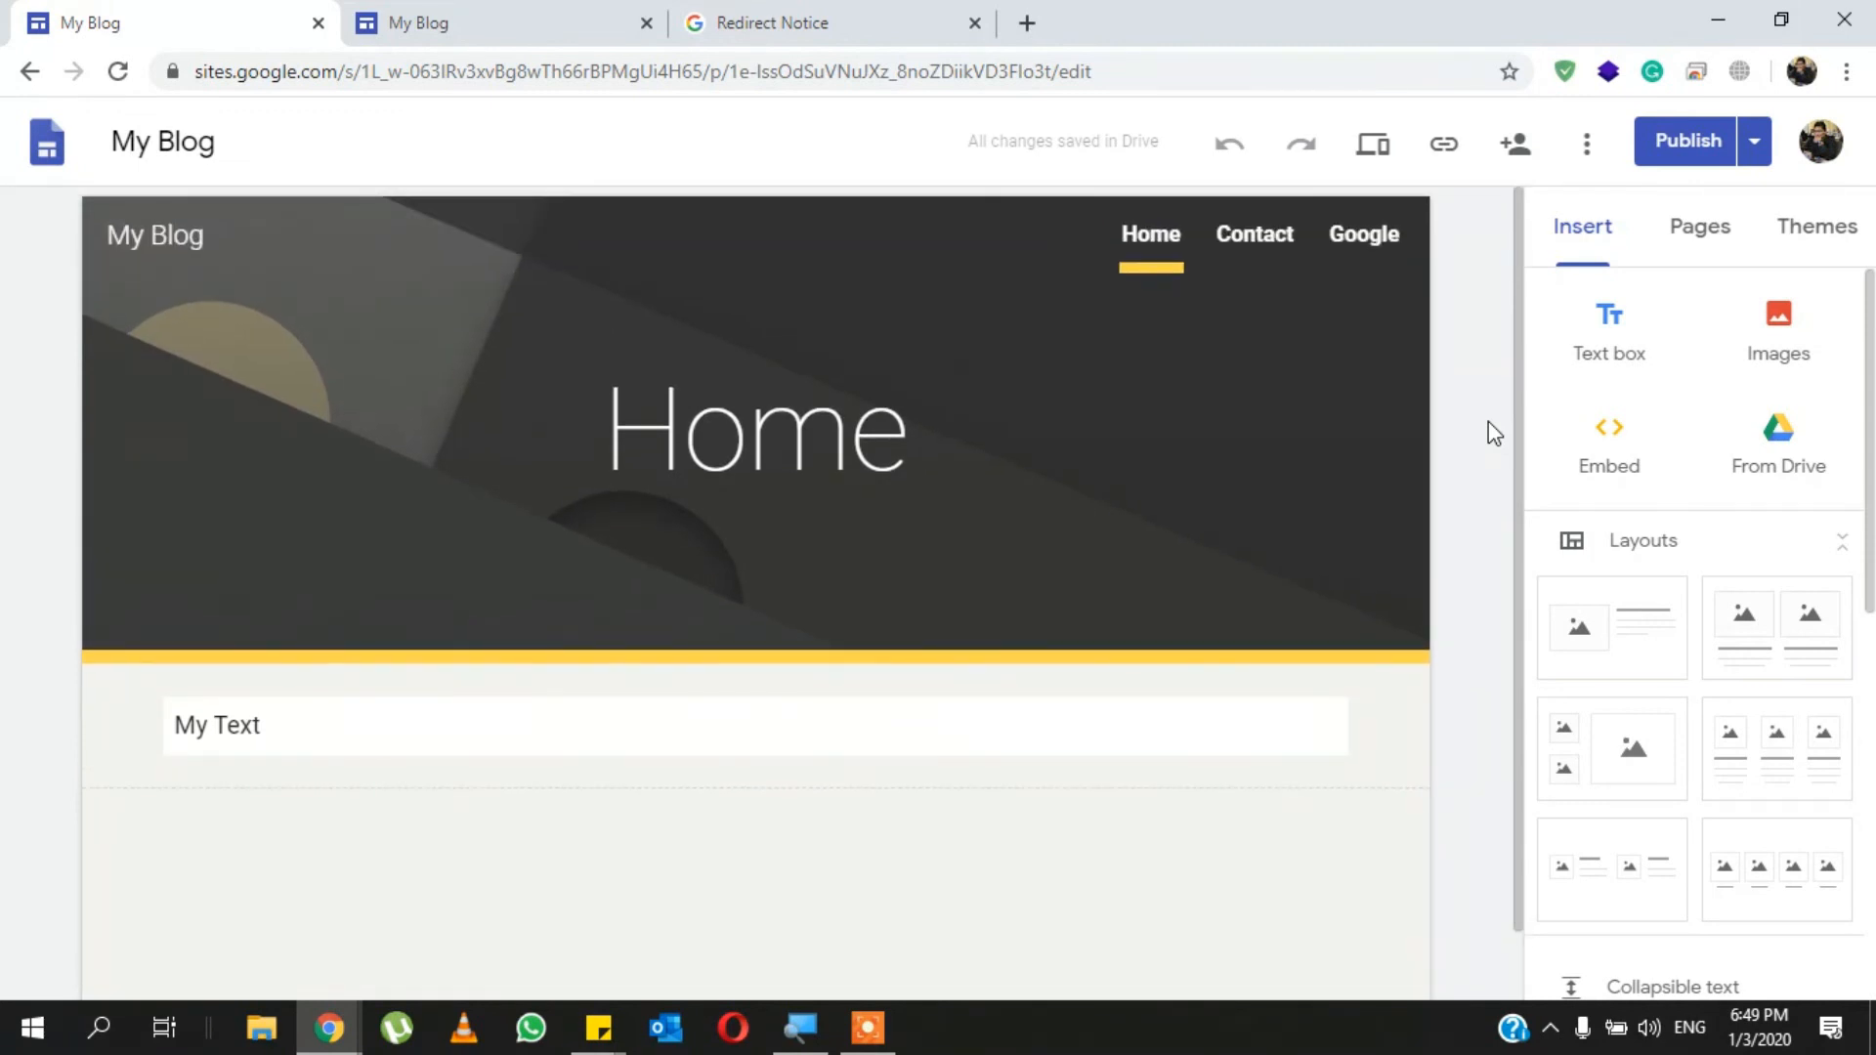
{"action": "left_click", "coordinate": [1378, 156]}
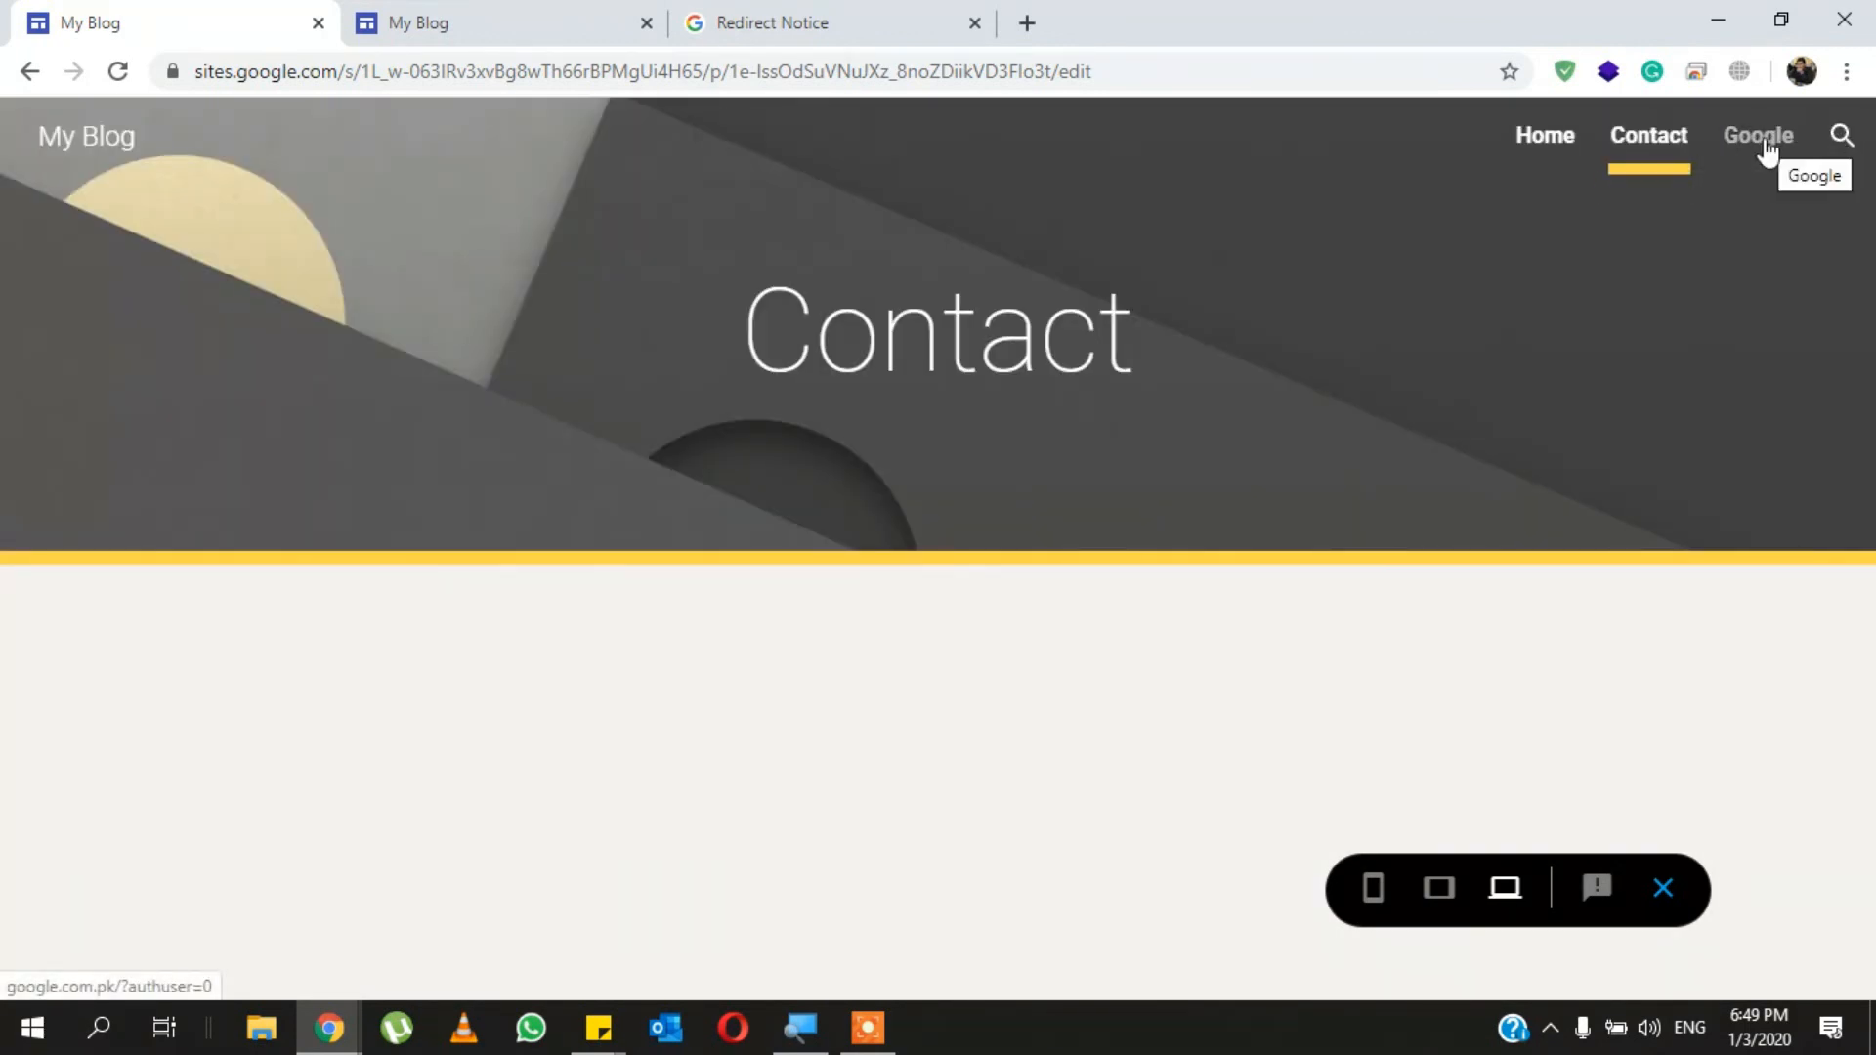
{"action": "left_click", "coordinate": [1765, 144]}
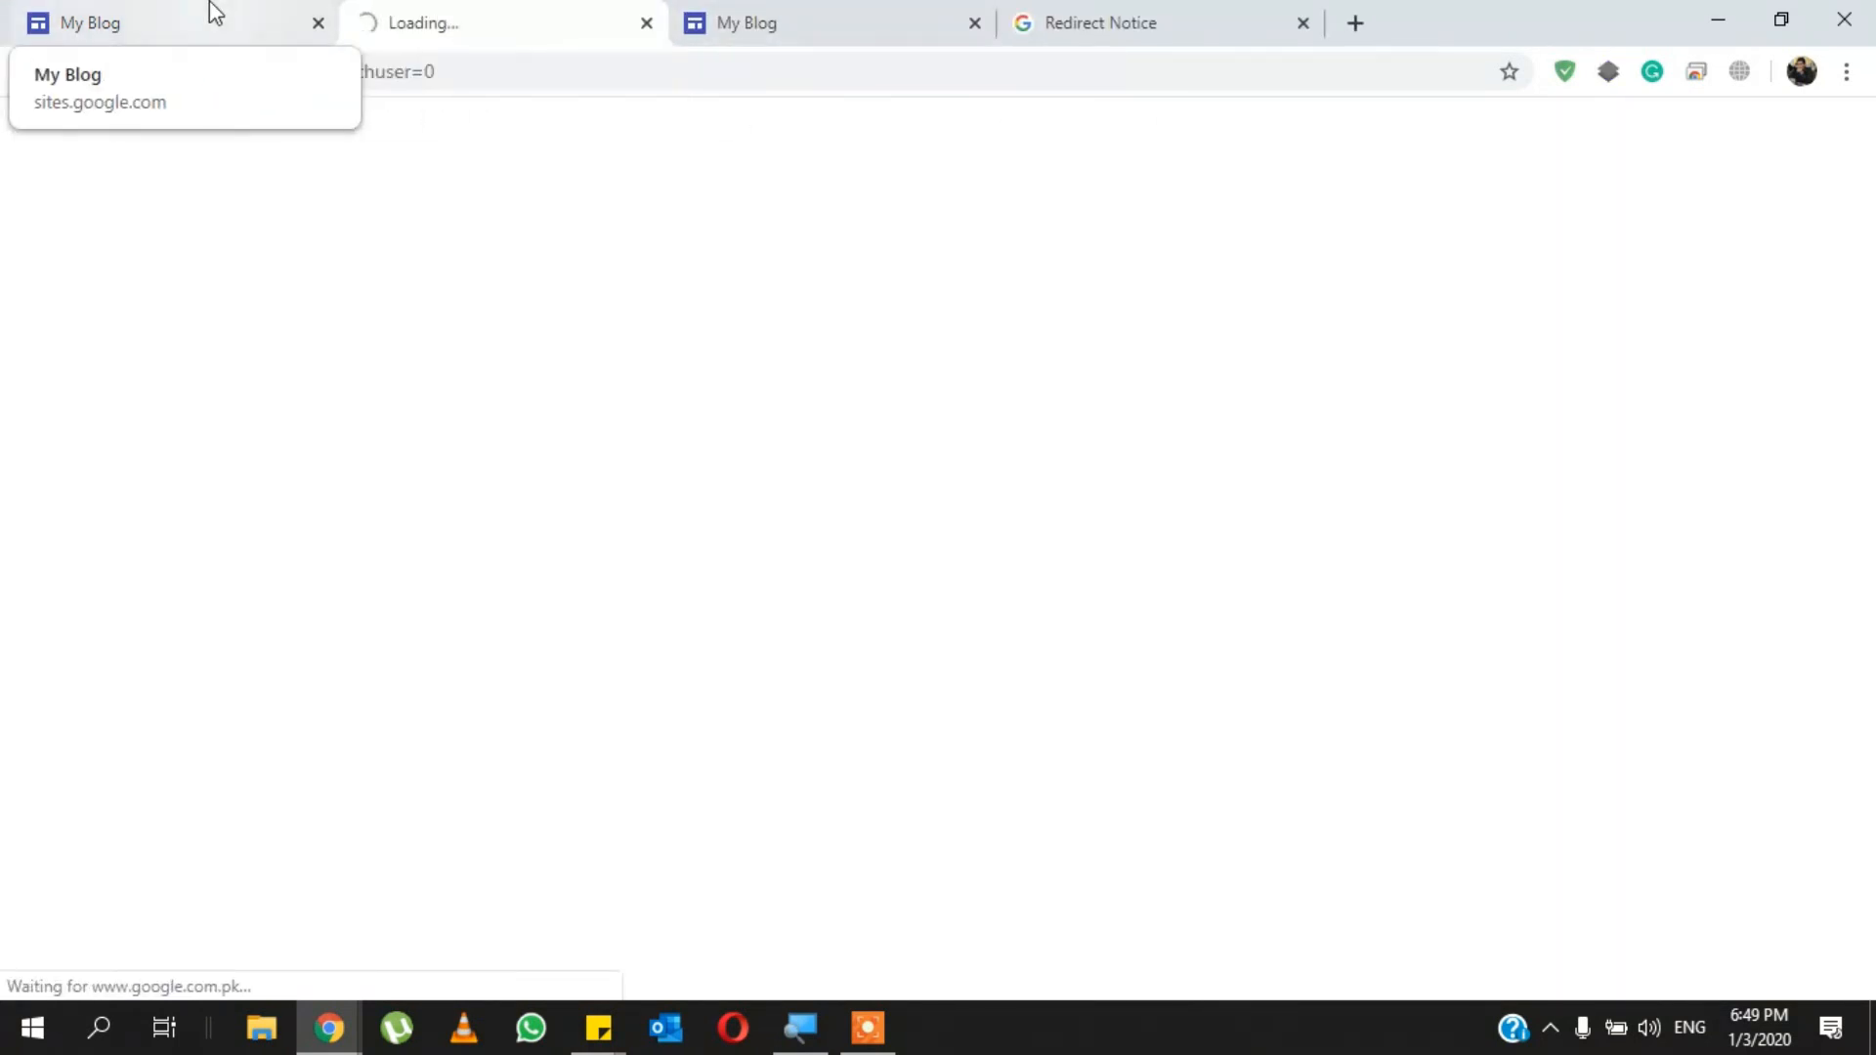
{"action": "left_click", "coordinate": [209, 8]}
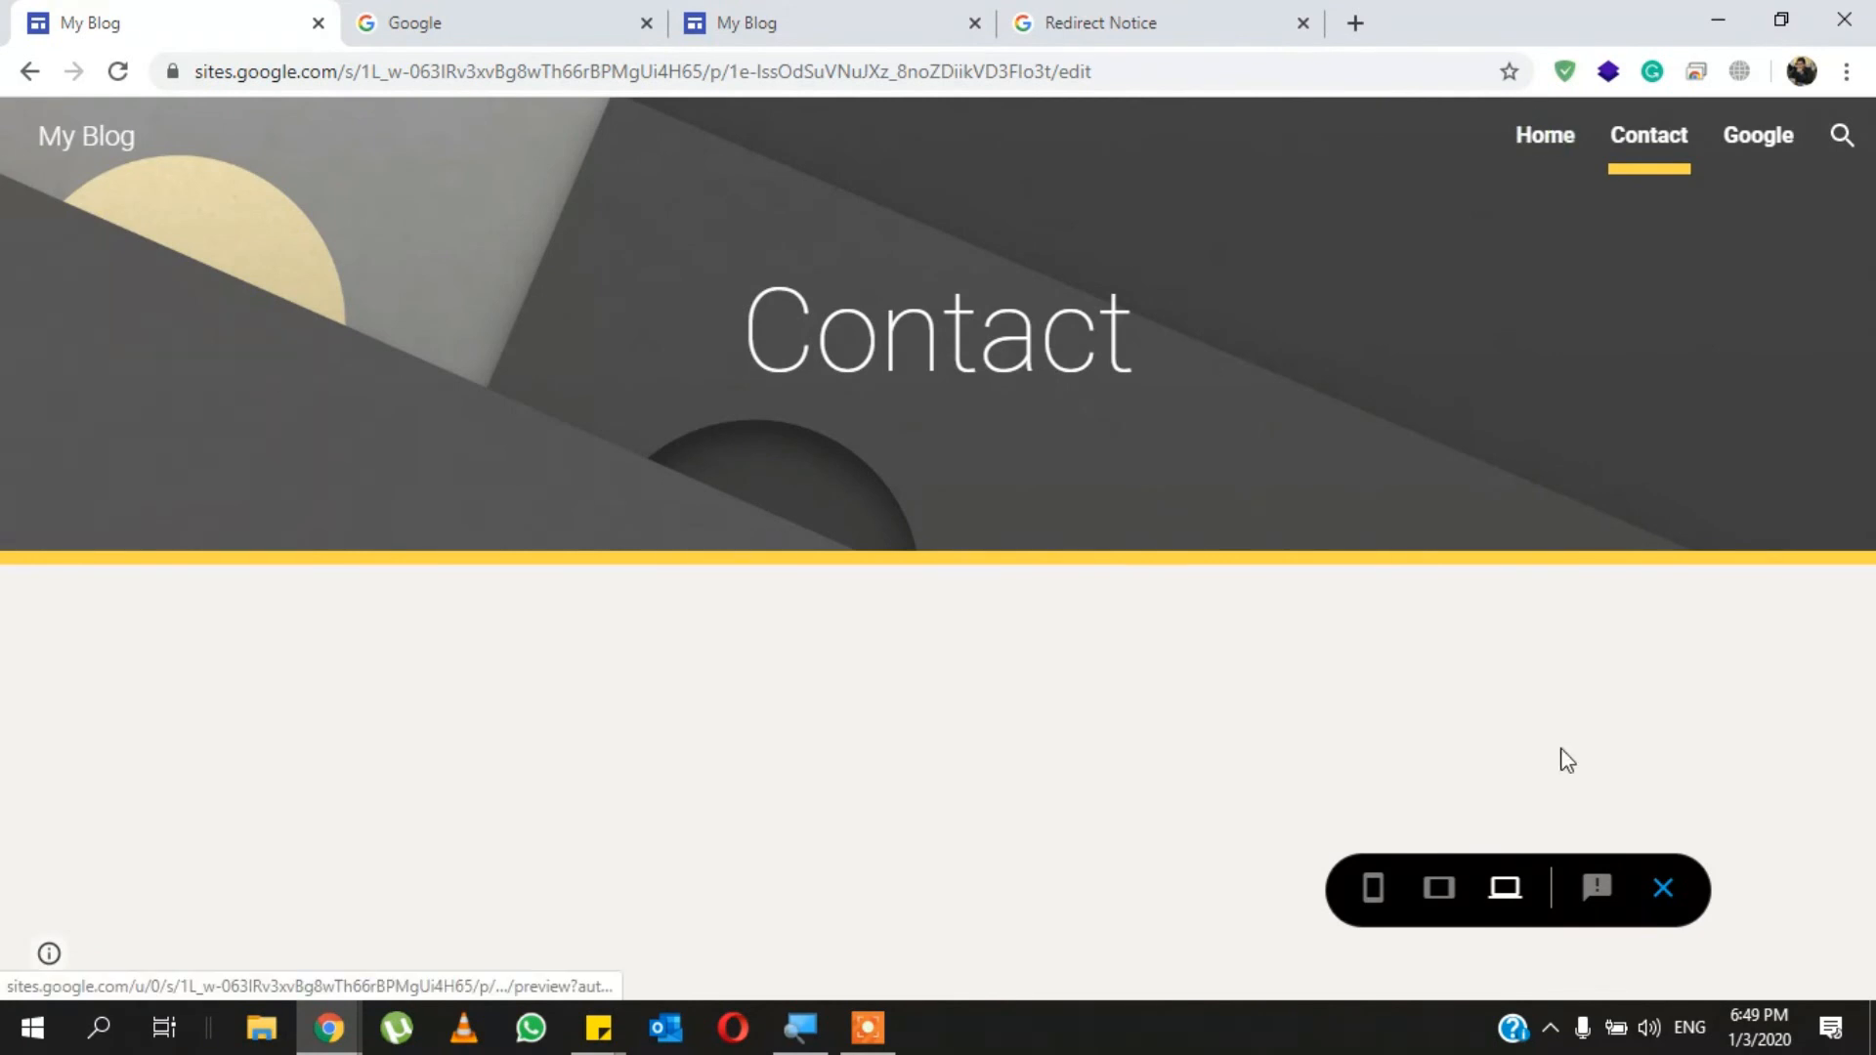
- Preview the Home page at tablet and phone sizes and exit the preview
{"action": "left_click", "coordinate": [1440, 888]}
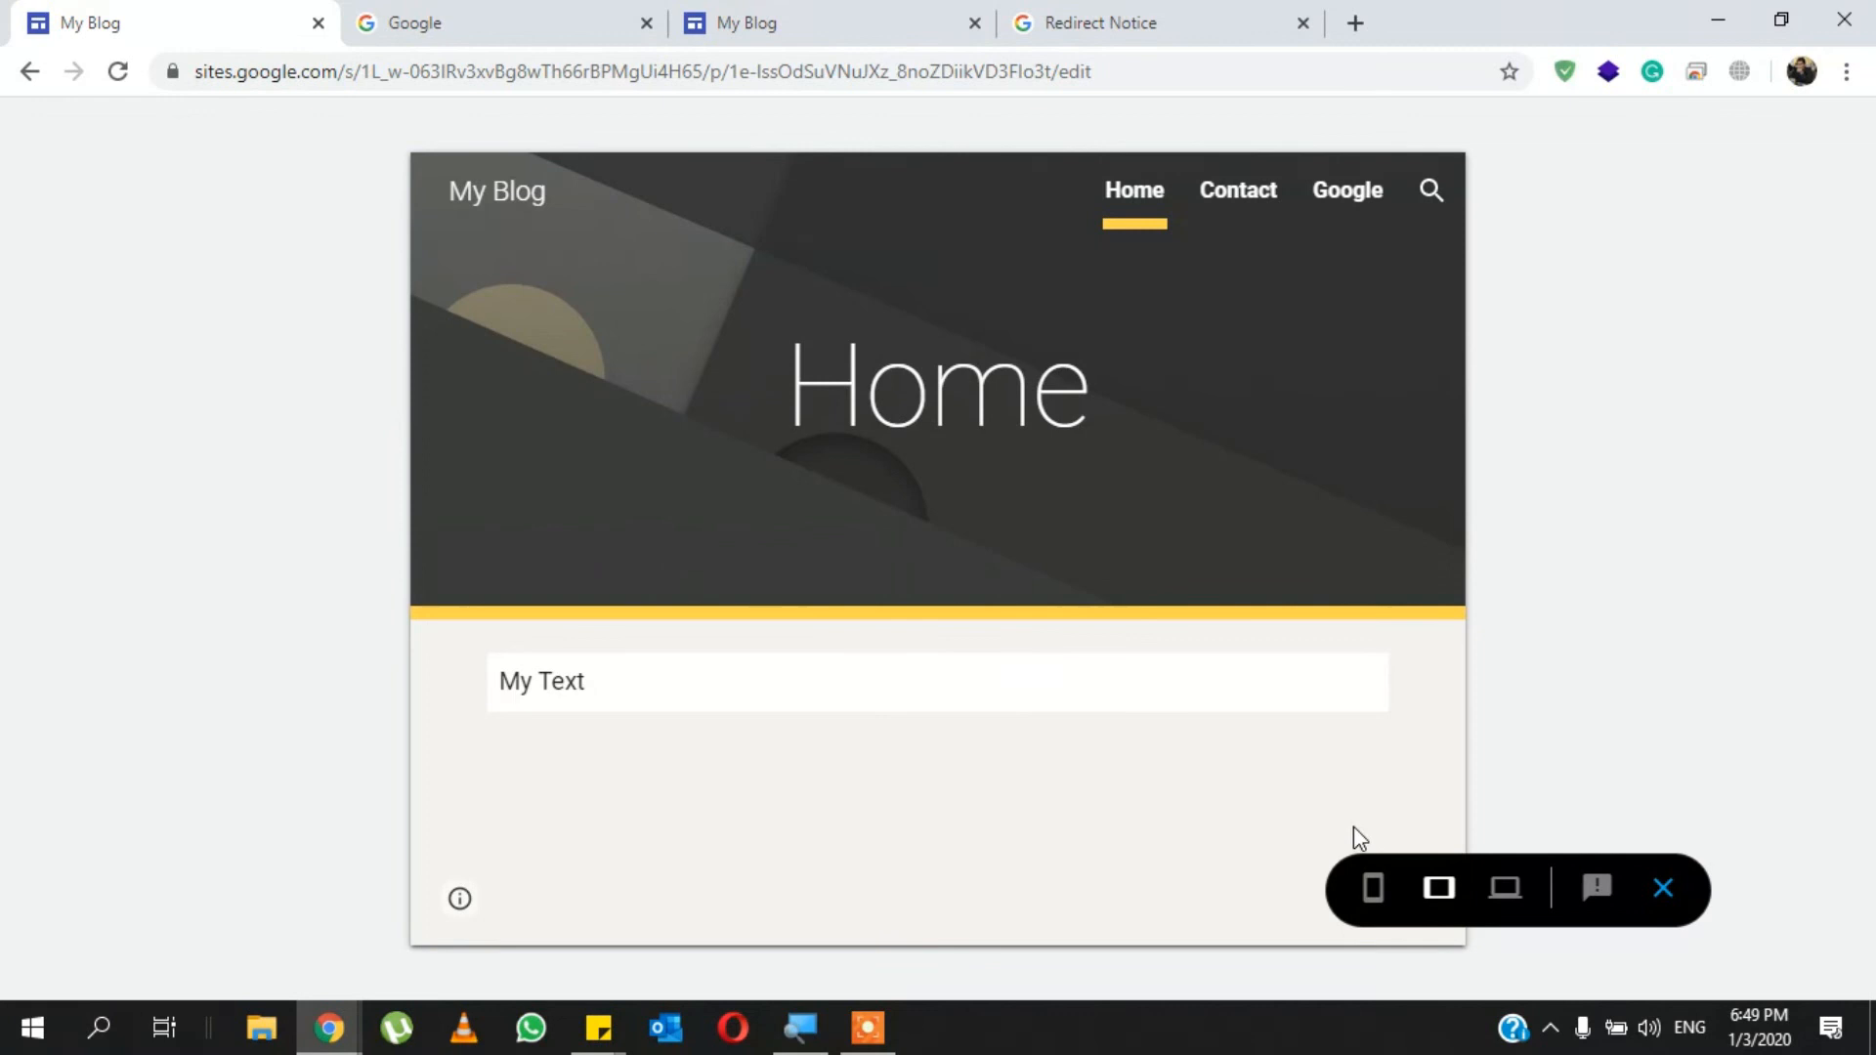
{"action": "left_click", "coordinate": [1372, 890]}
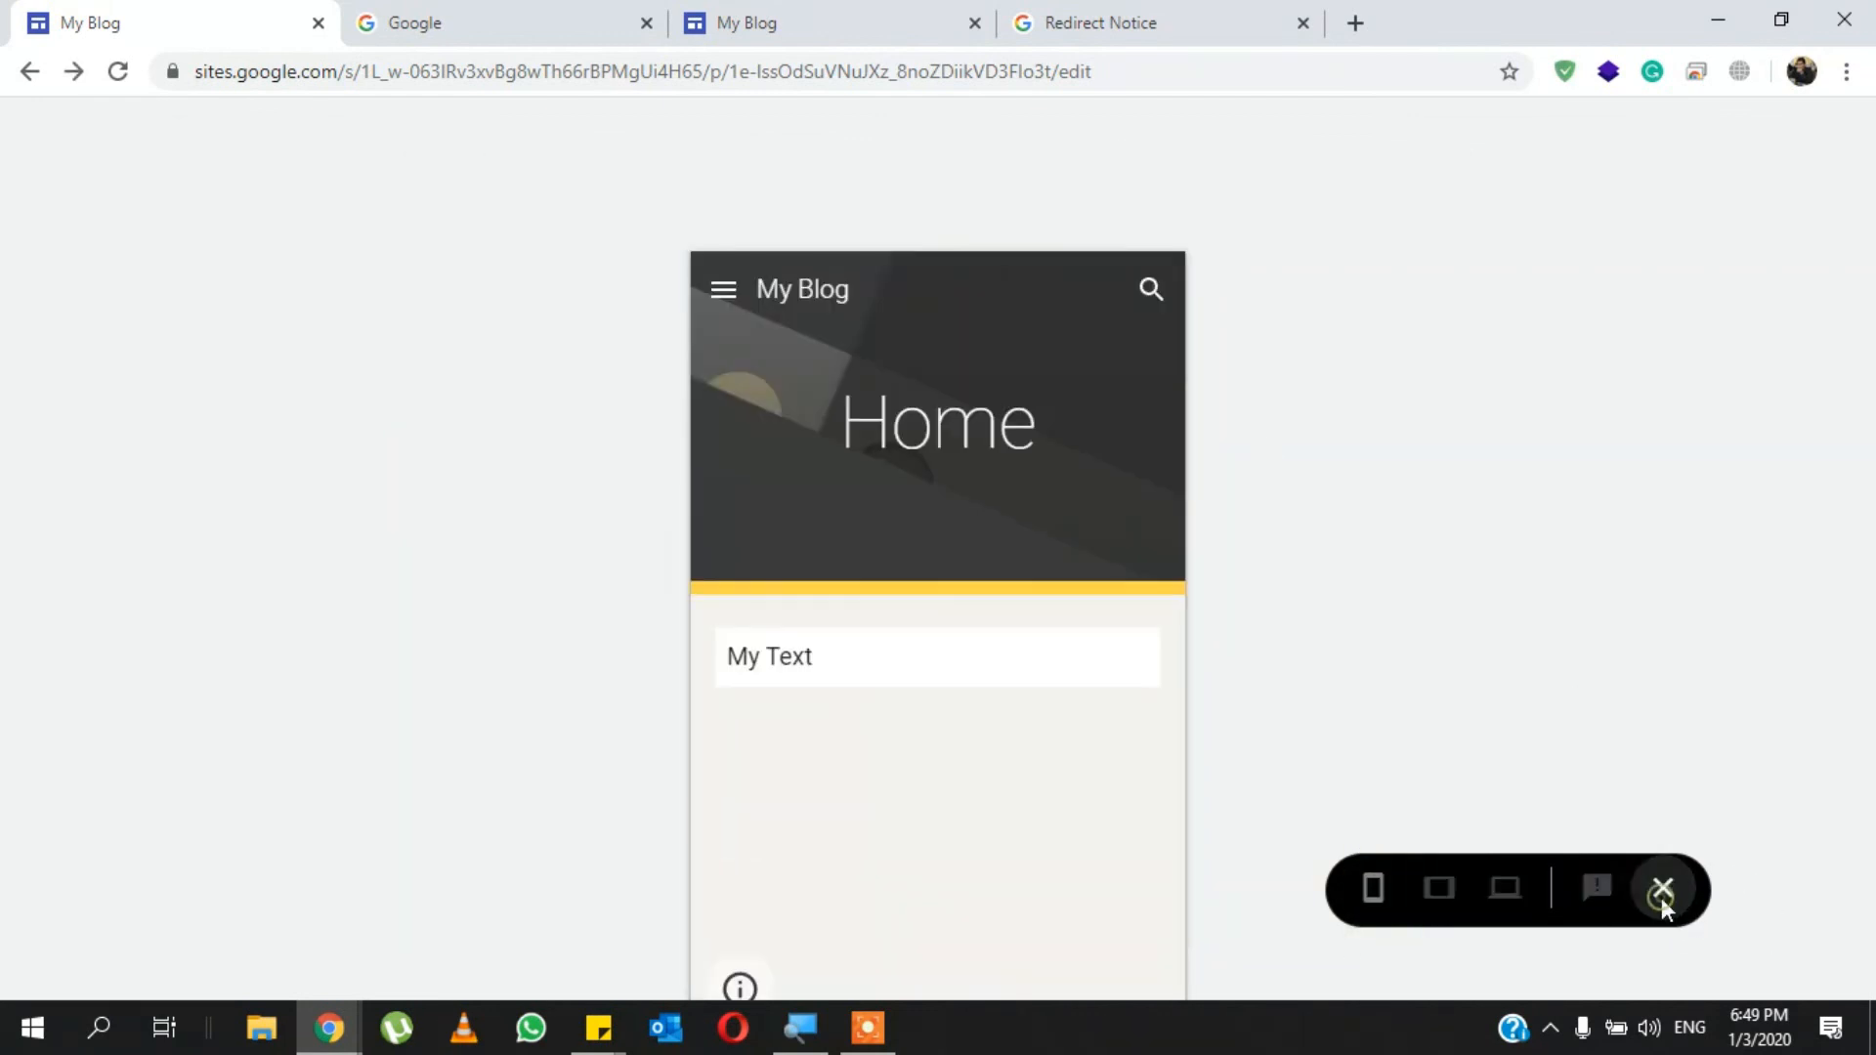
{"action": "left_click", "coordinate": [1663, 889]}
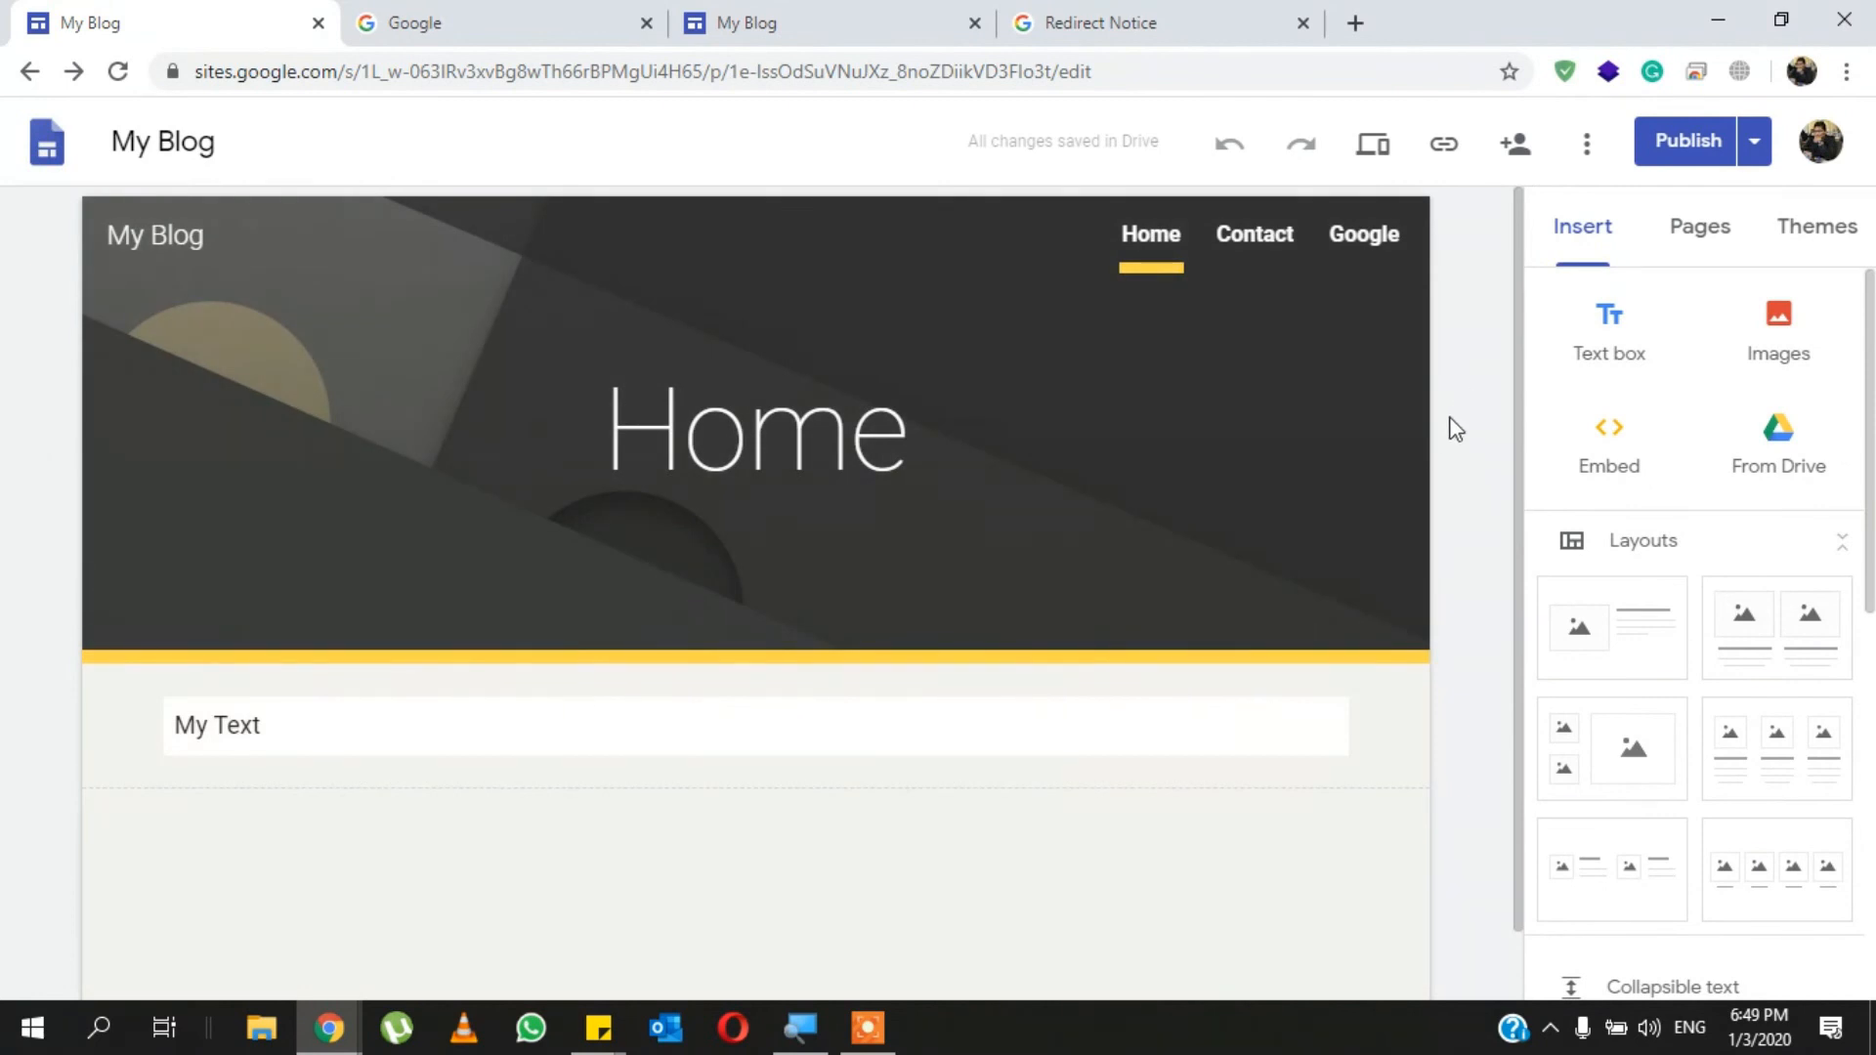